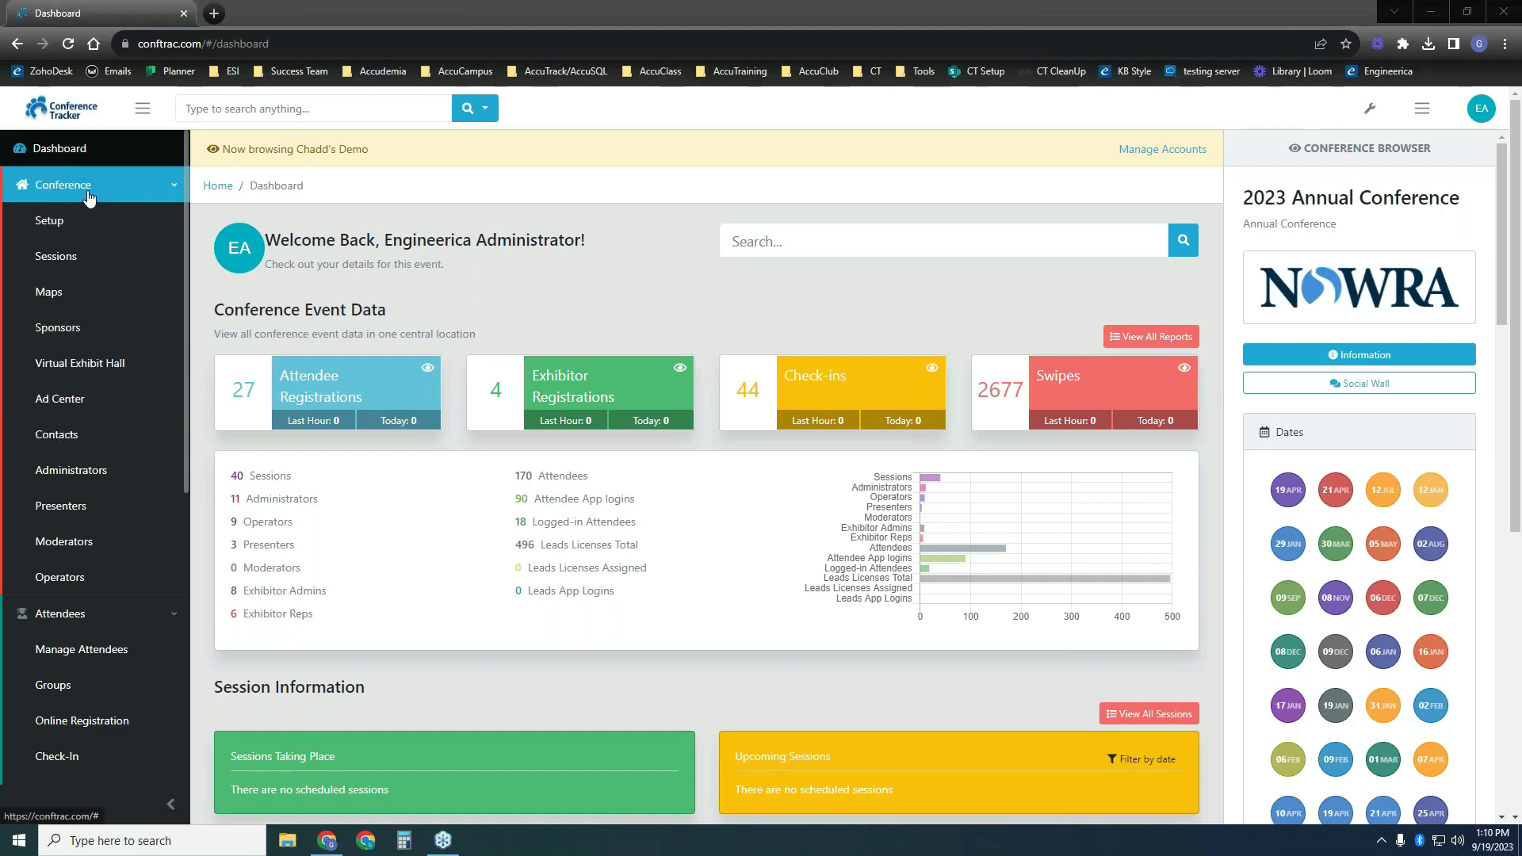
Open the email notifications for the conference contacts and start creating a new one.
left_click(108, 436)
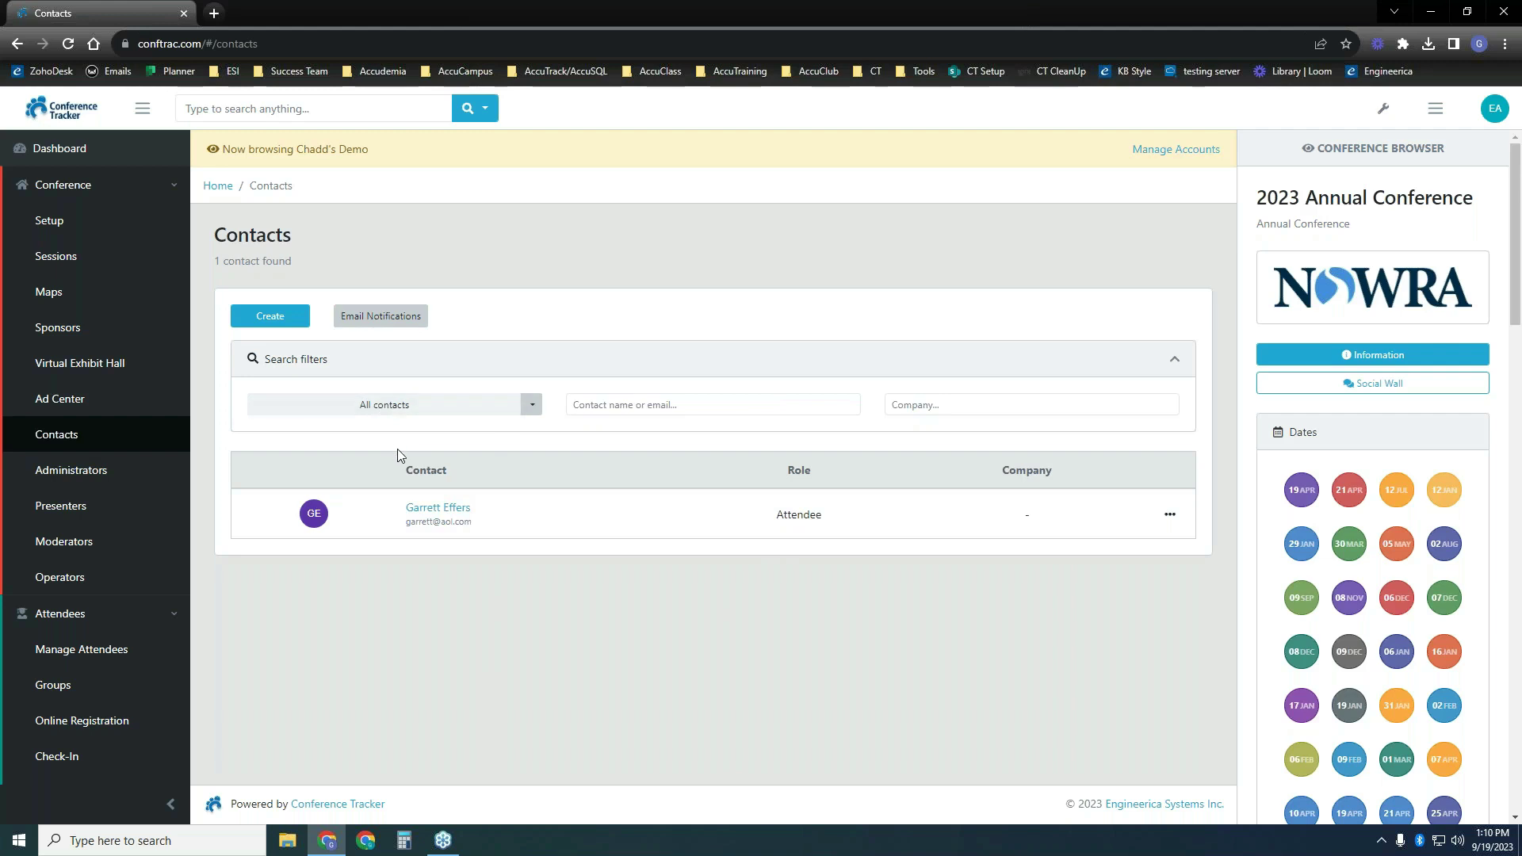
left_click(369, 317)
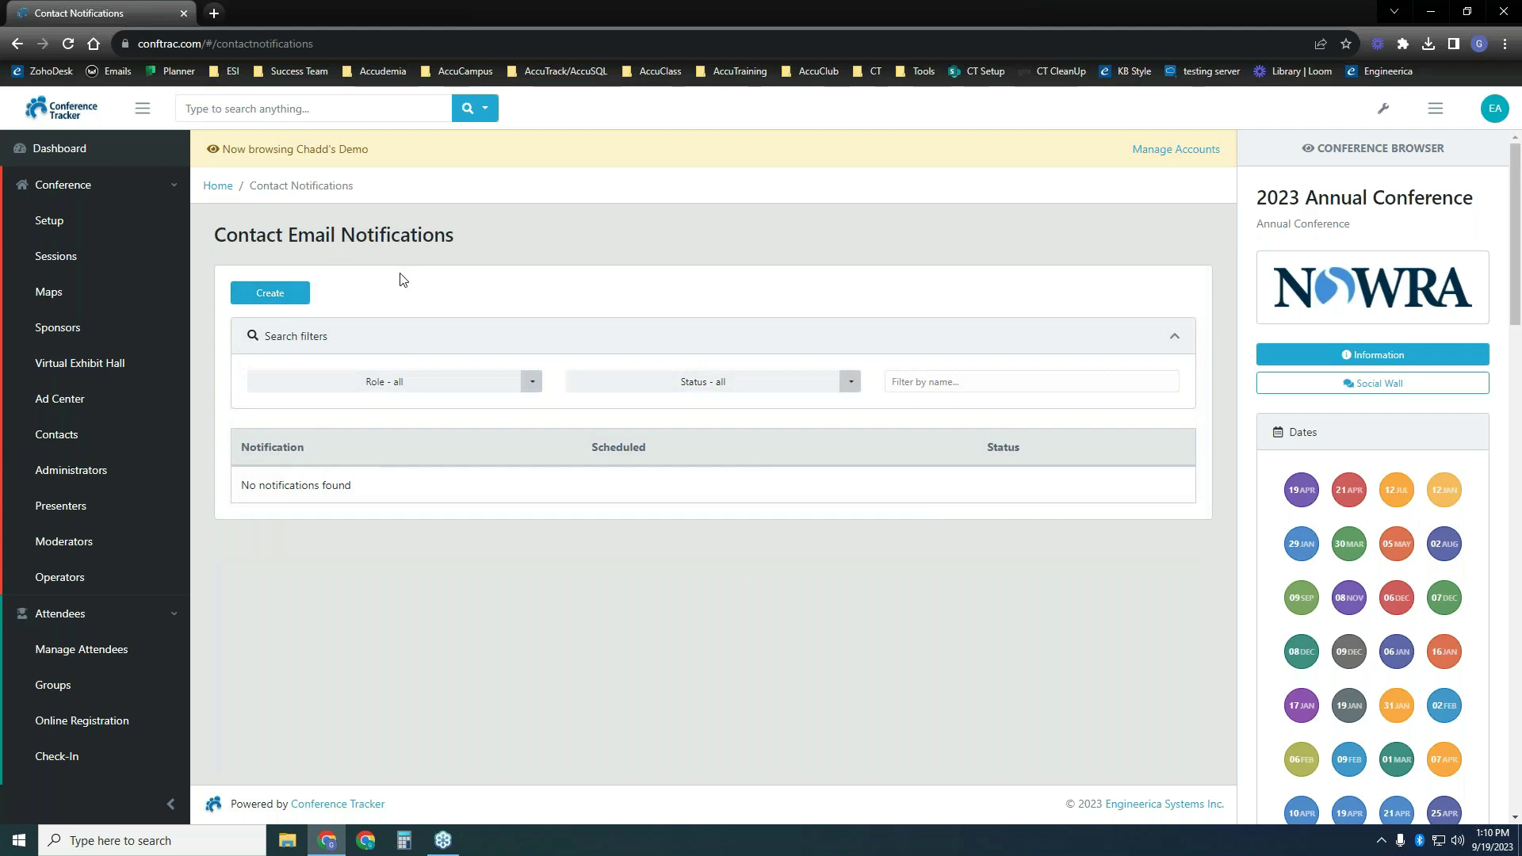
left_click(274, 296)
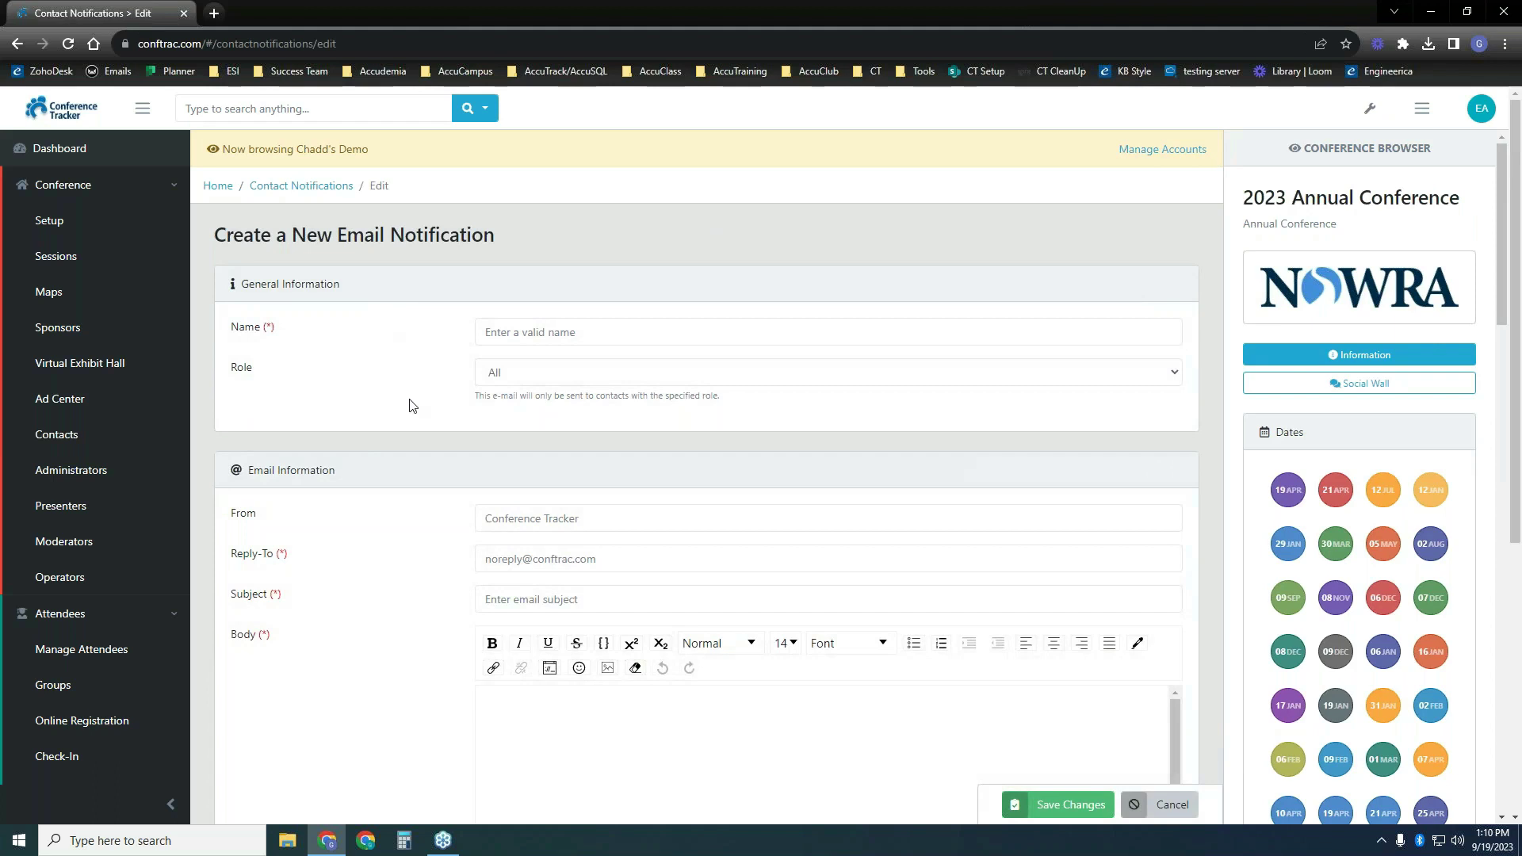
Review the role options, keep the role as All, and name the email notification "Introduce To Event".
left_click(584, 371)
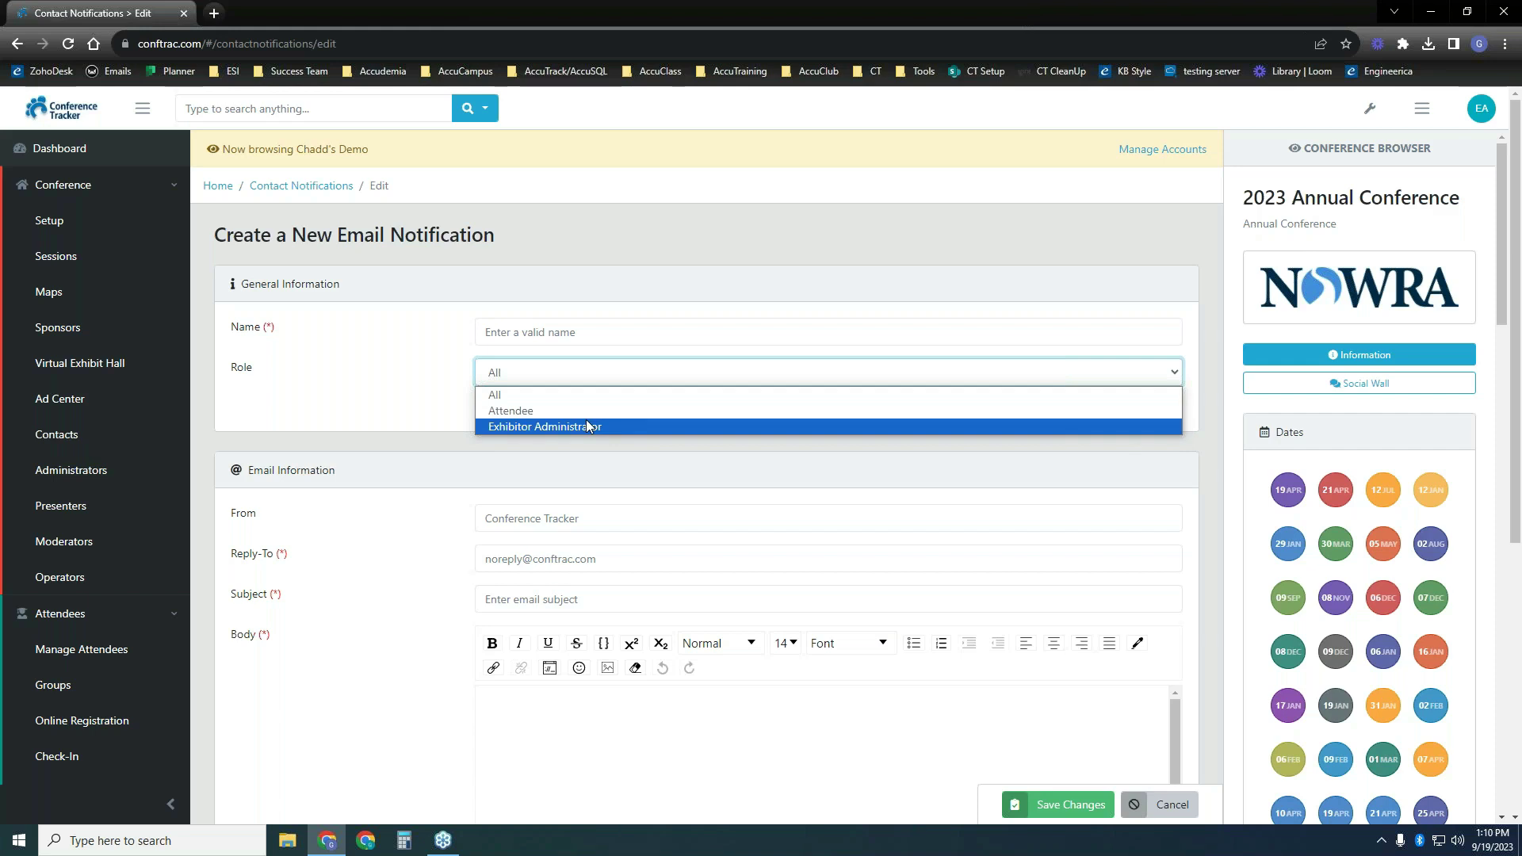
left_click(519, 390)
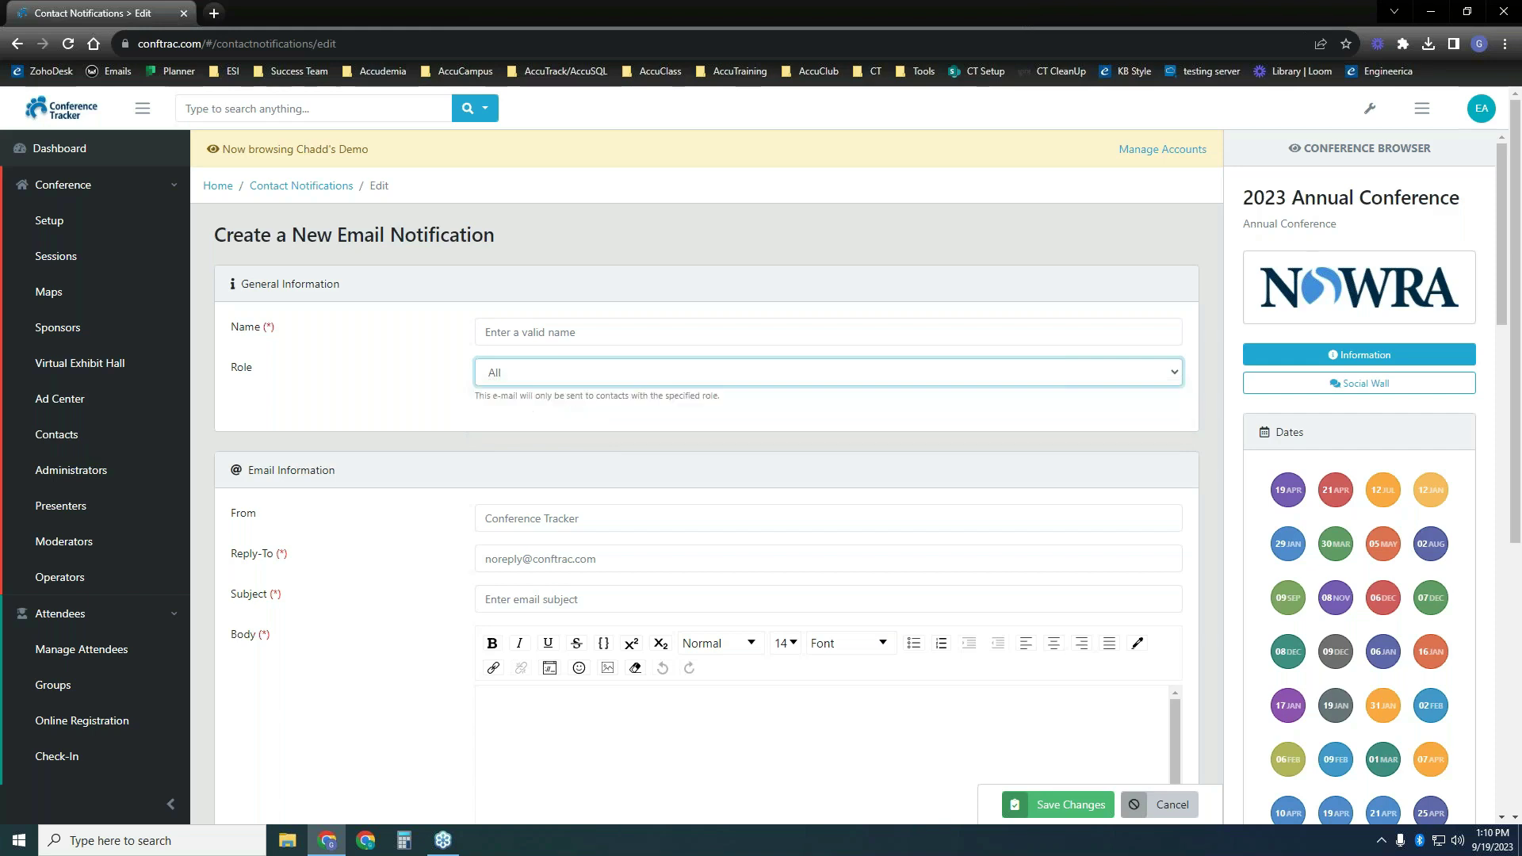
left_click(450, 349)
left_click(554, 327)
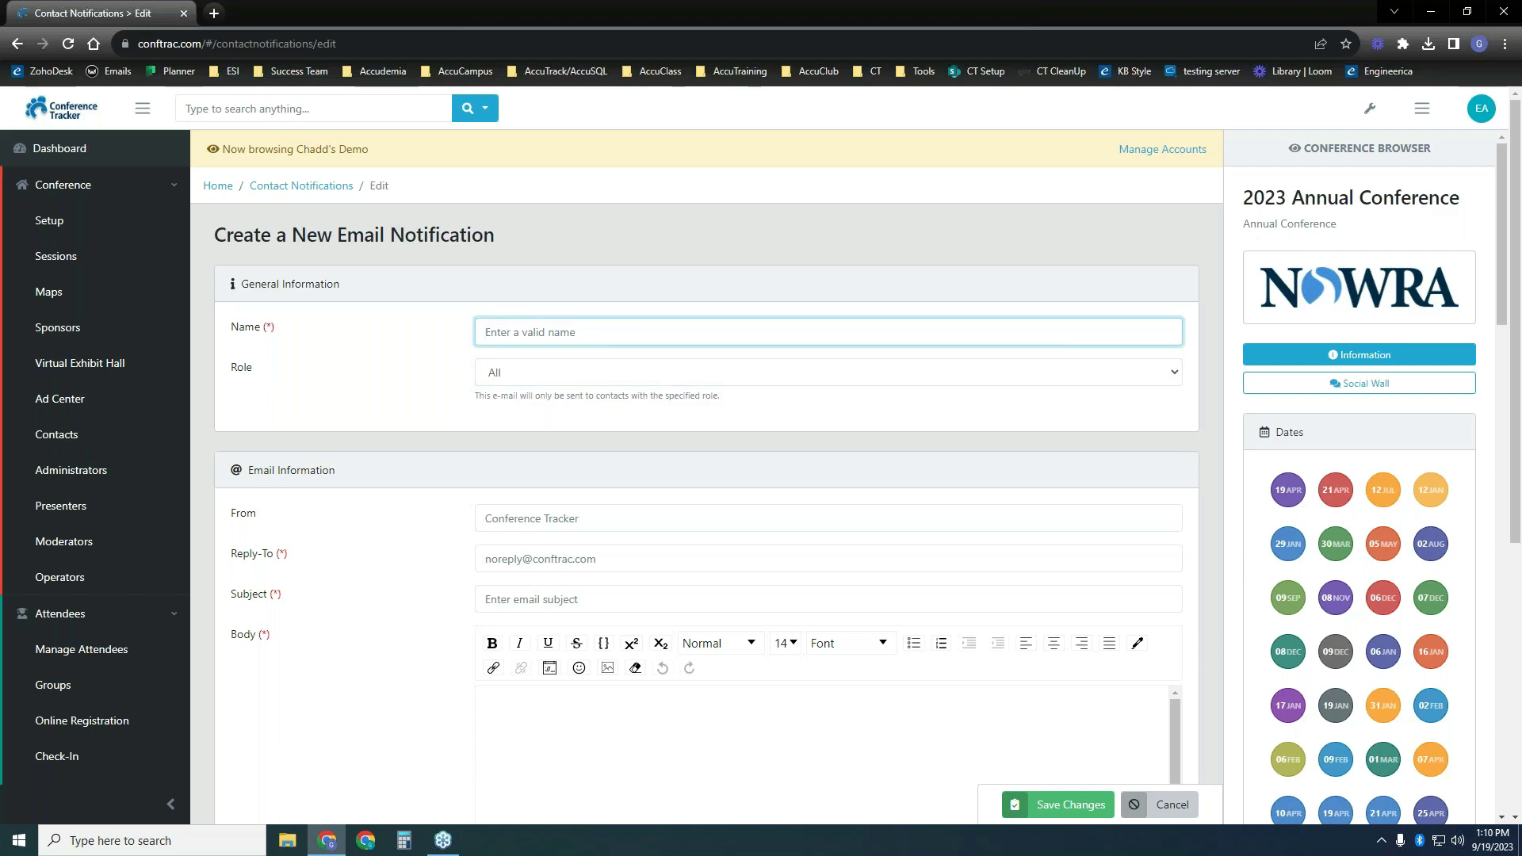
type("Introdu")
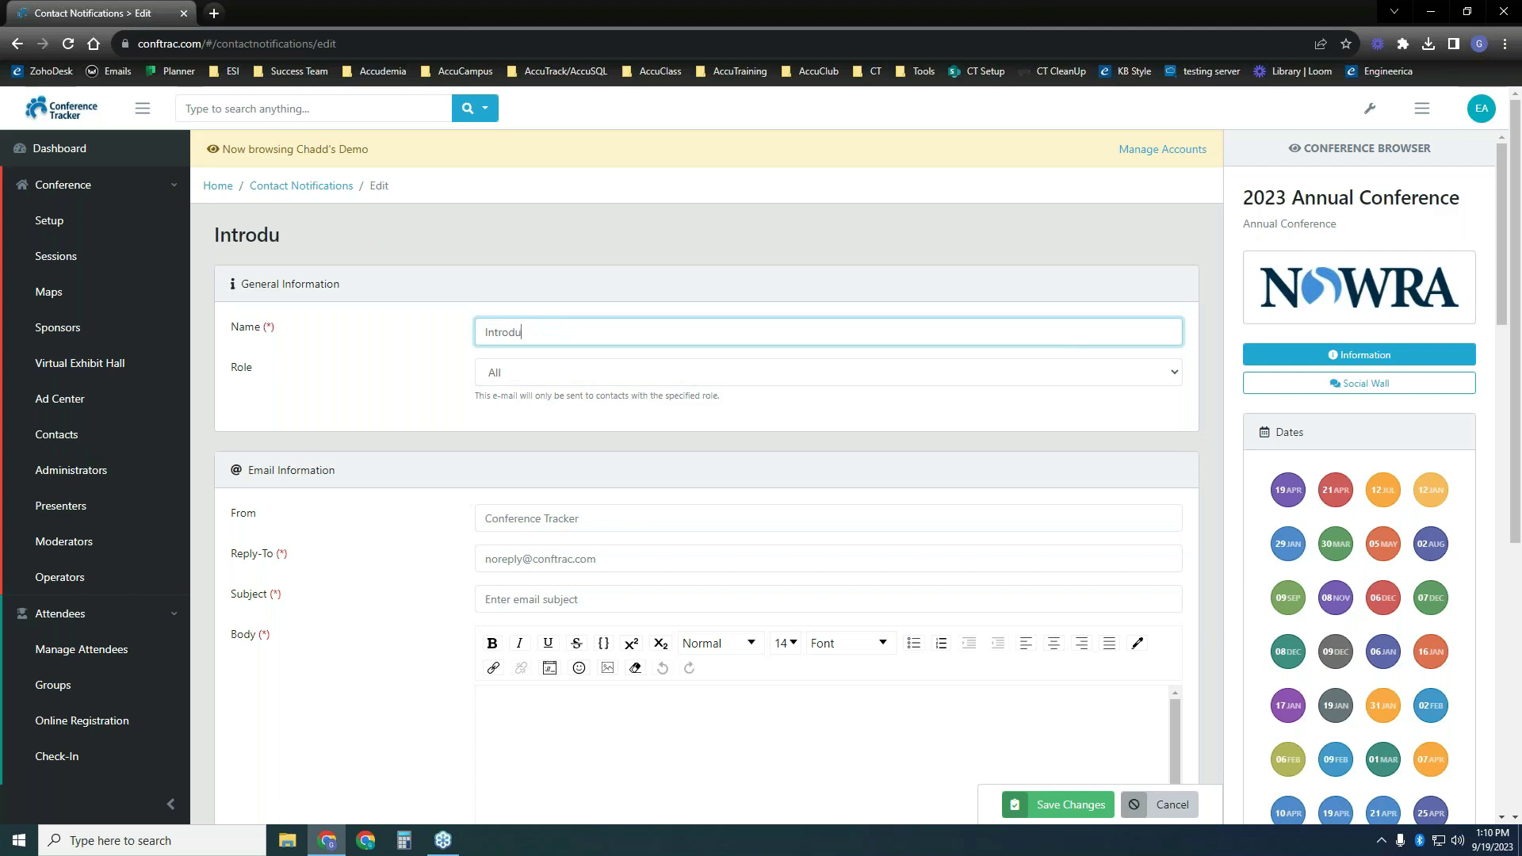
type("ce To Event")
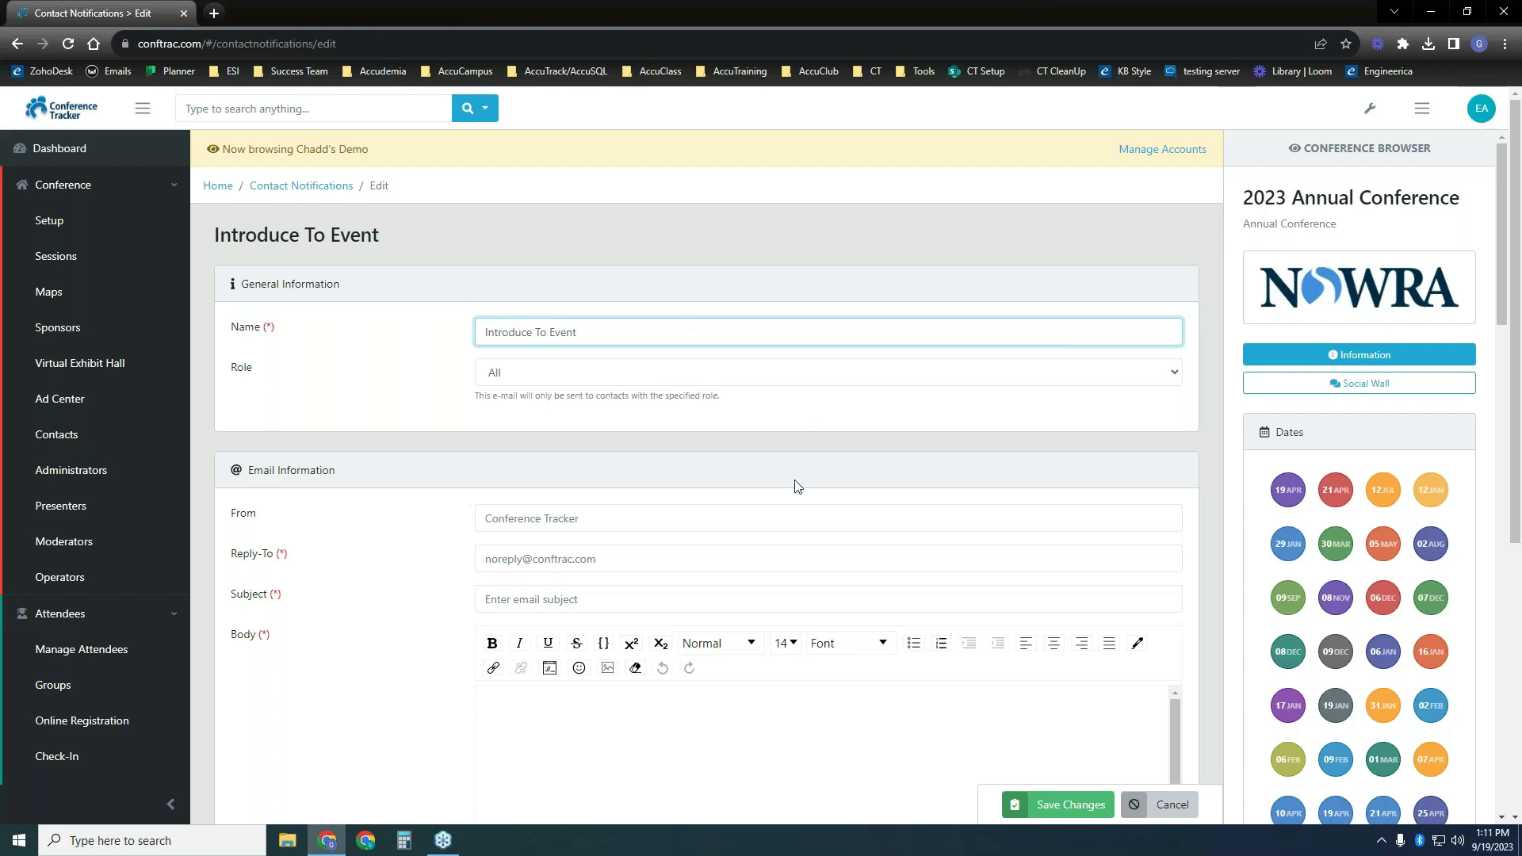
Examine the From, Reply-To and Body fields in the notification's email information.
scroll(514, 354, "down", 2)
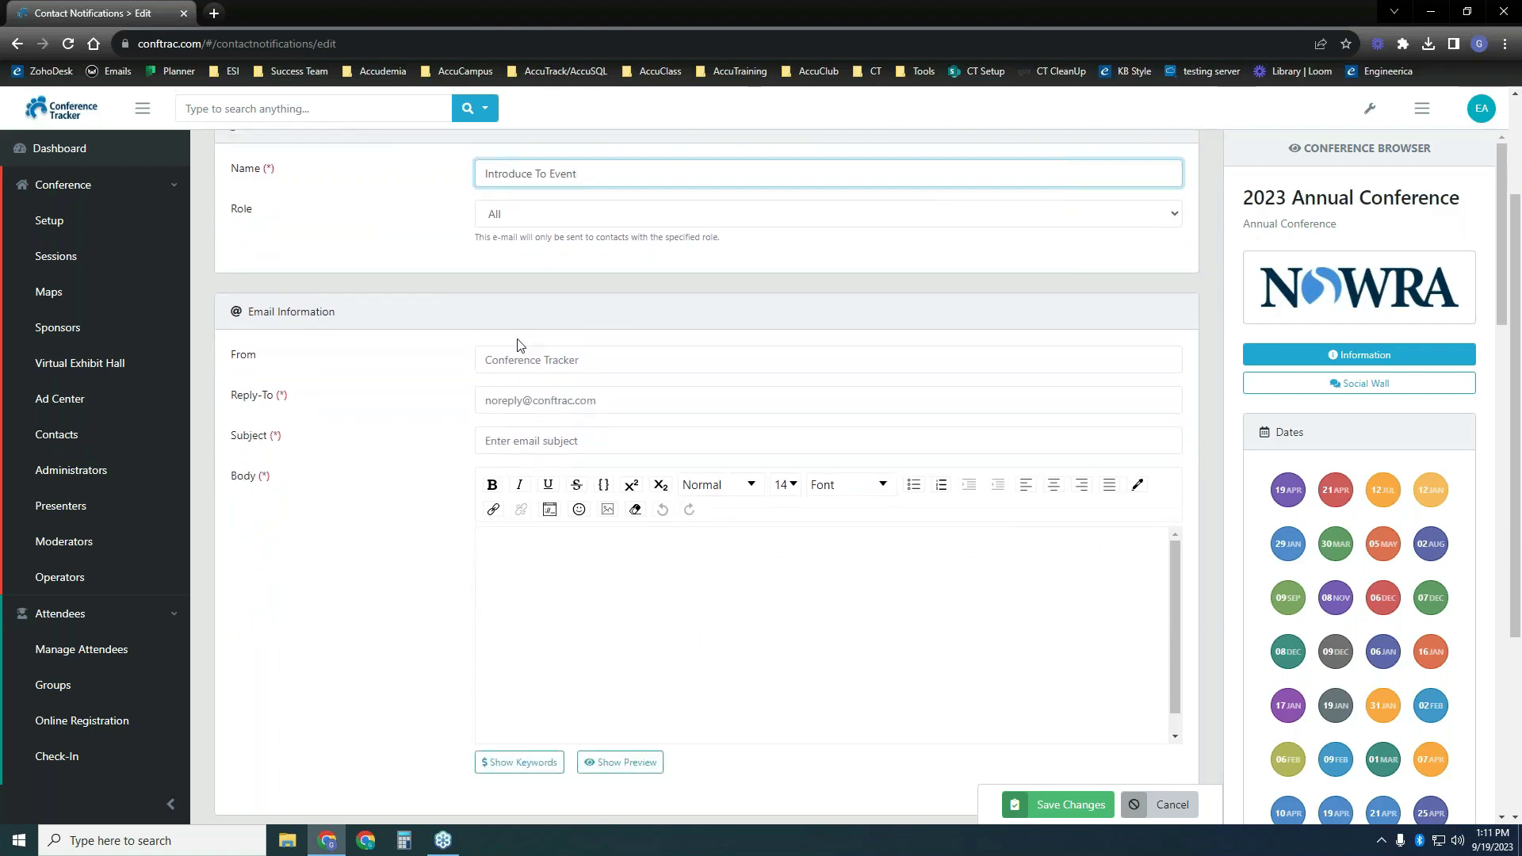
scroll(514, 355, "down", 1)
left_click(524, 285)
key("Tab")
key("Tab")
left_click(588, 279)
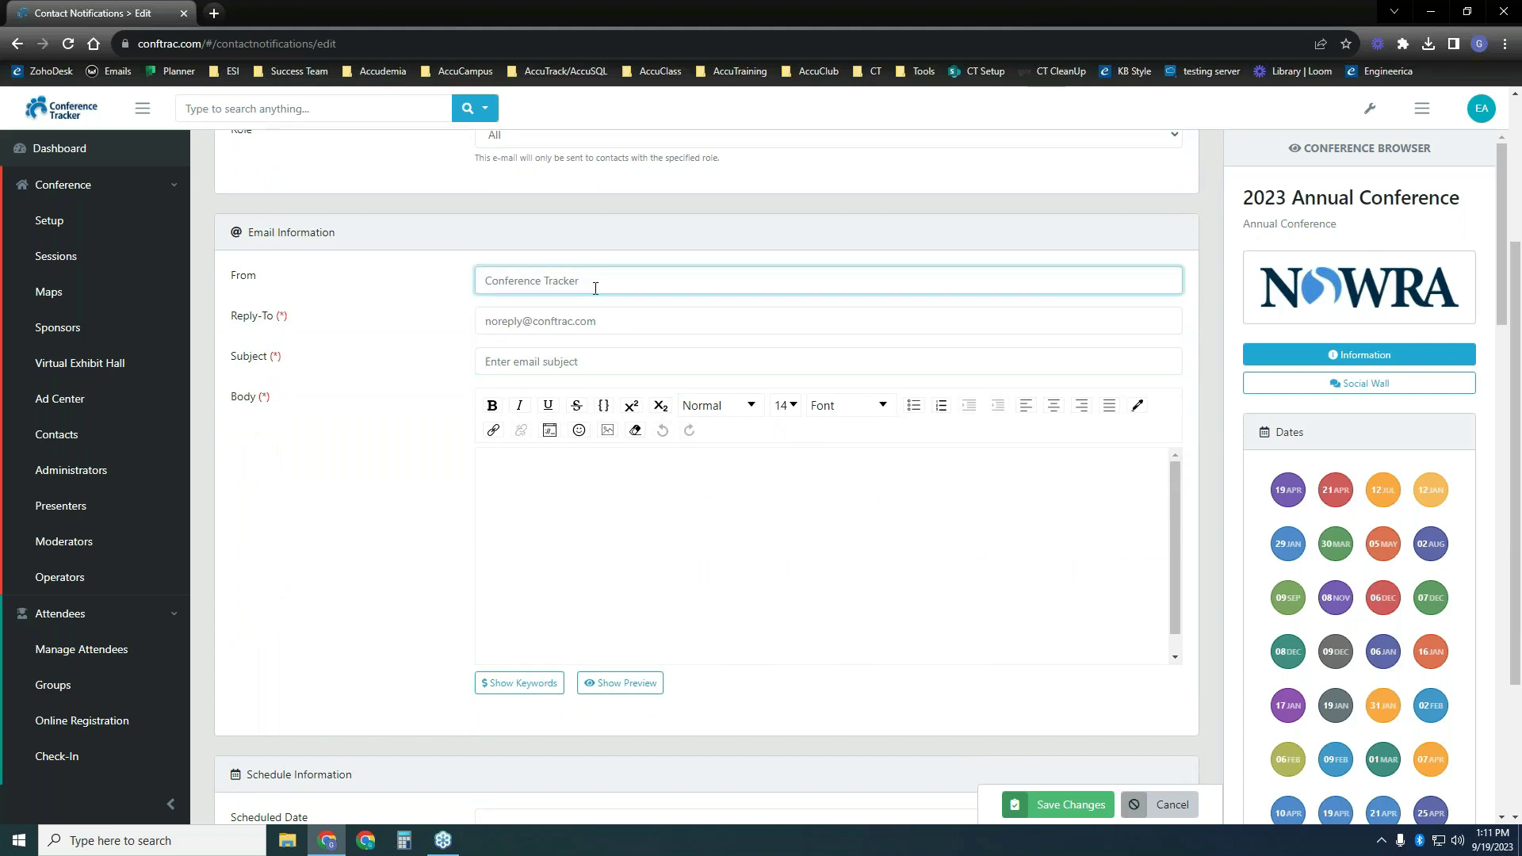
left_click(619, 319)
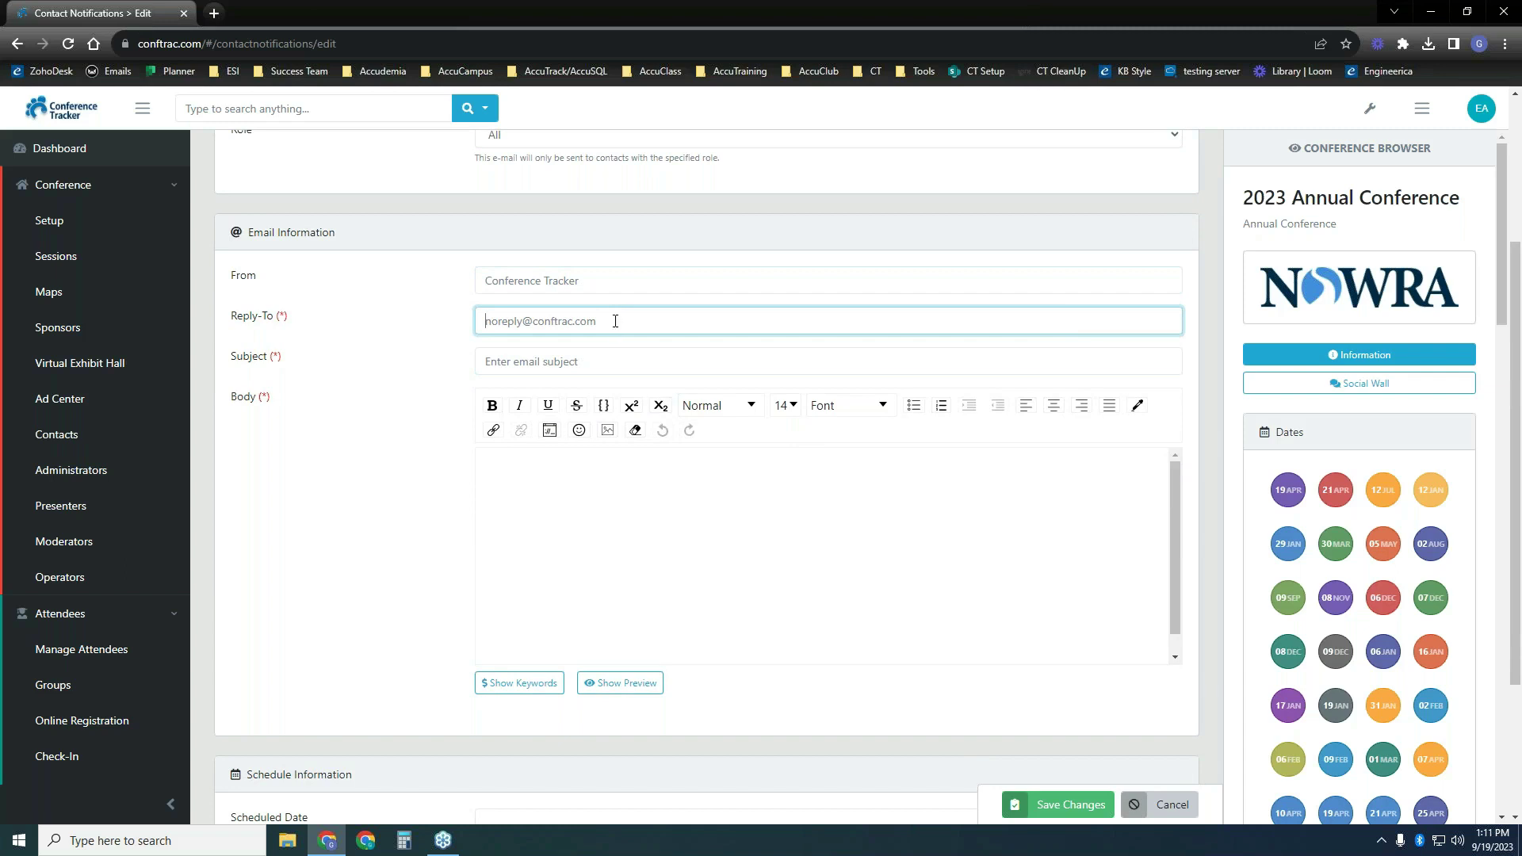
left_click(617, 280)
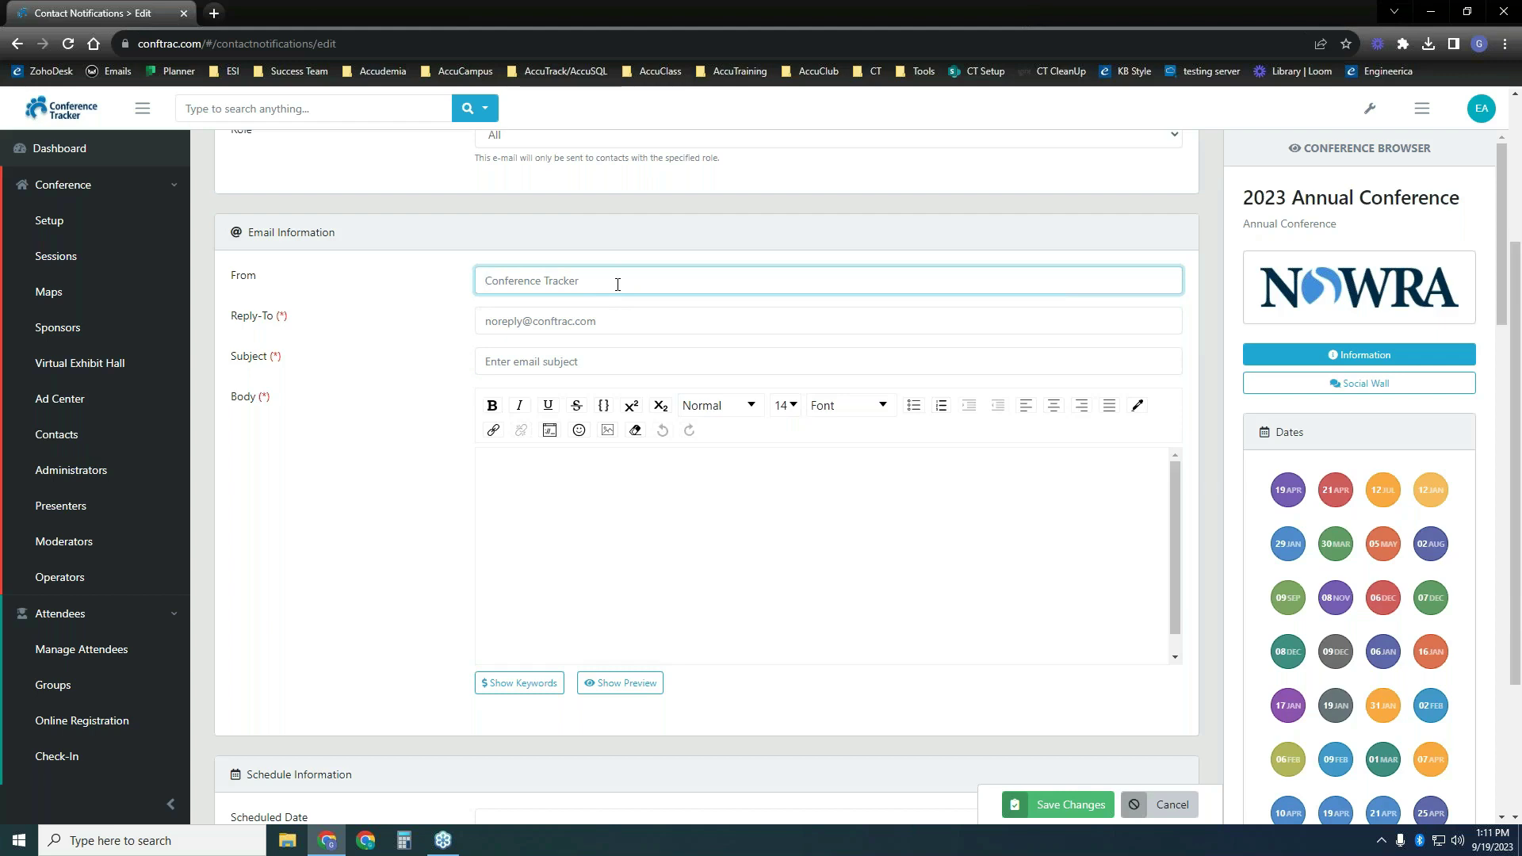
left_click(610, 323)
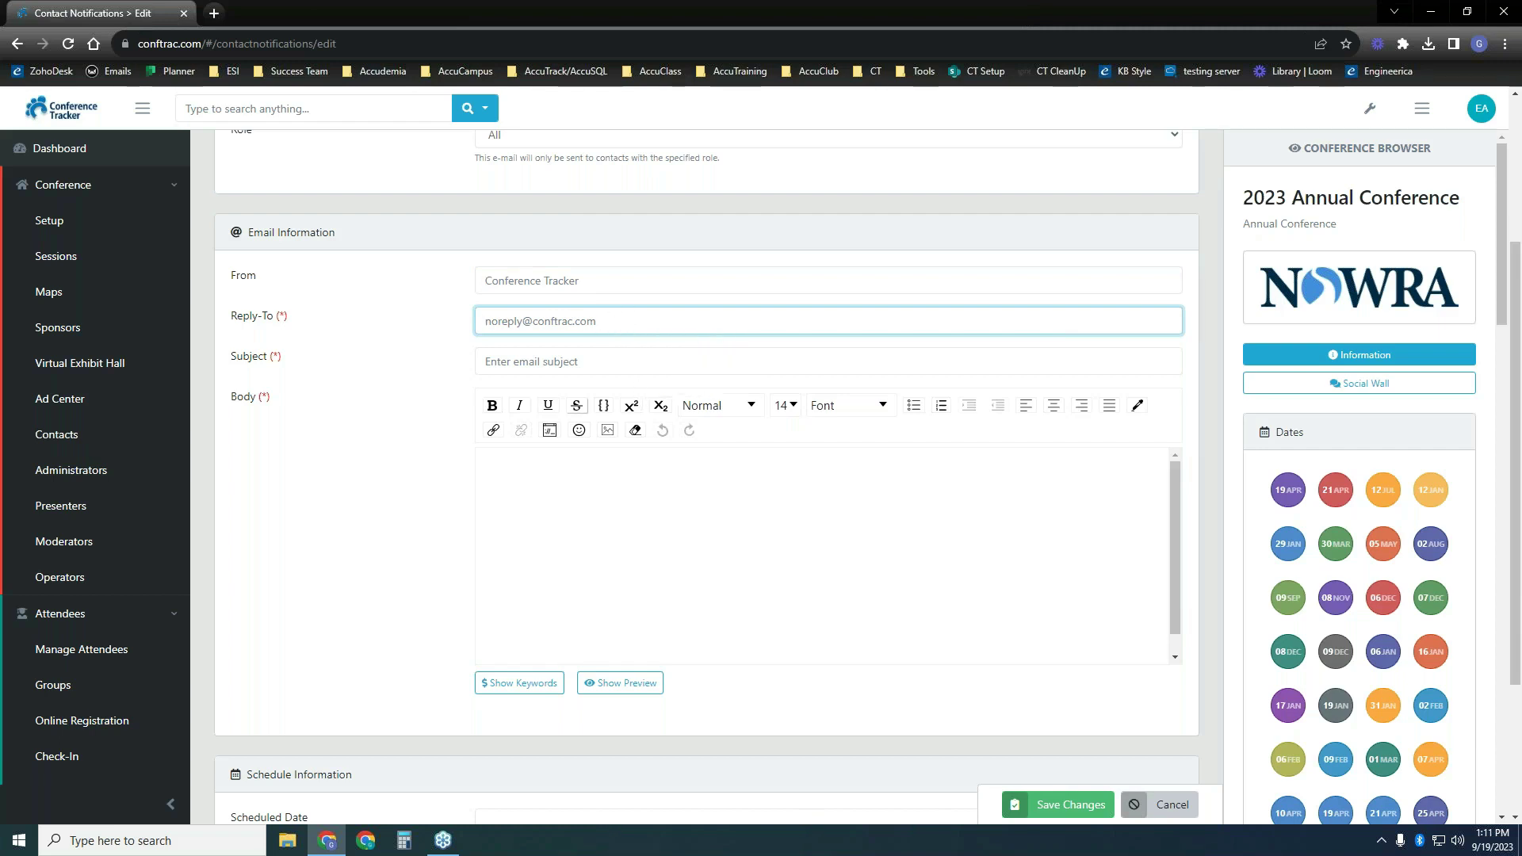
left_click(512, 514)
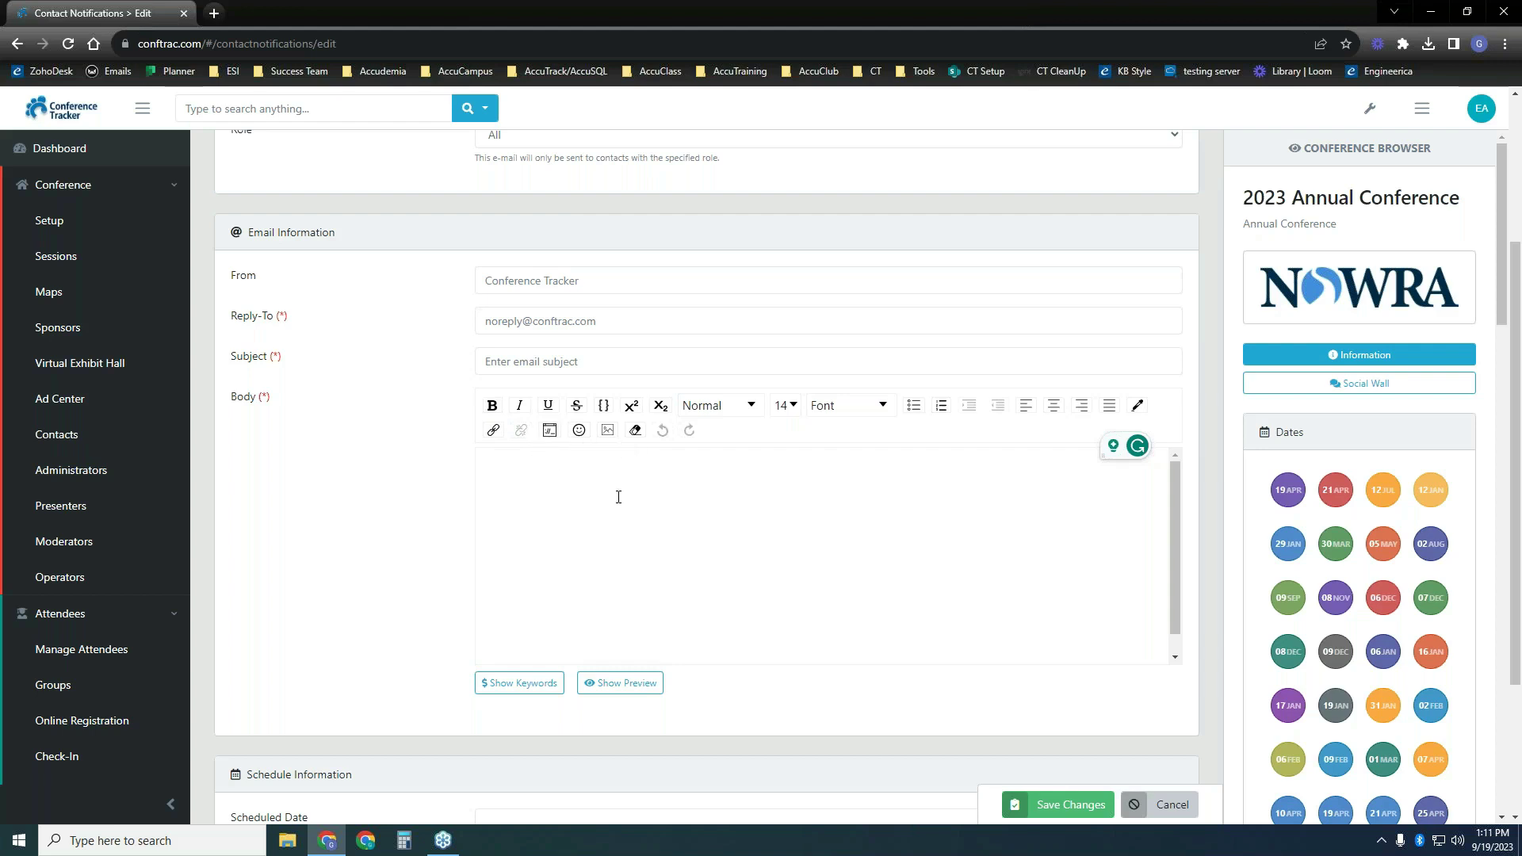
Show the keywords available for the email body and examine the General and Contact lists, including the registration URLs and custom fields.
left_click(523, 686)
scroll(611, 537, "down", 4)
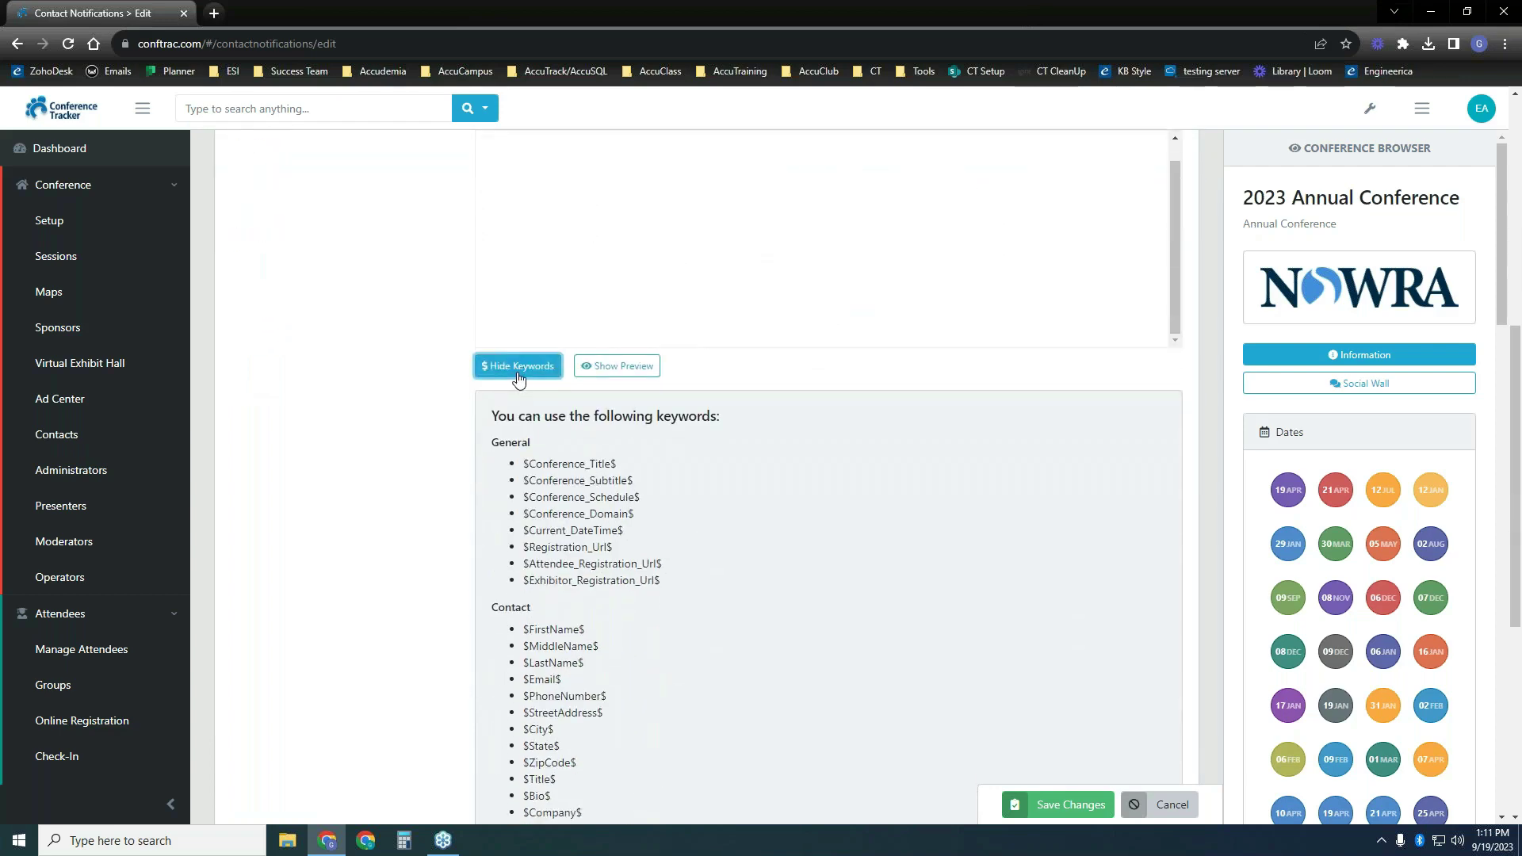
scroll(738, 408, "up", 2)
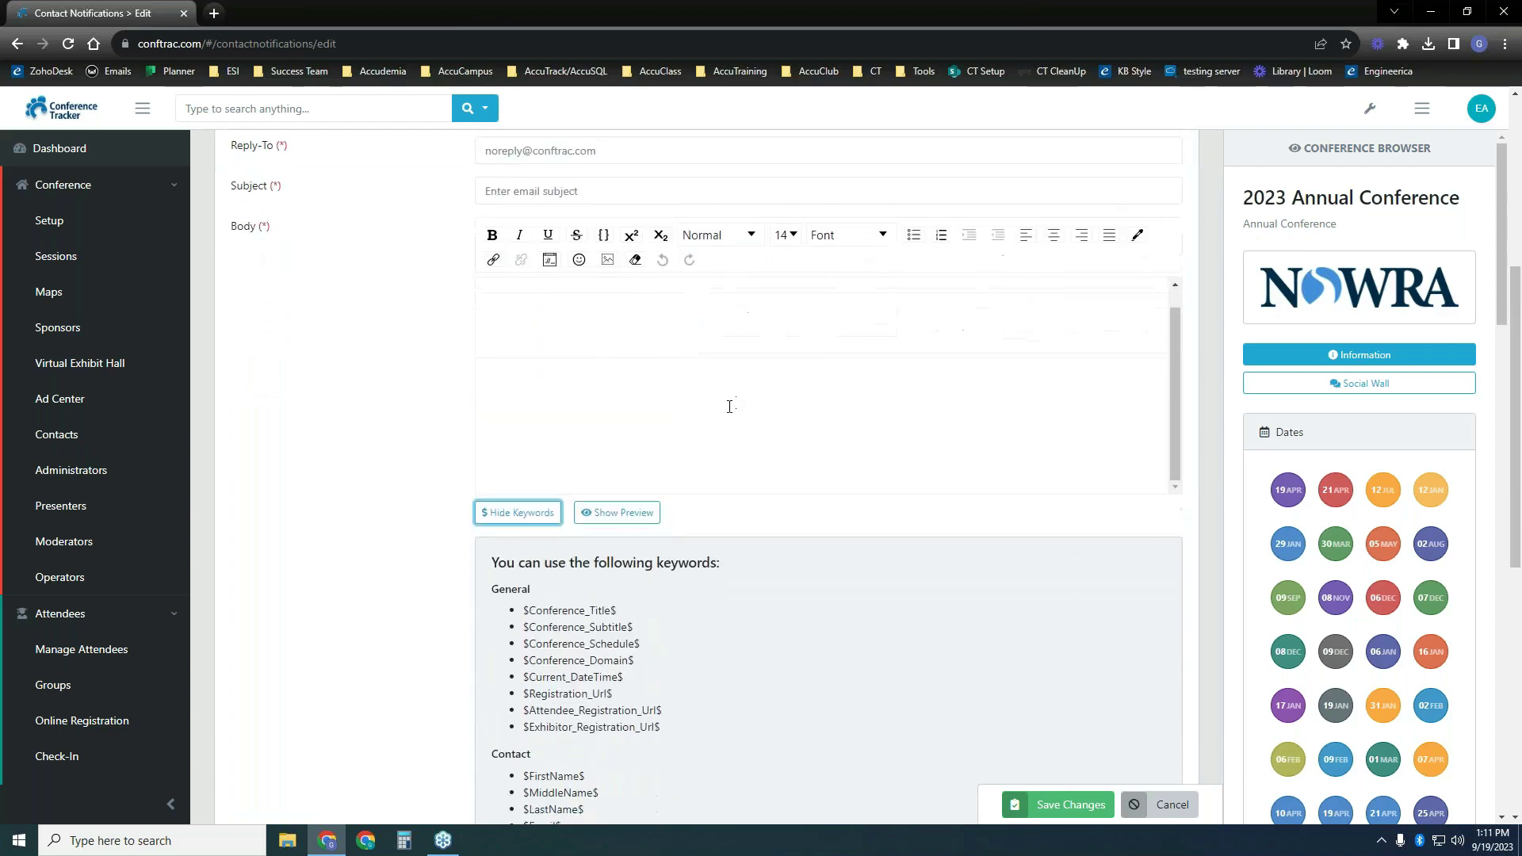
scroll(723, 424, "down", 4)
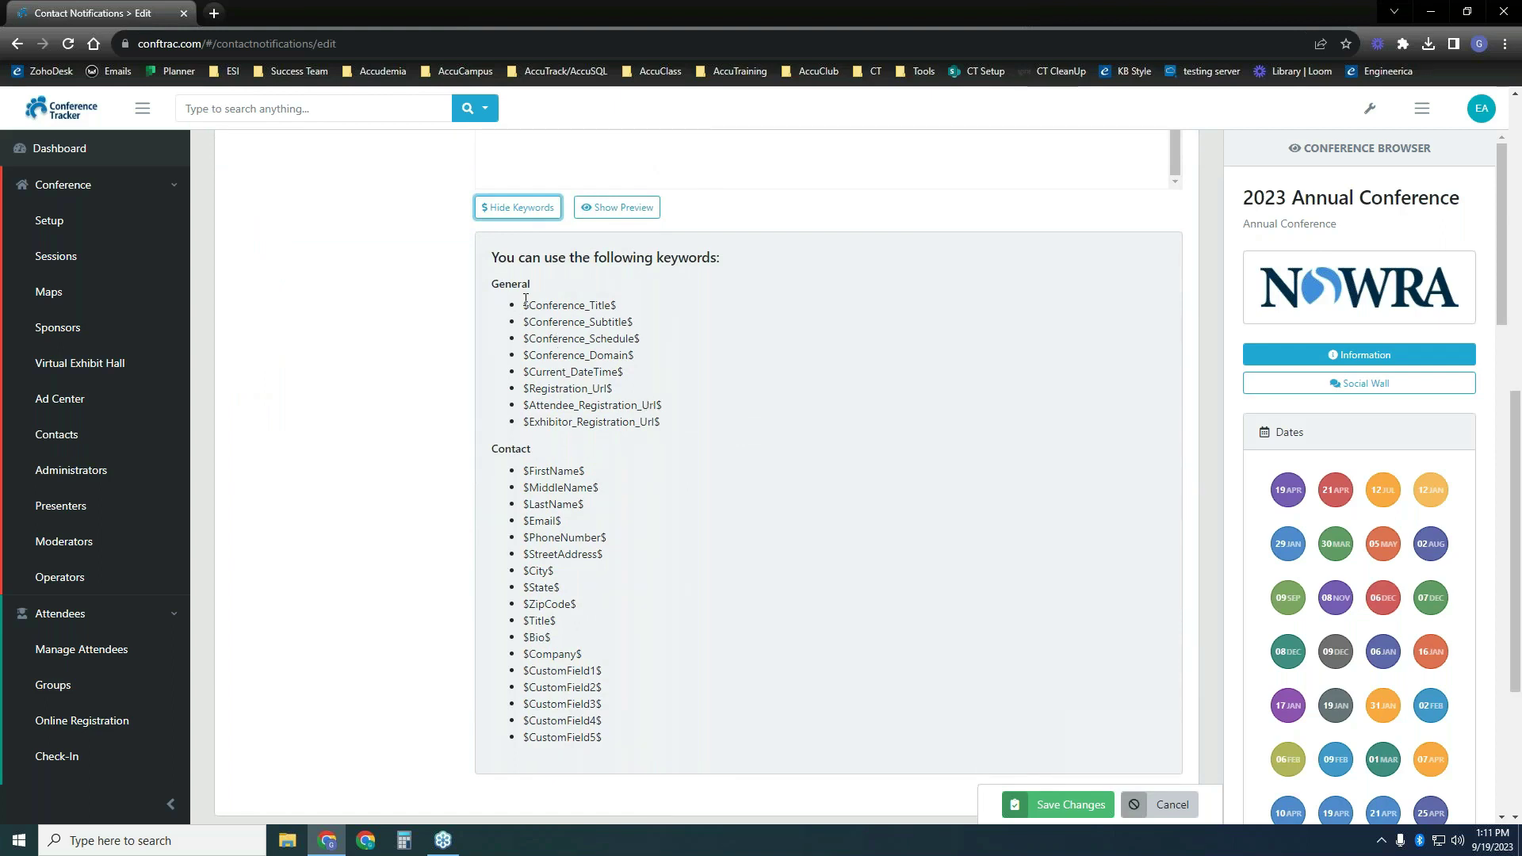
left_click_drag(522, 303, 642, 375)
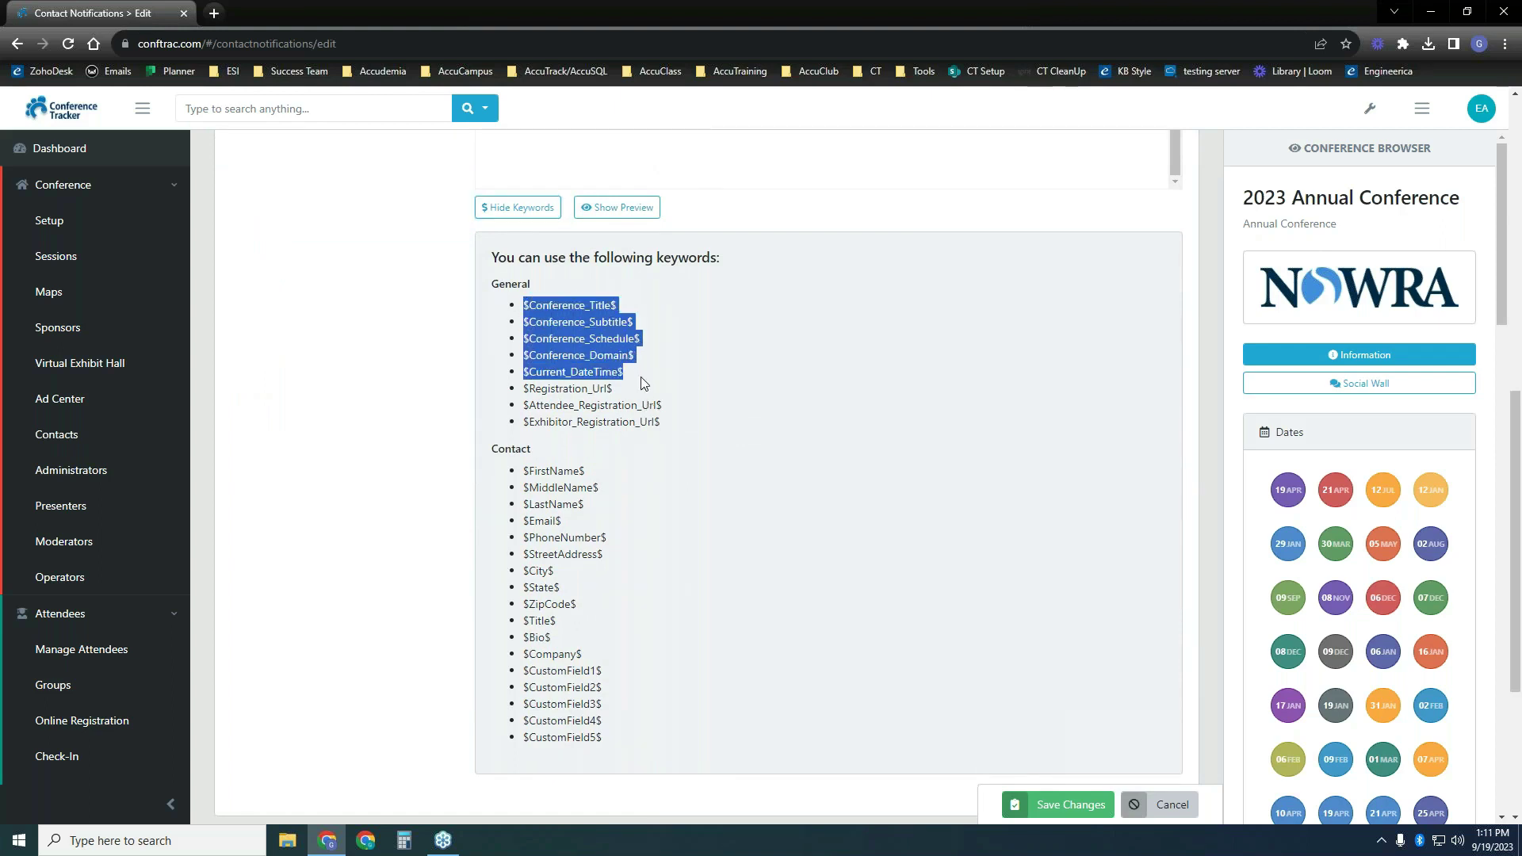
left_click(688, 394)
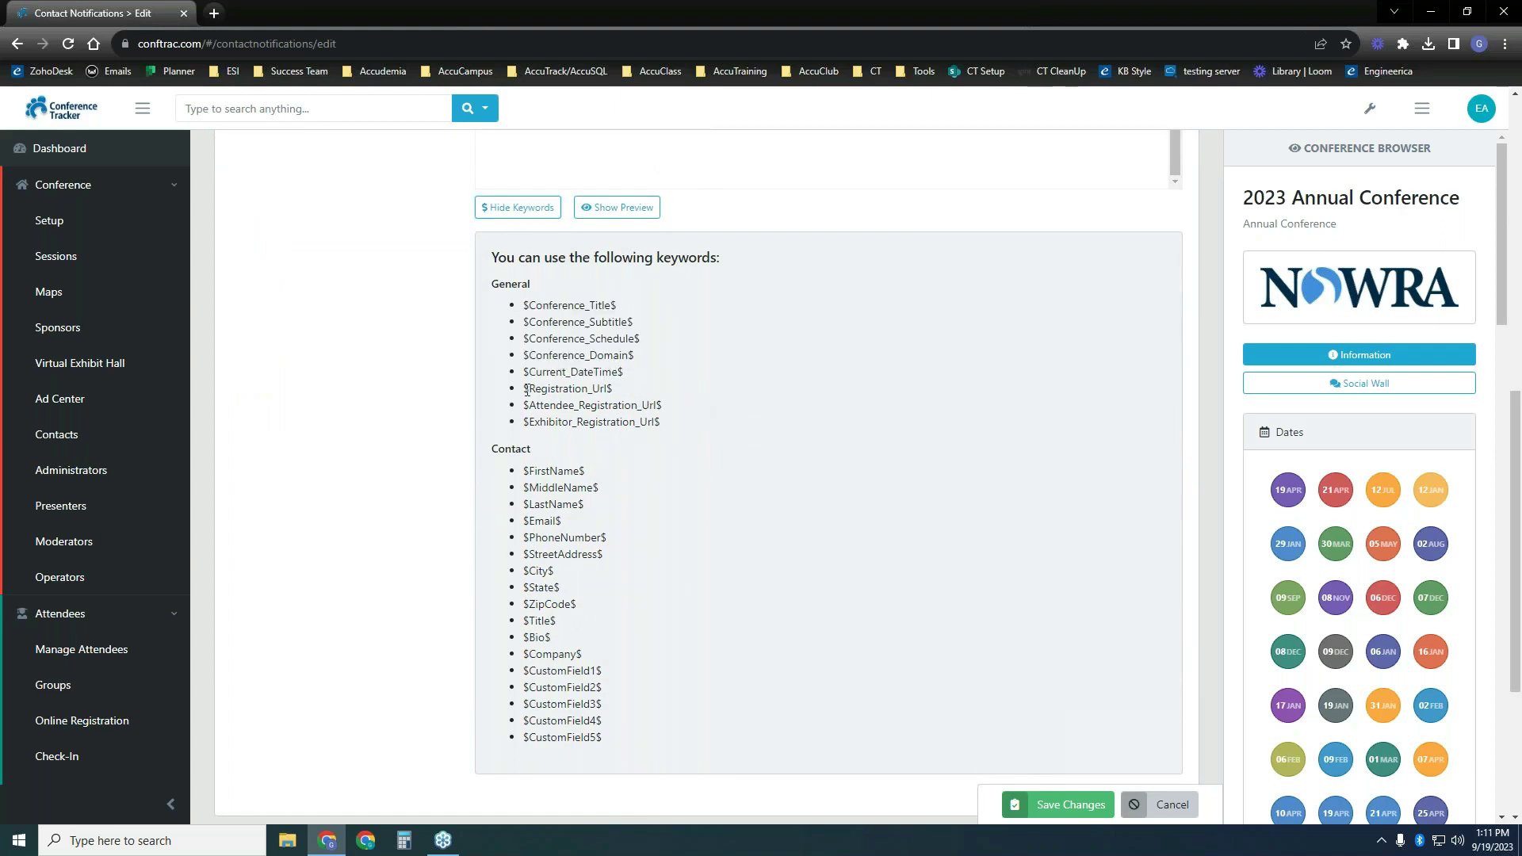
left_click_drag(529, 388, 597, 422)
left_click_drag(520, 472, 650, 744)
left_click(646, 586)
left_click_drag(531, 519, 650, 542)
left_click(609, 547)
left_click_drag(523, 671, 610, 683)
left_click(611, 679)
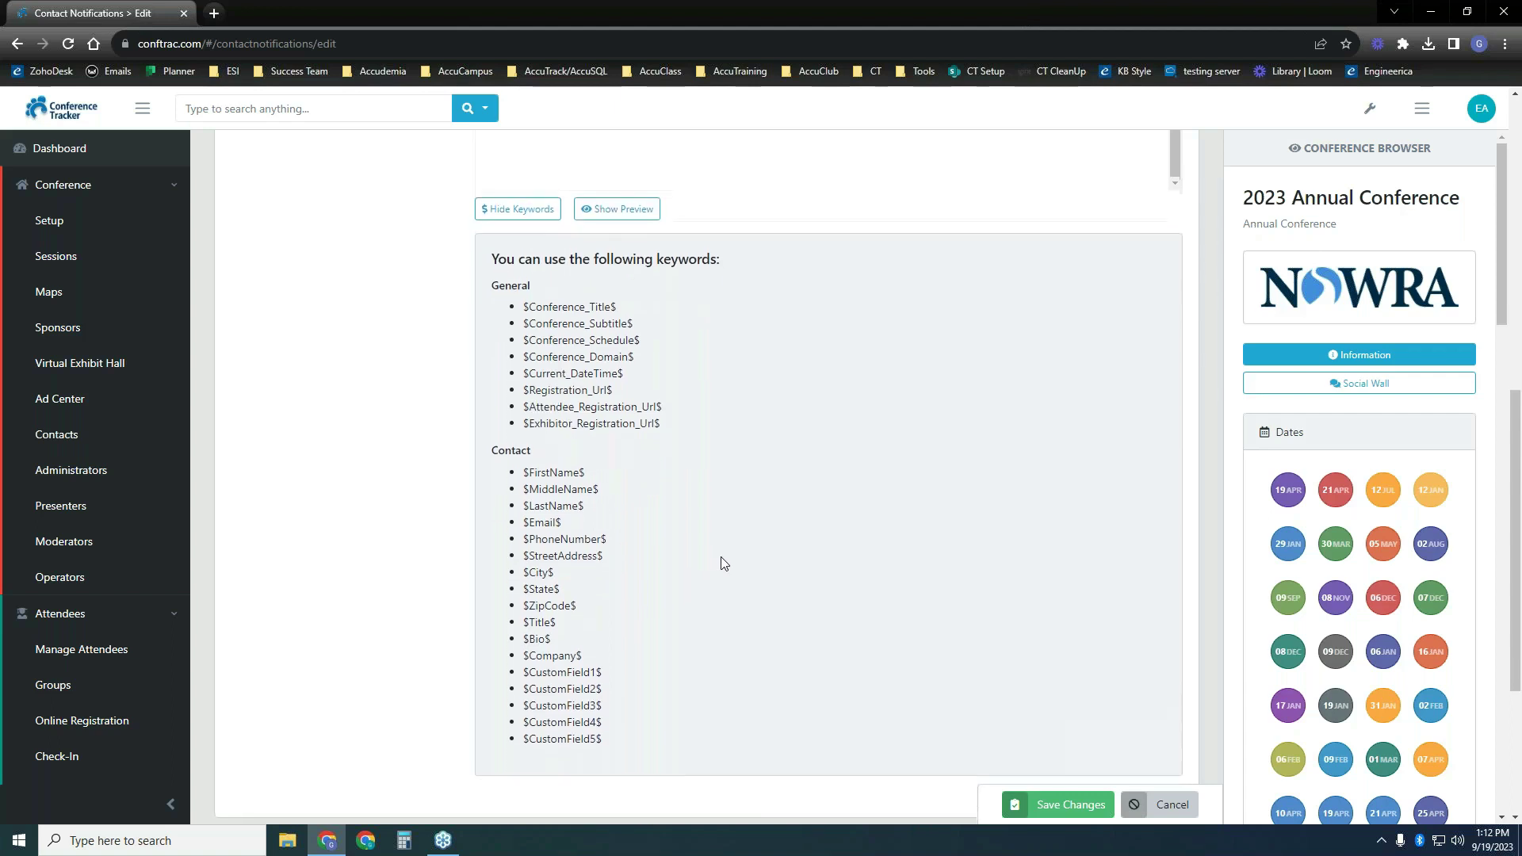
Preview the notification email and close the preview.
scroll(720, 562, "up", 6)
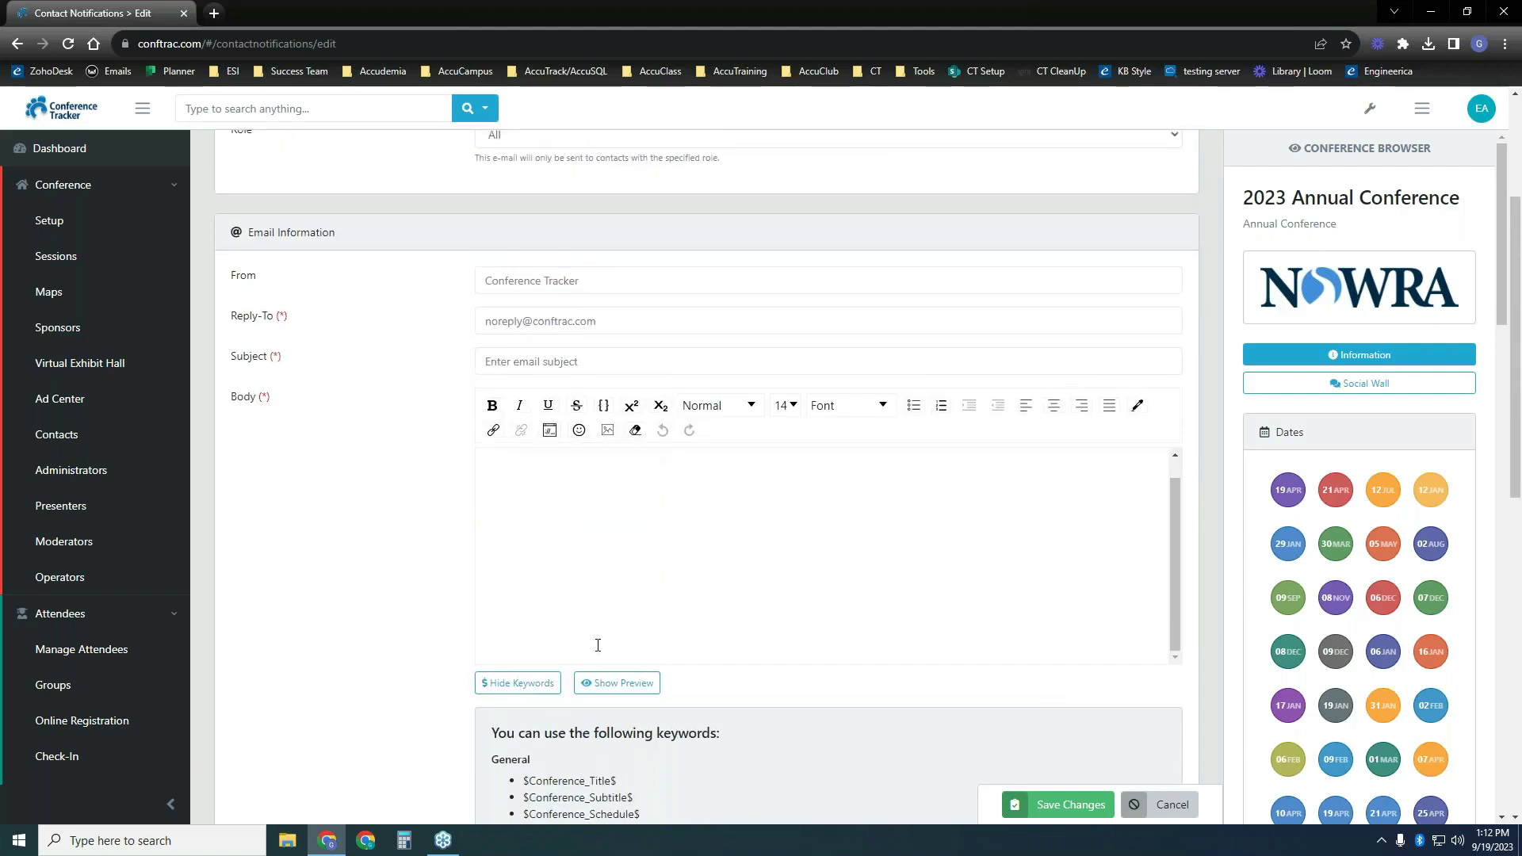
scroll(619, 587, "down", 1)
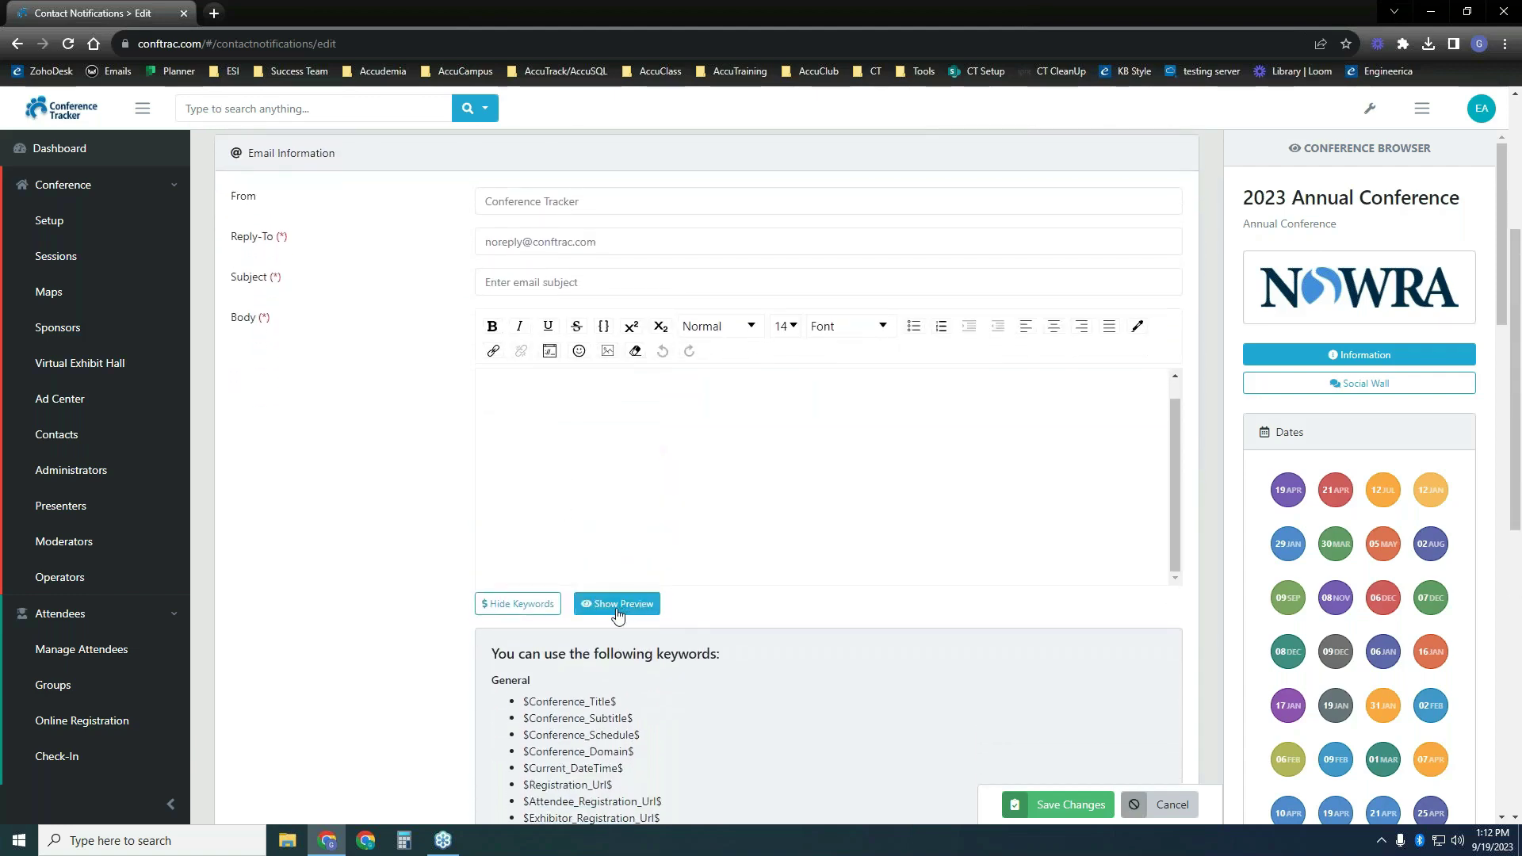
left_click(625, 611)
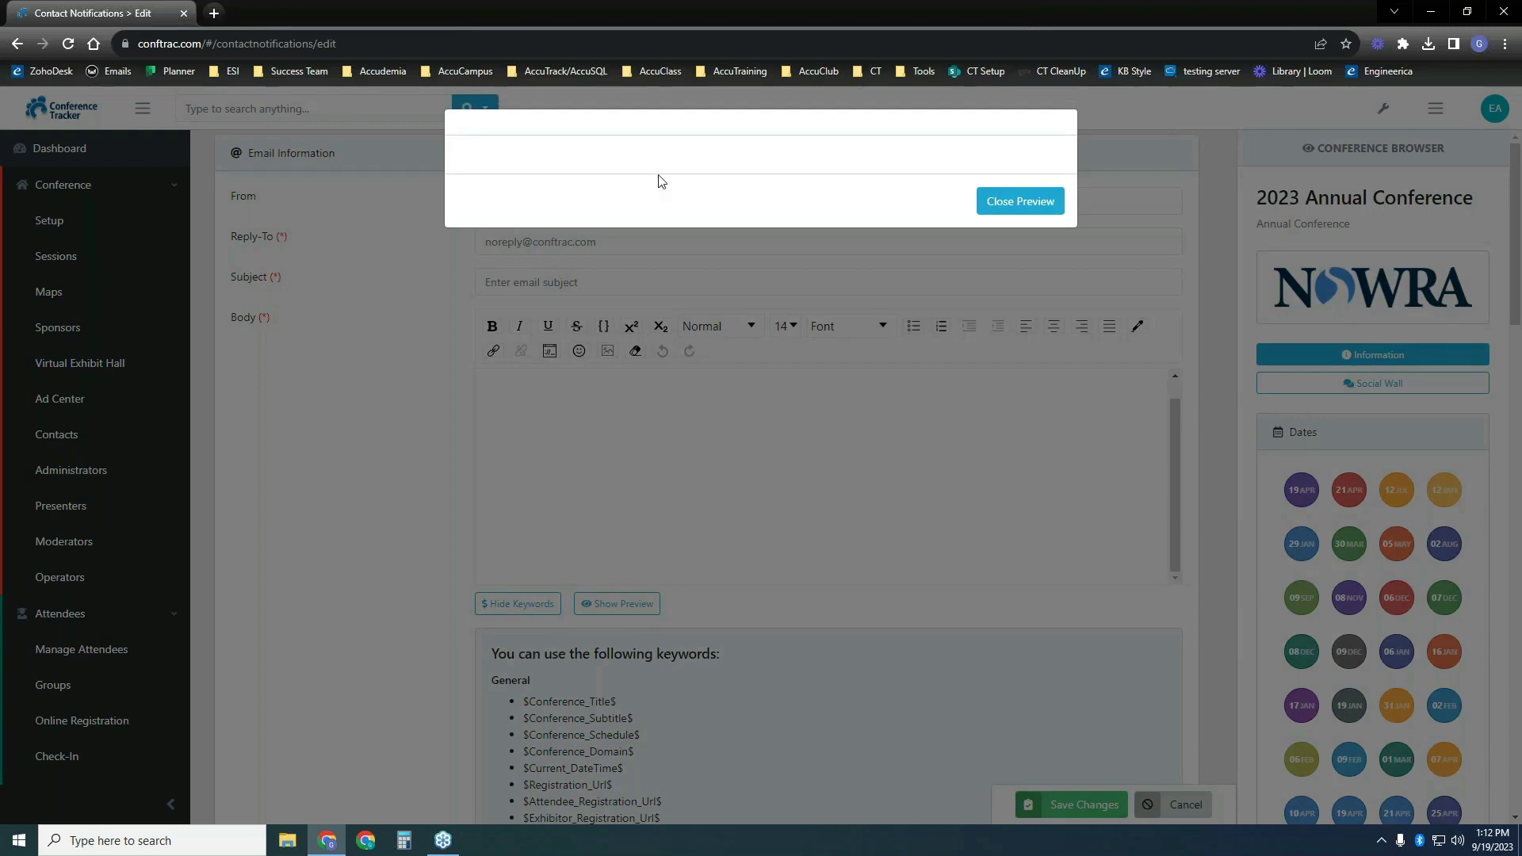
left_click(1039, 190)
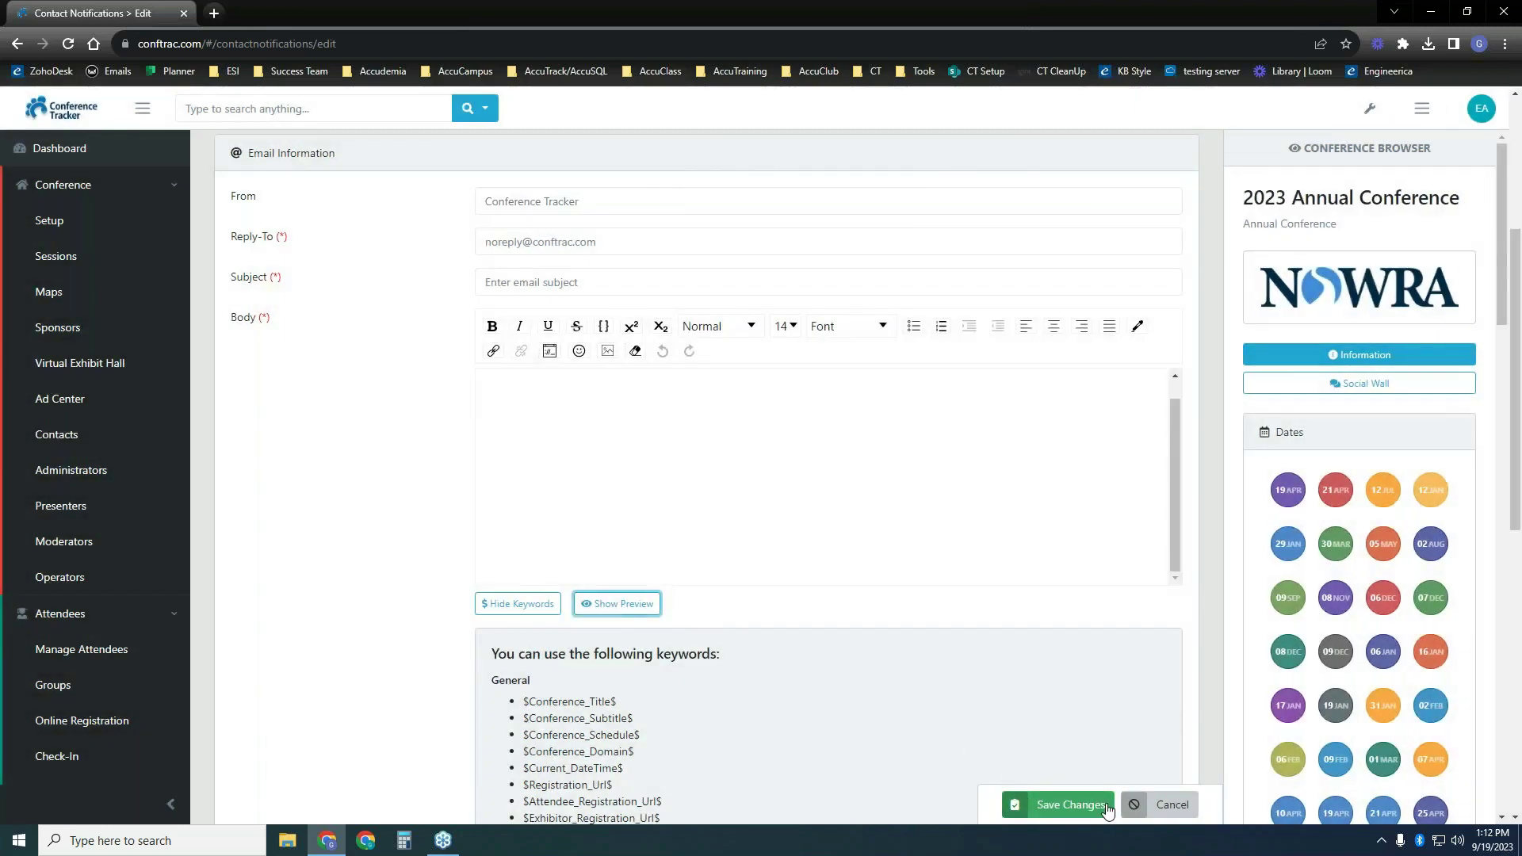
Leave the new email notification and return to the contact email notifications list.
left_click(1072, 806)
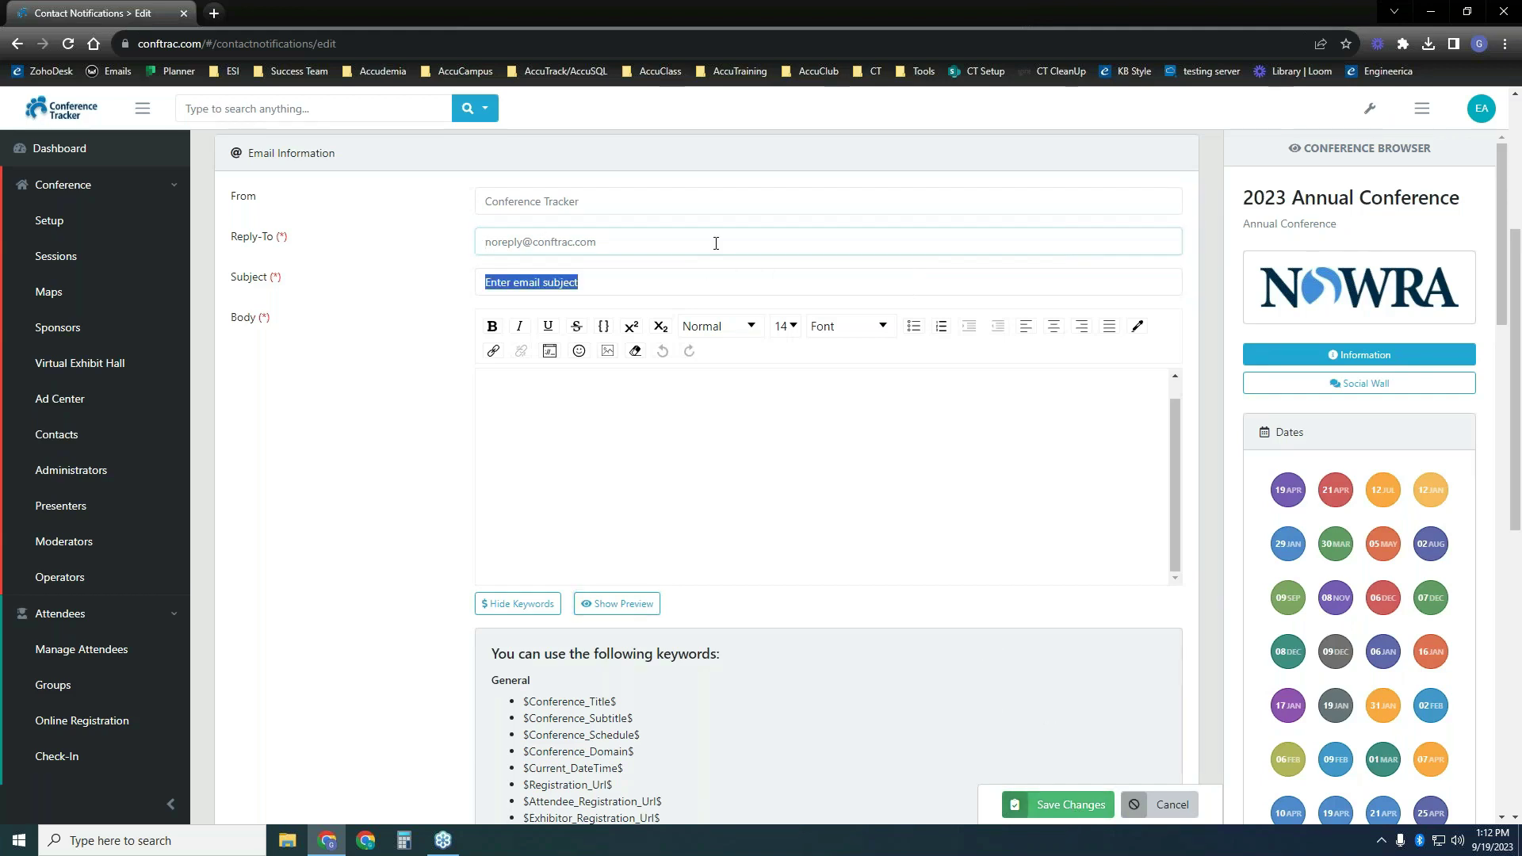
scroll(751, 486, "up", 4)
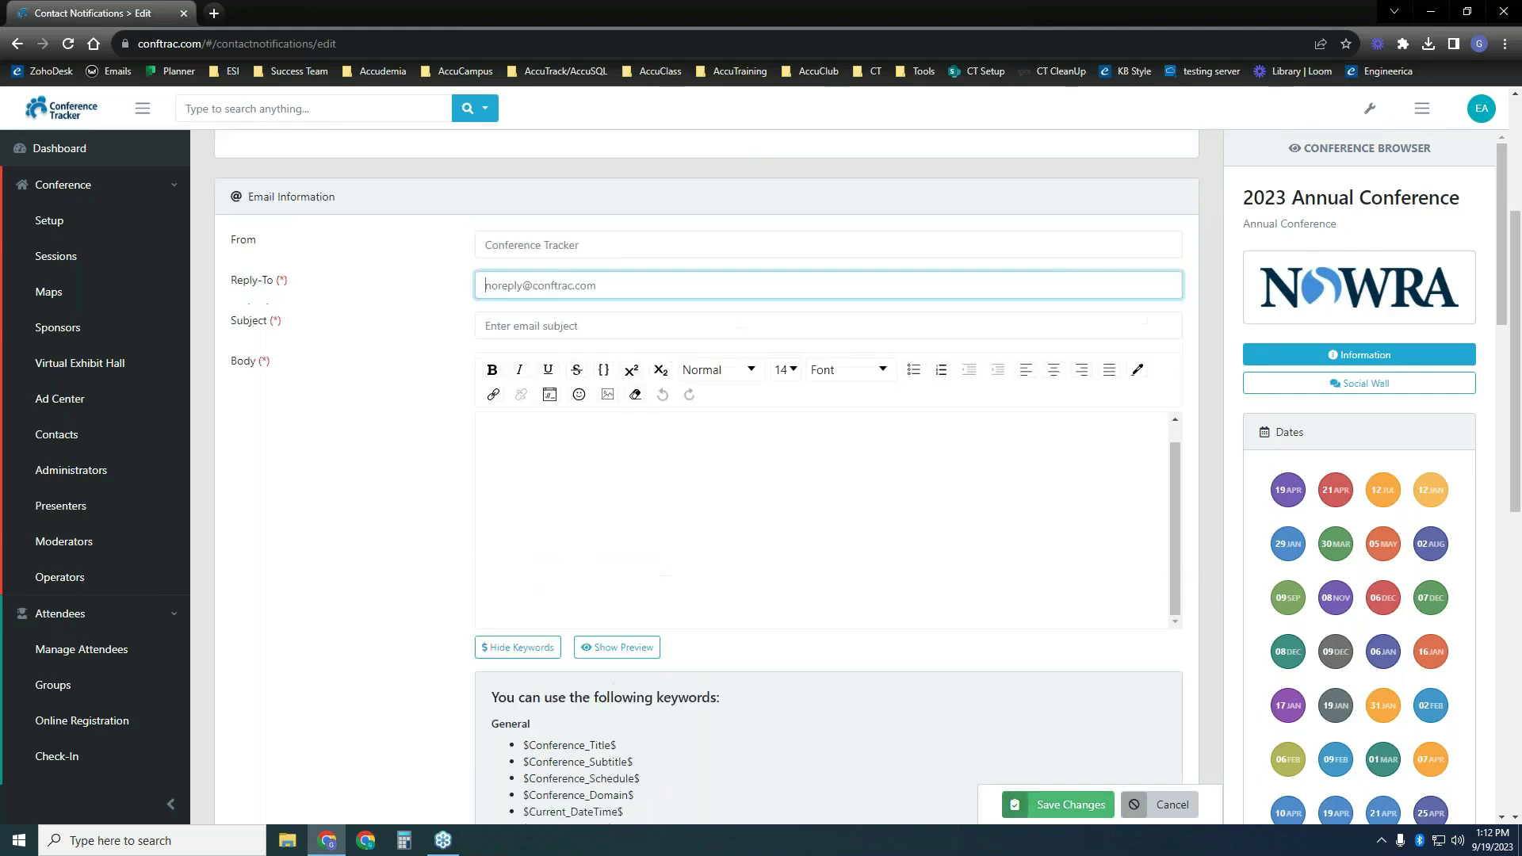
left_click(306, 188)
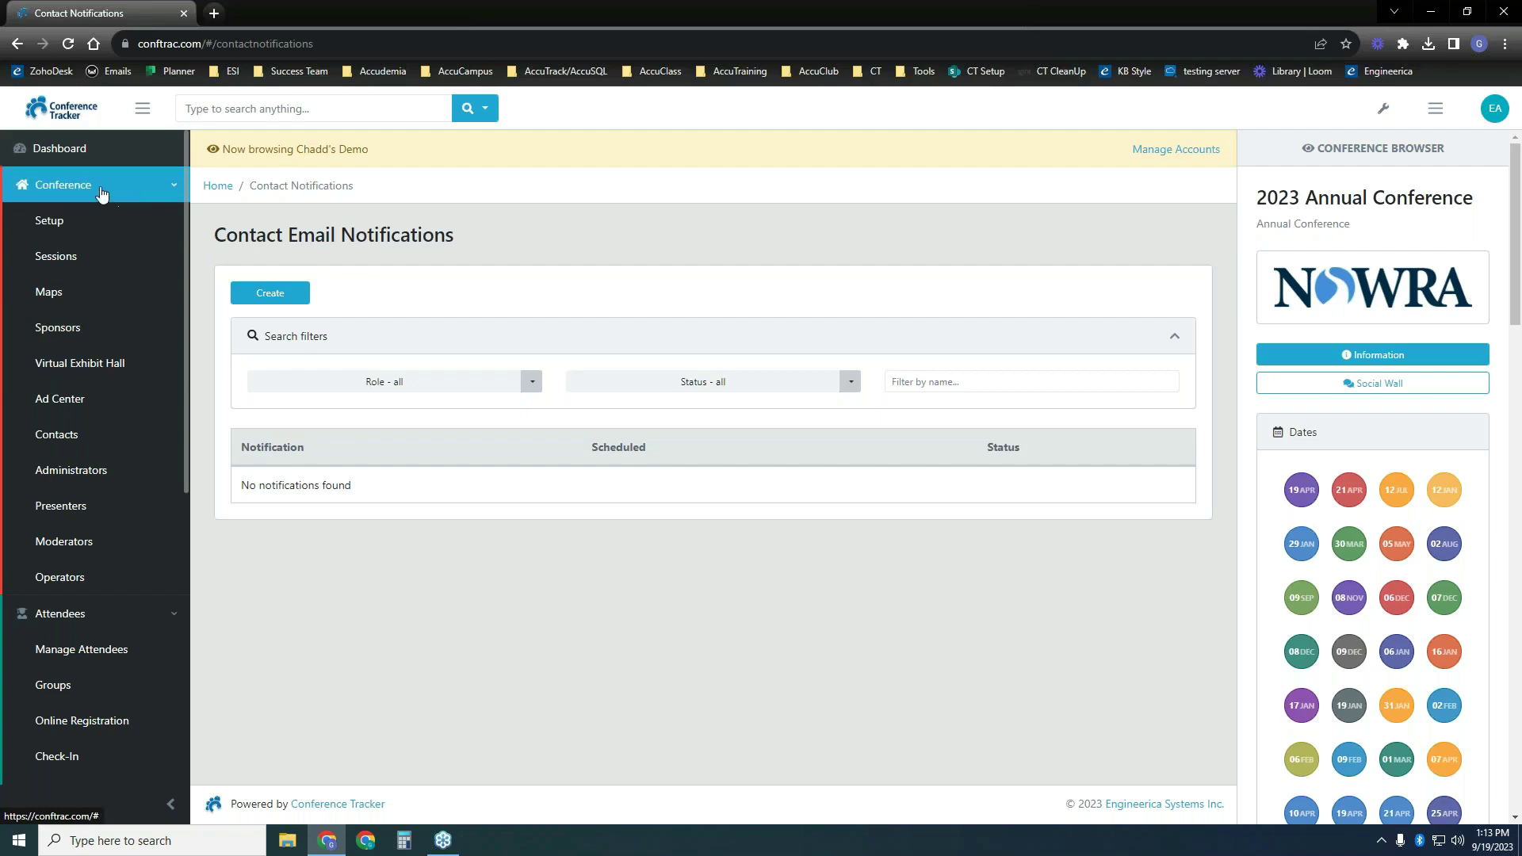
Review the Check-in option under Other Features Visibility in the conference setup and save the setup.
left_click(114, 225)
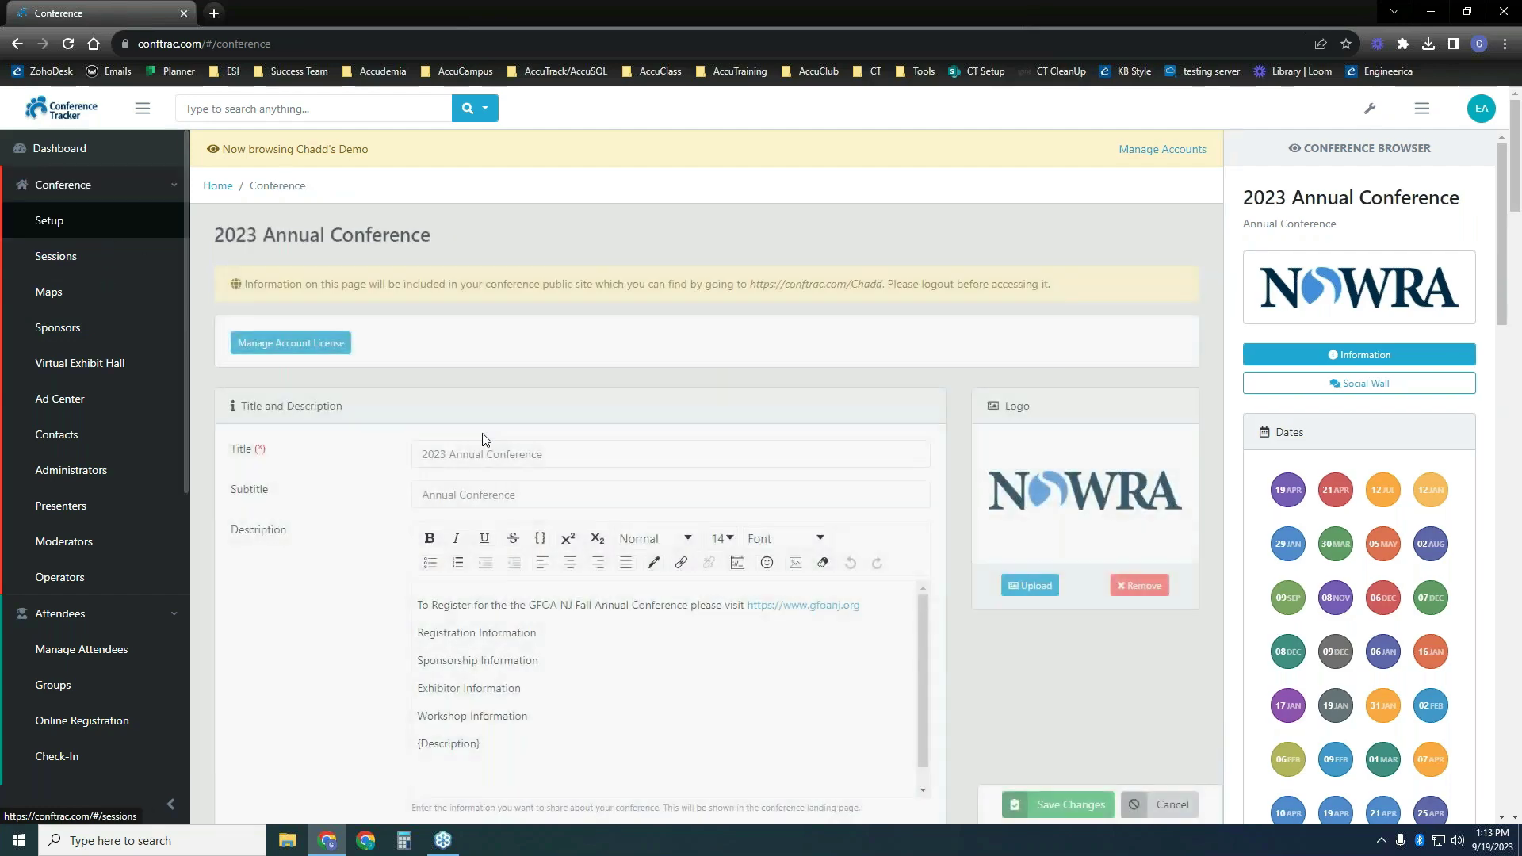
scroll(1519, 247, "down", 2)
scroll(1520, 246, "down", 20)
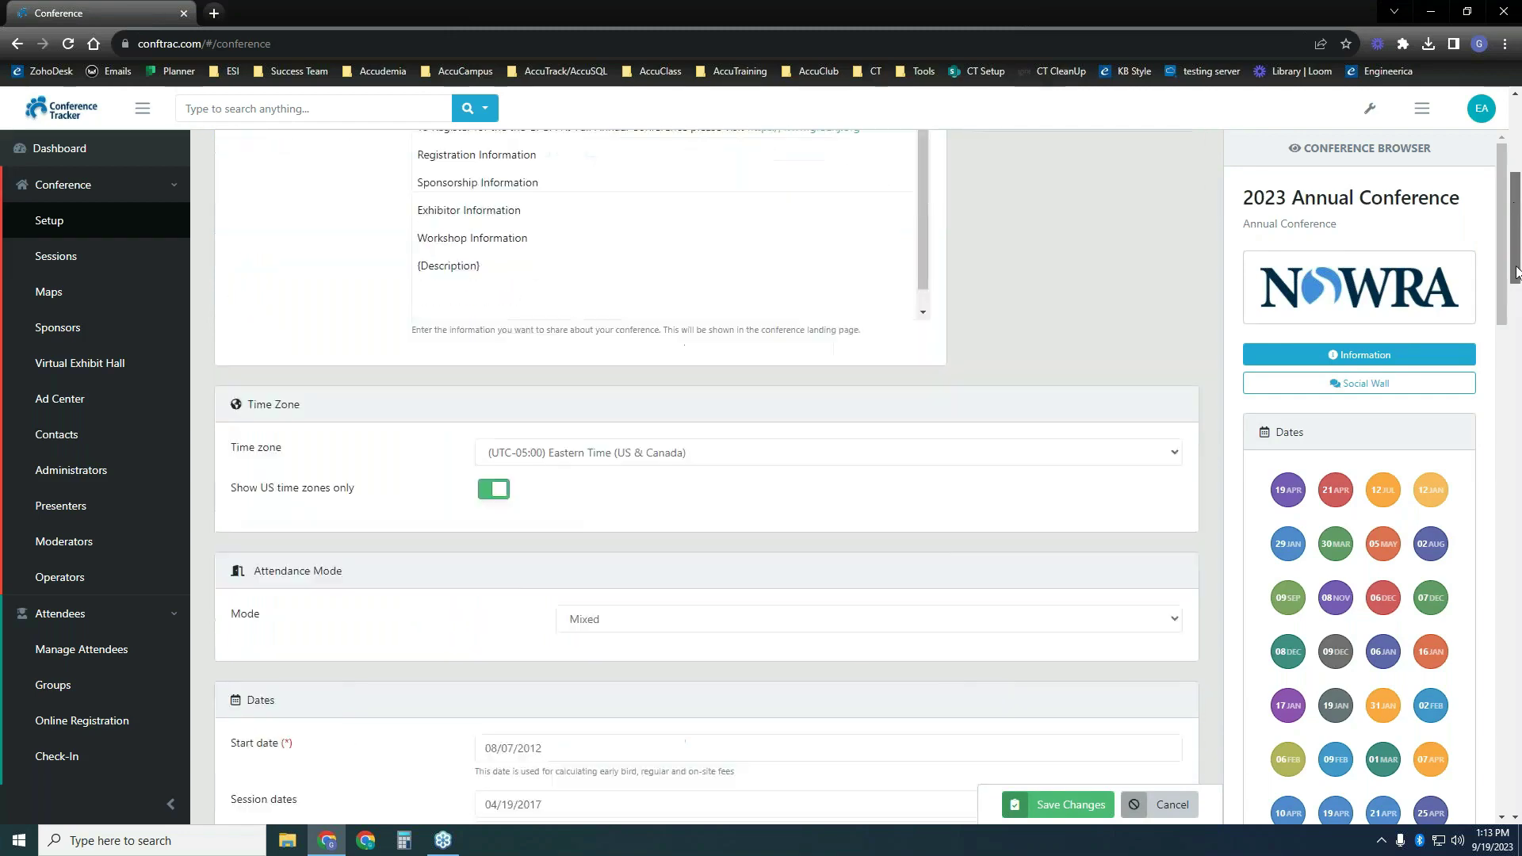
scroll(484, 428, "down", 4)
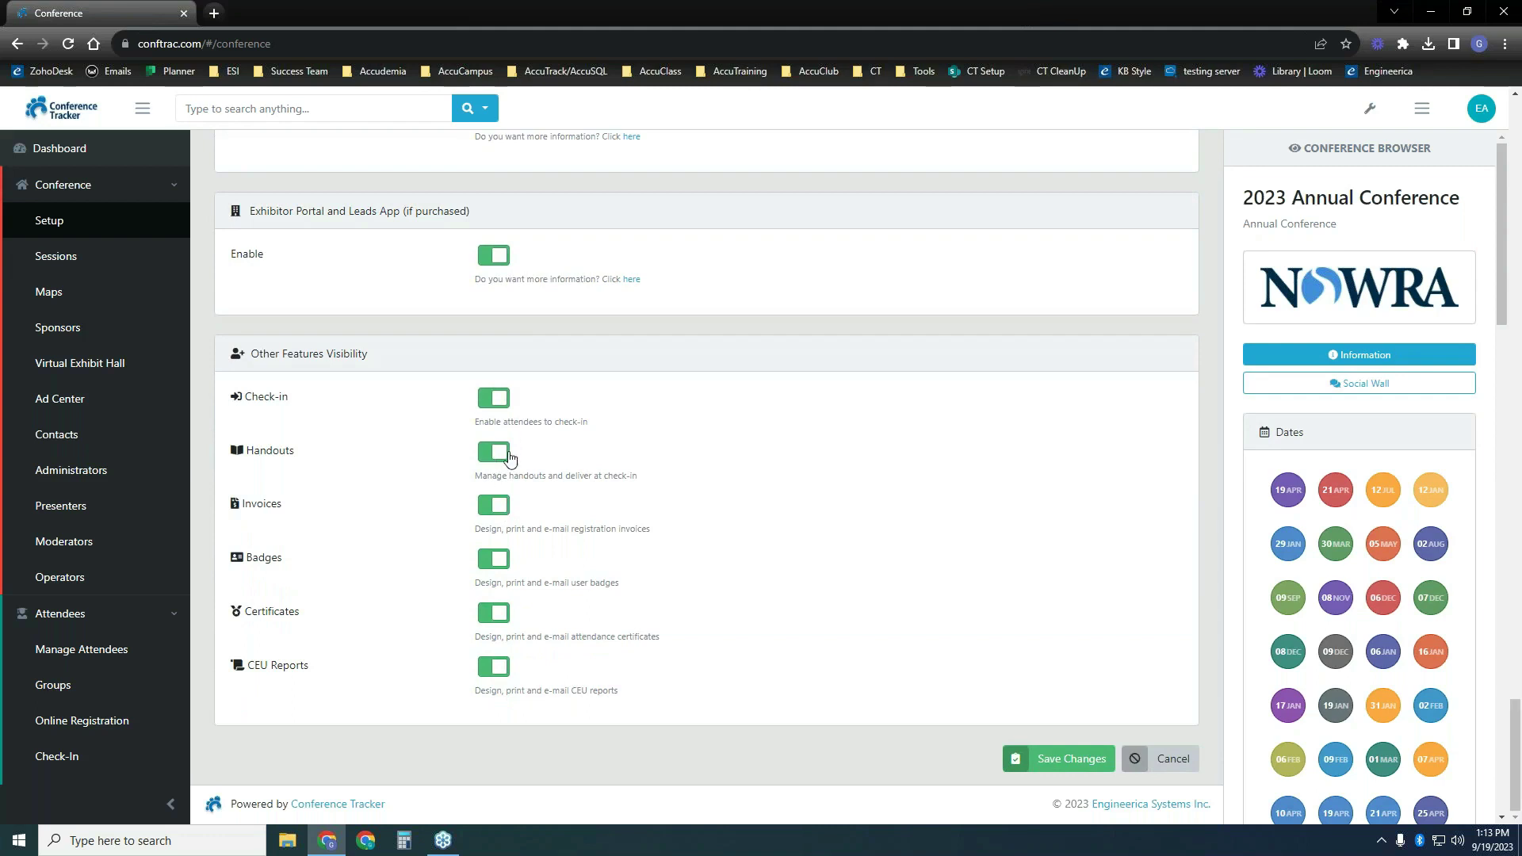
left_click_drag(301, 404, 240, 399)
left_click(1067, 761)
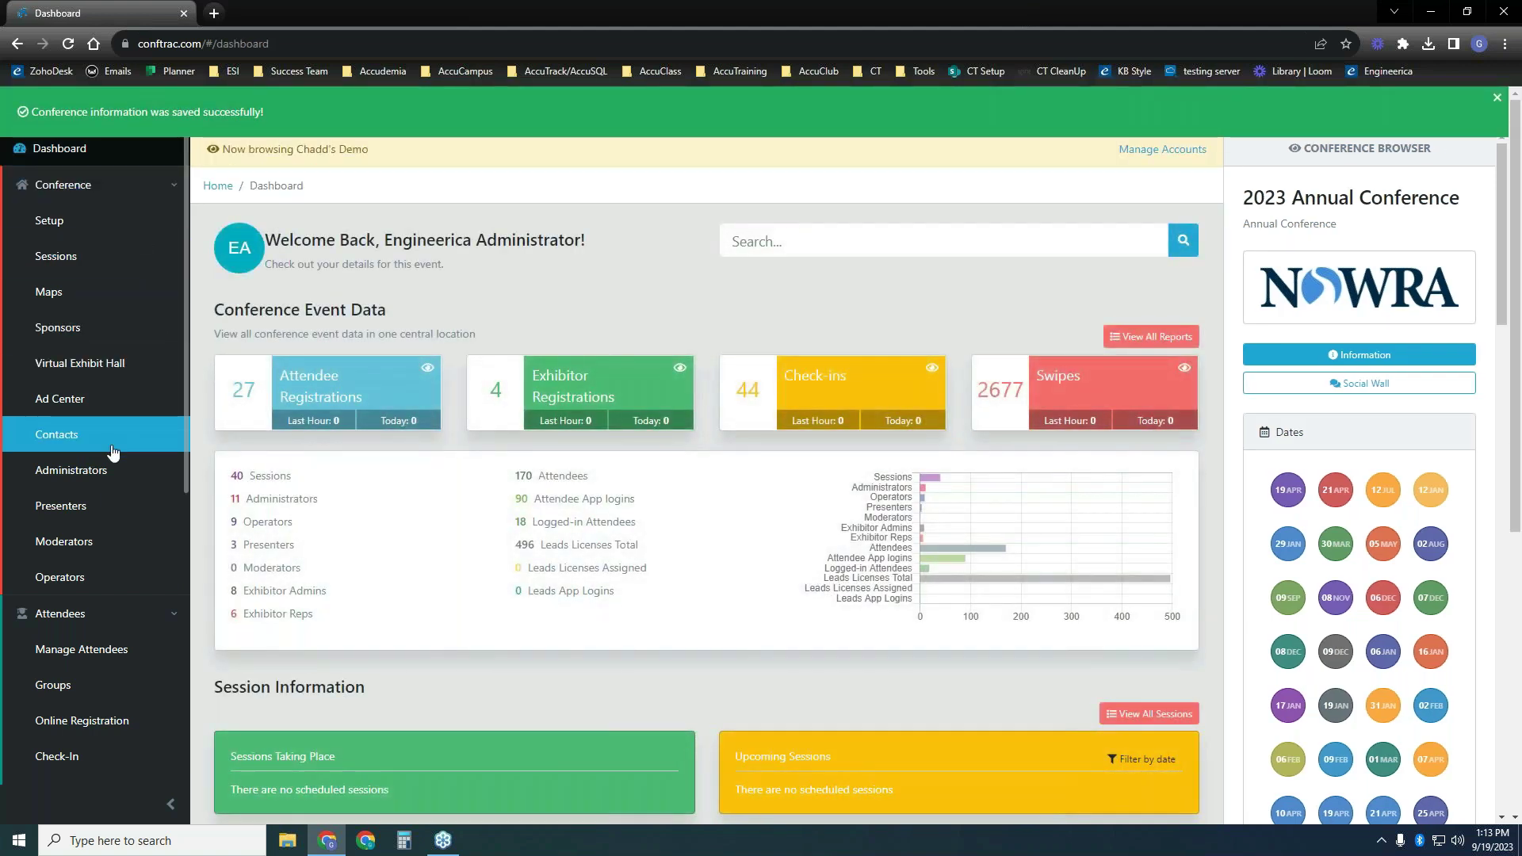
View the attendee check-in logs and open the existing attendee notification in SMS Notifications for editing.
scroll(120, 528, "down", 2)
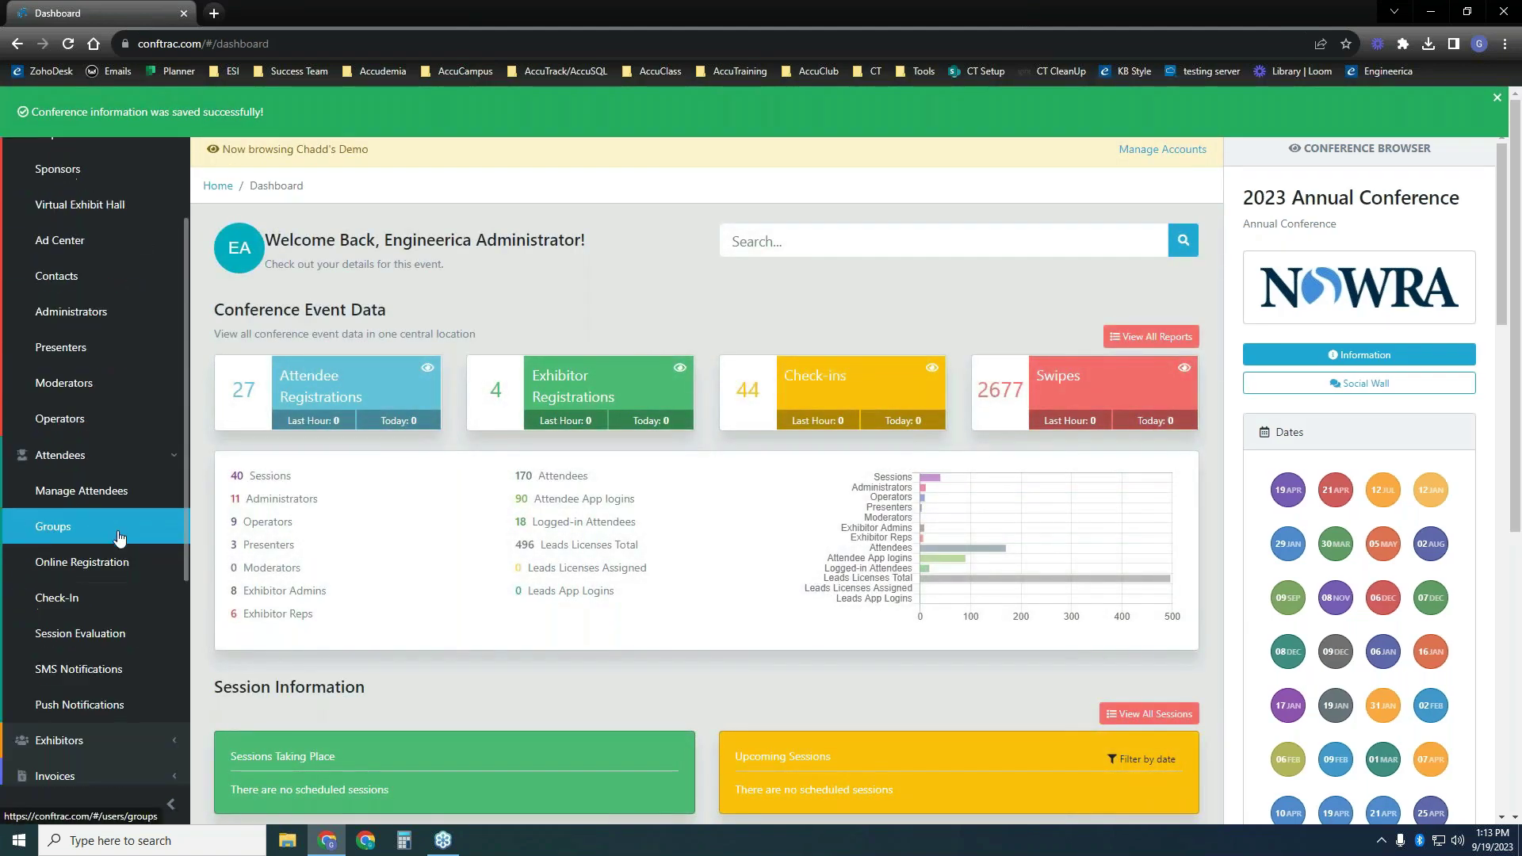
left_click(112, 605)
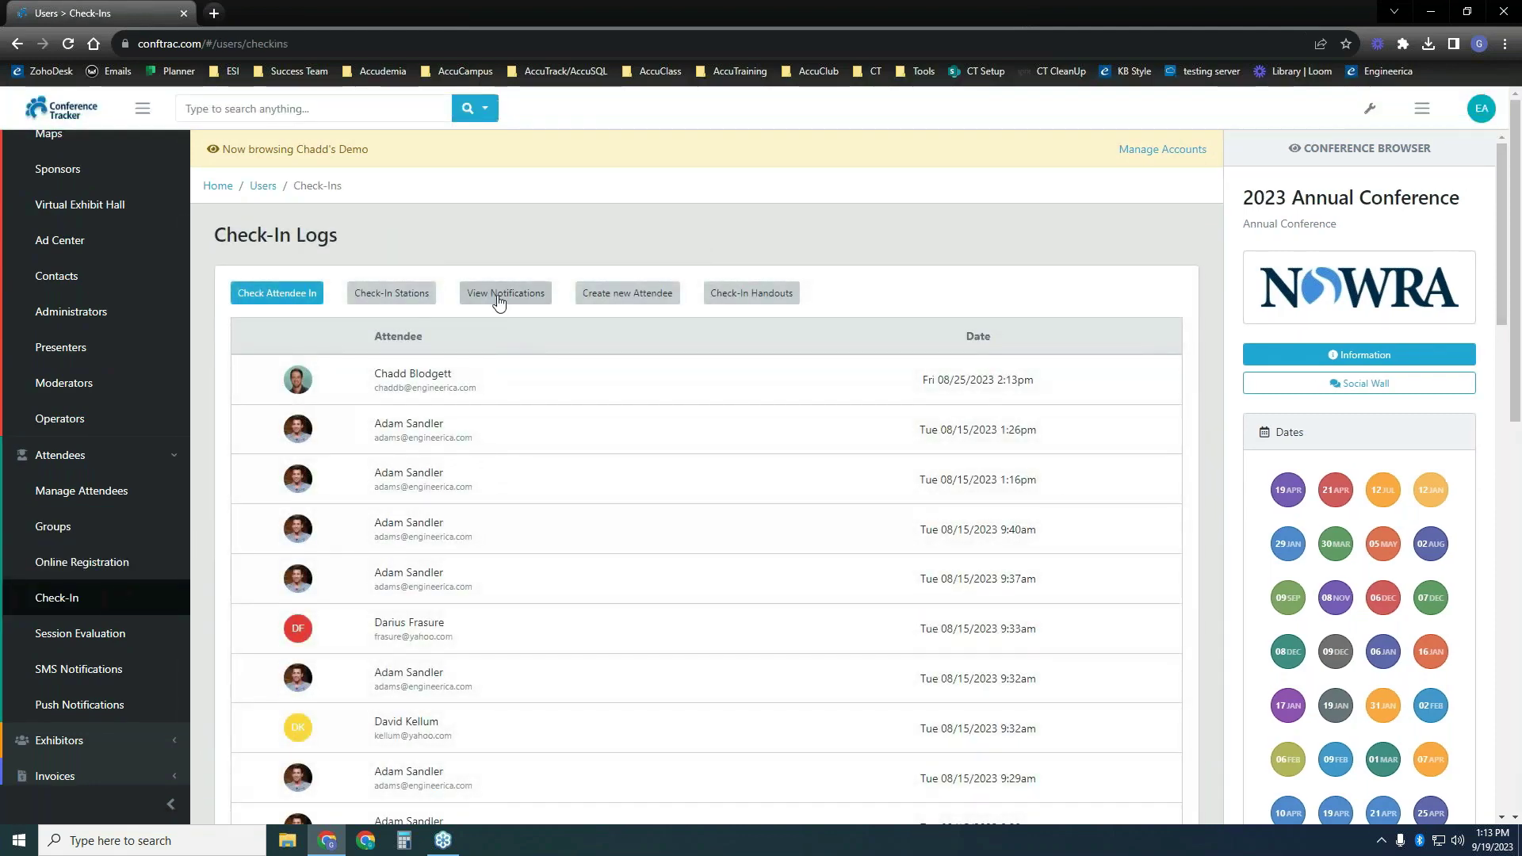
left_click(108, 671)
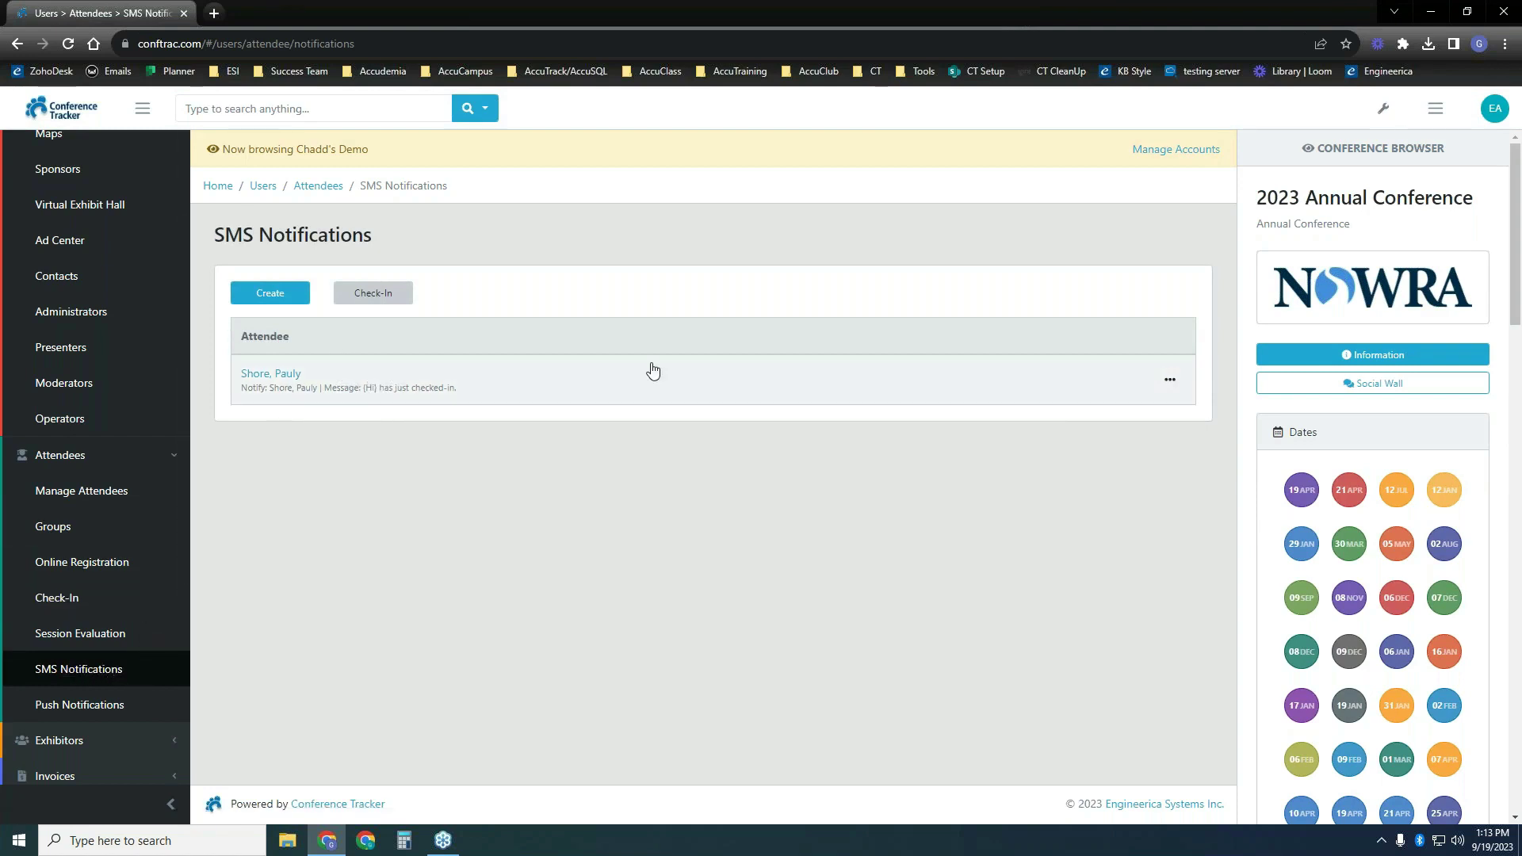
left_click(288, 376)
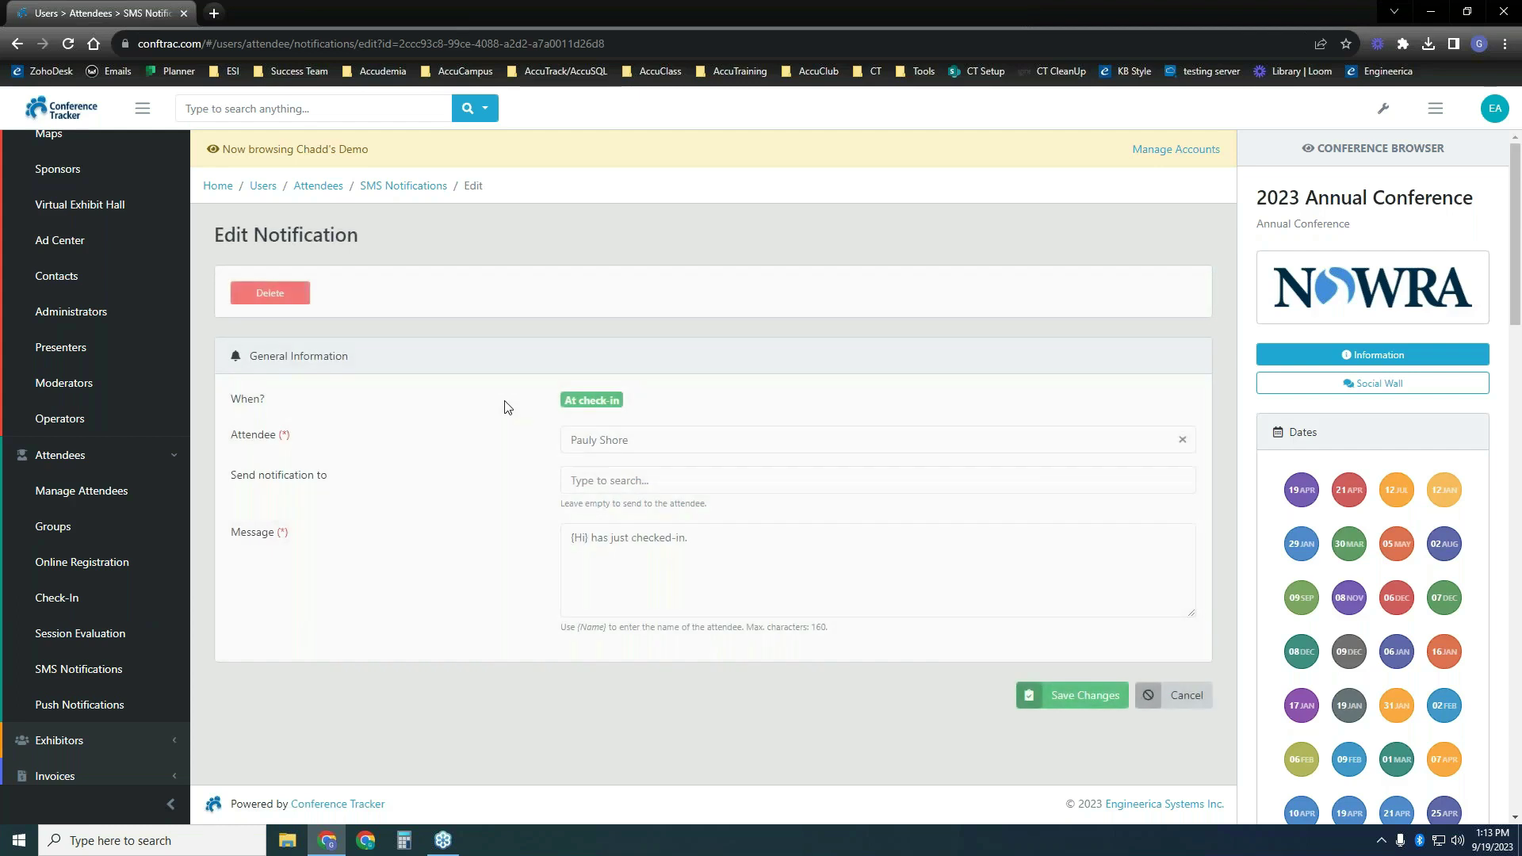
Examine the attendee, recipient and message fields of the existing check-in SMS notification and return to the SMS notifications list.
left_click(664, 441)
left_click(527, 502)
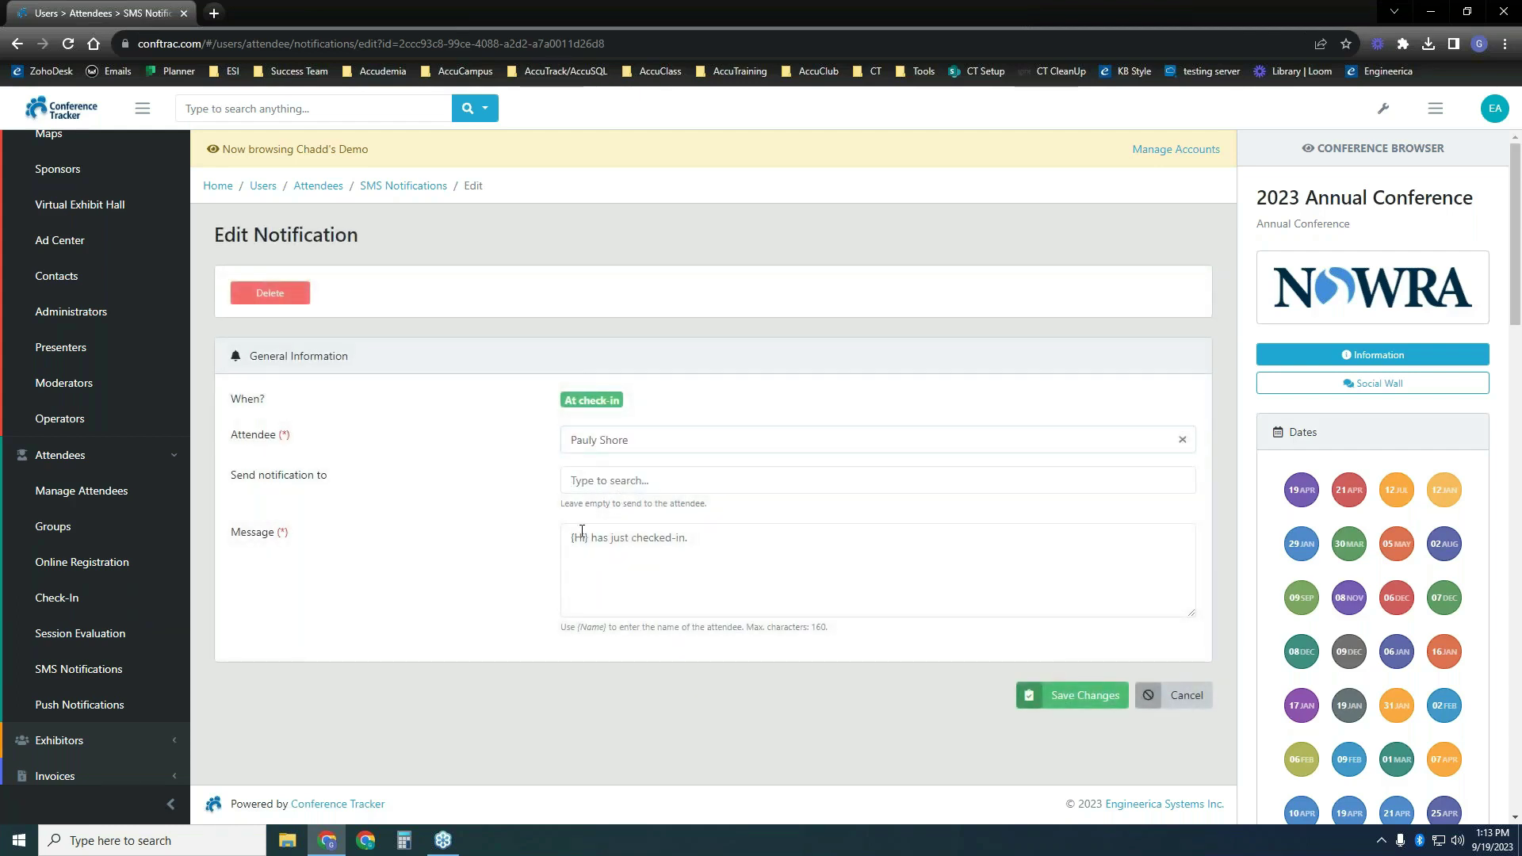
left_click_drag(575, 542, 608, 542)
left_click(665, 539)
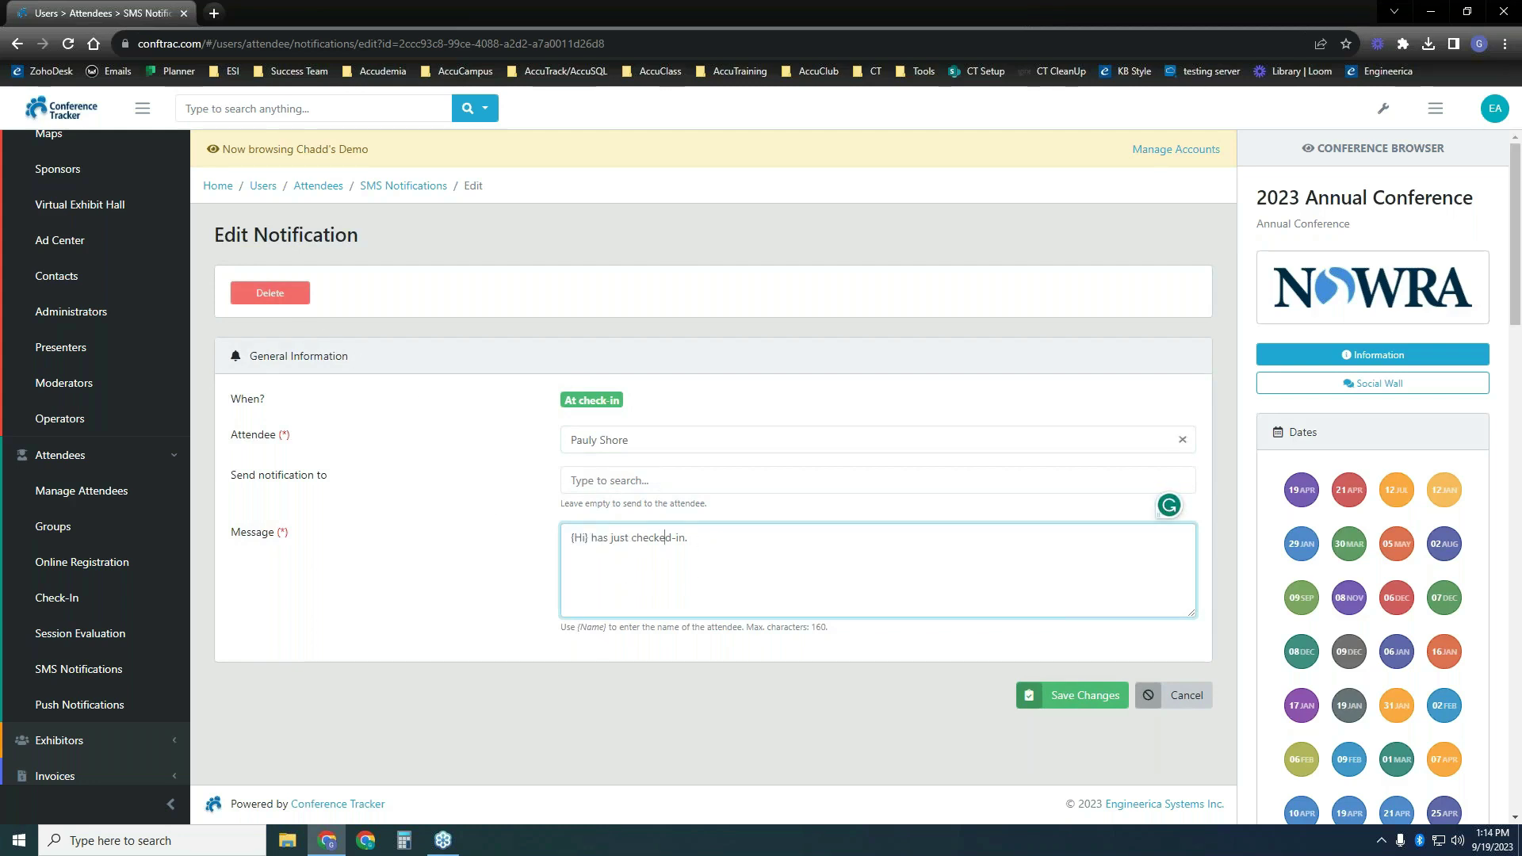
left_click(395, 187)
Start a new check-in SMS notification, choose the second attendee in the list, and return to the SMS notifications list without saving.
left_click(291, 295)
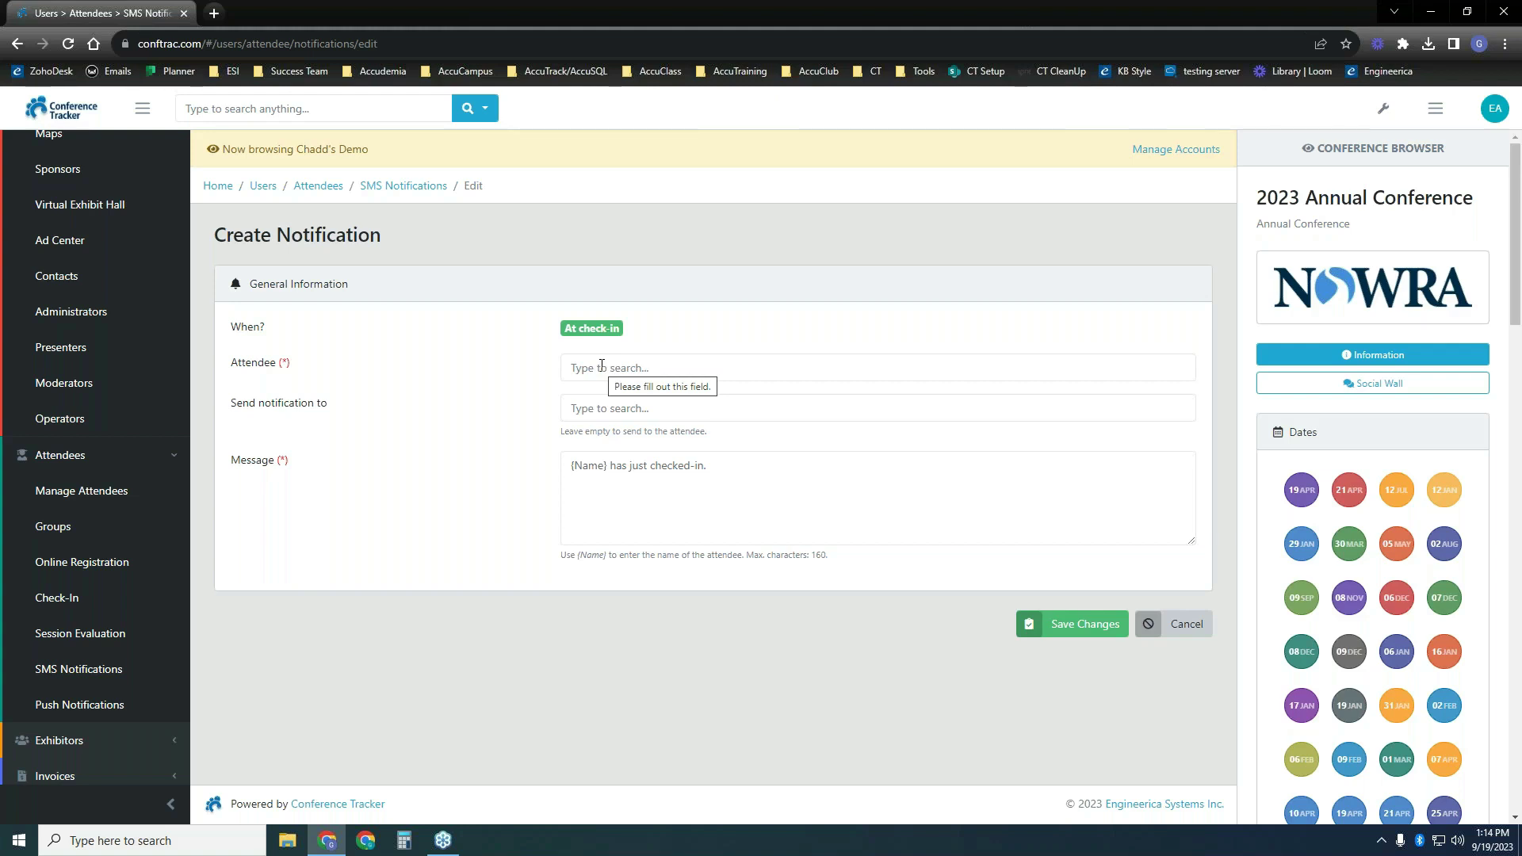
left_click(602, 367)
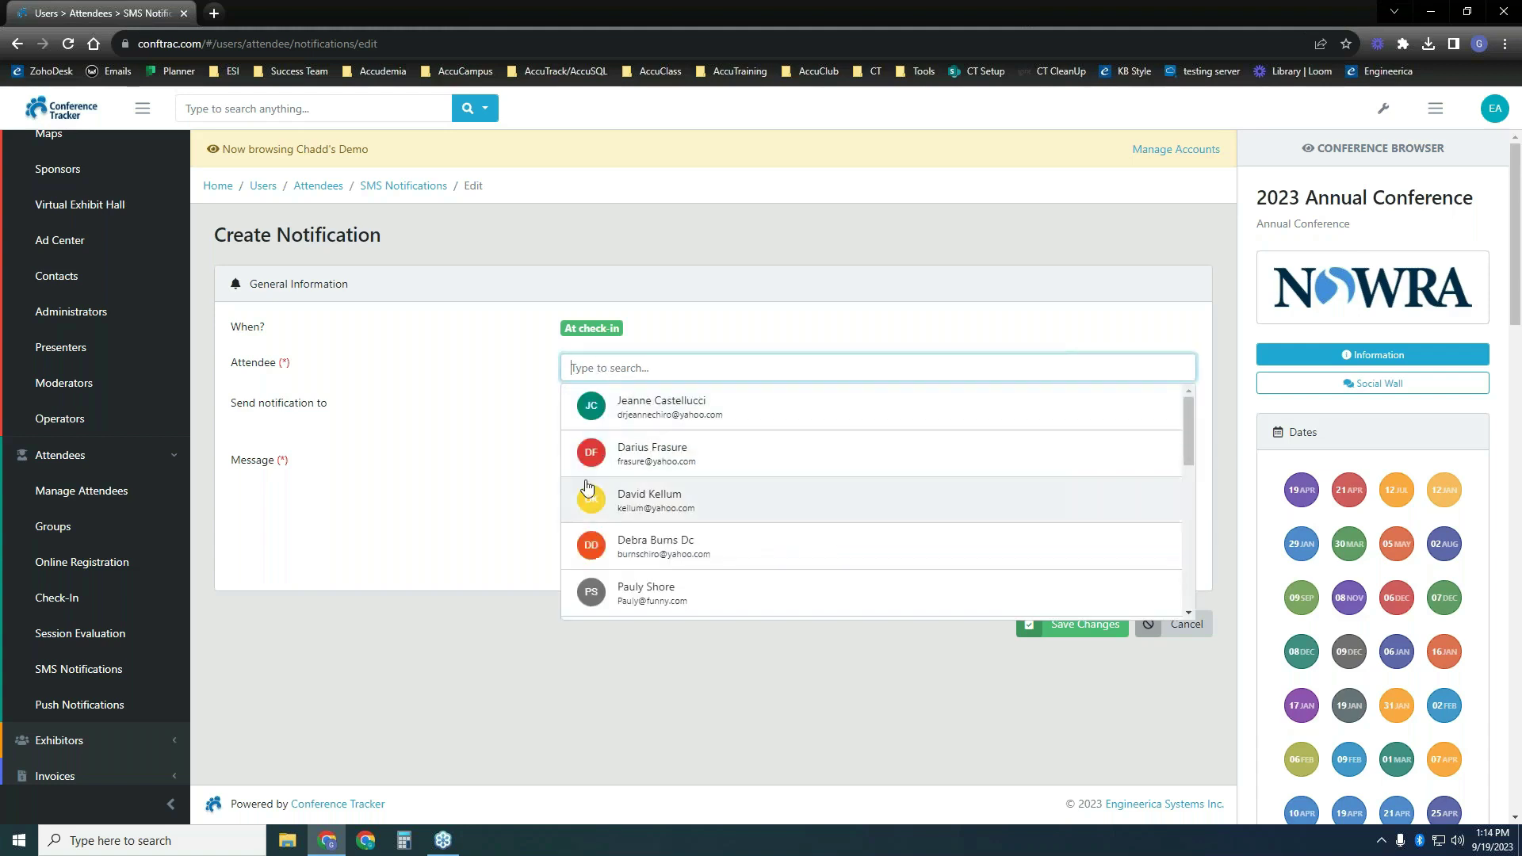
left_click(619, 457)
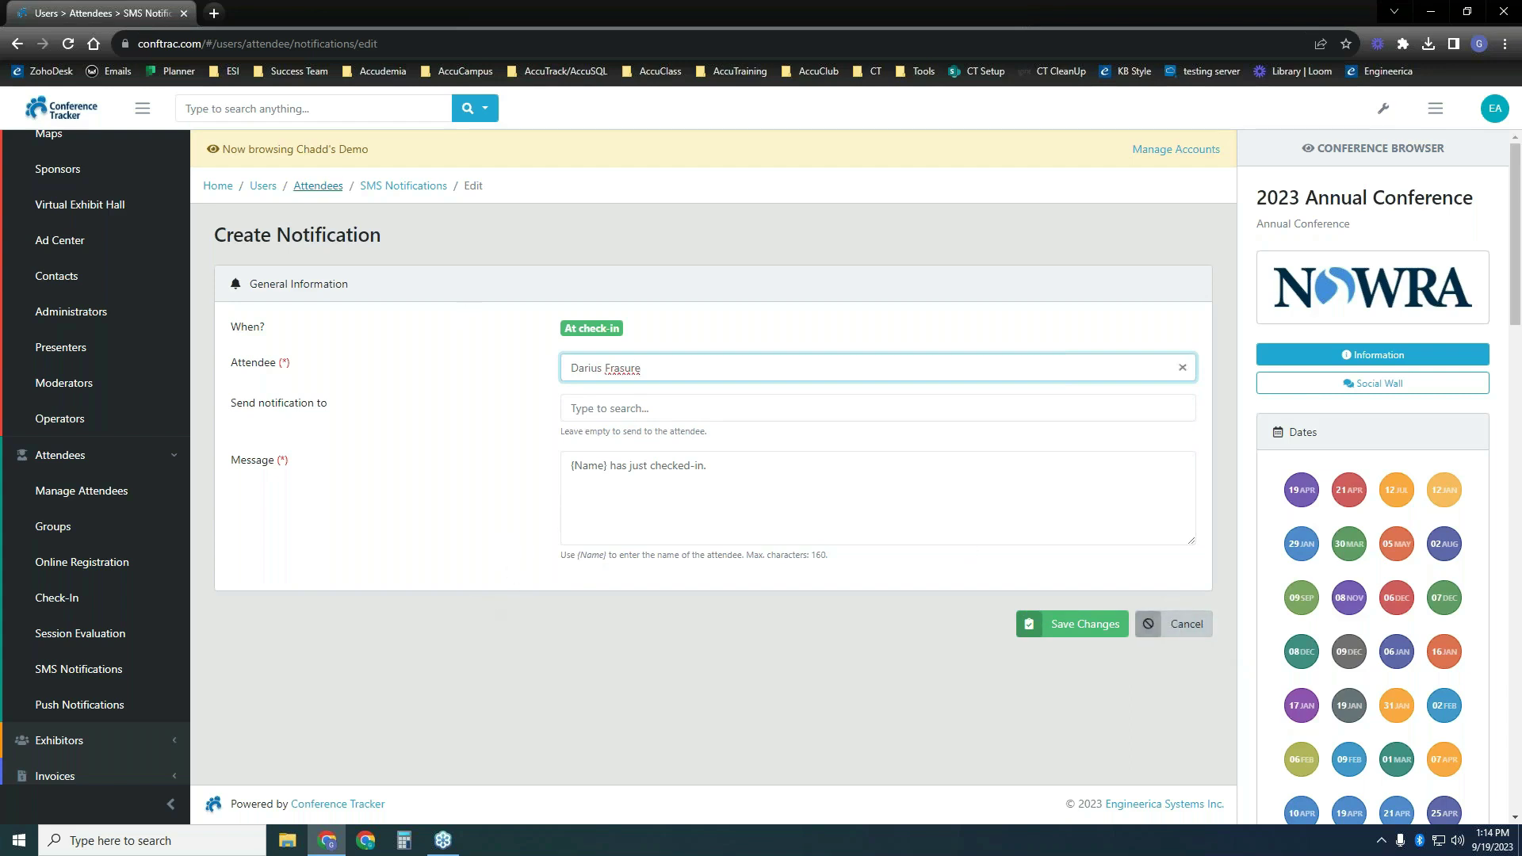
left_click(405, 187)
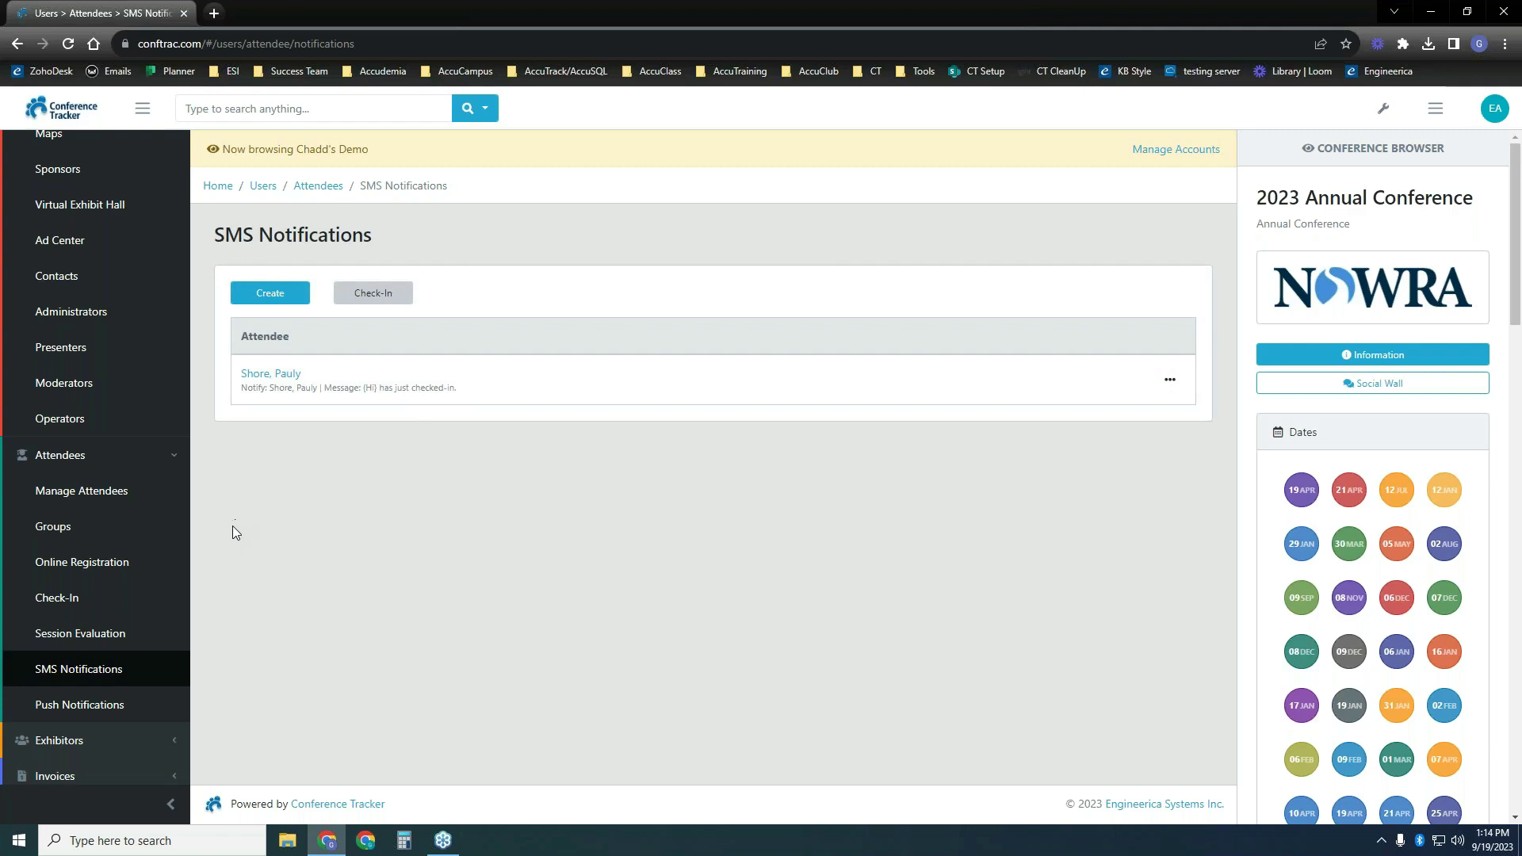
Open Email Broadcast under Attendance and set the recipients to "Those who attended to a specific session".
left_click(148, 460)
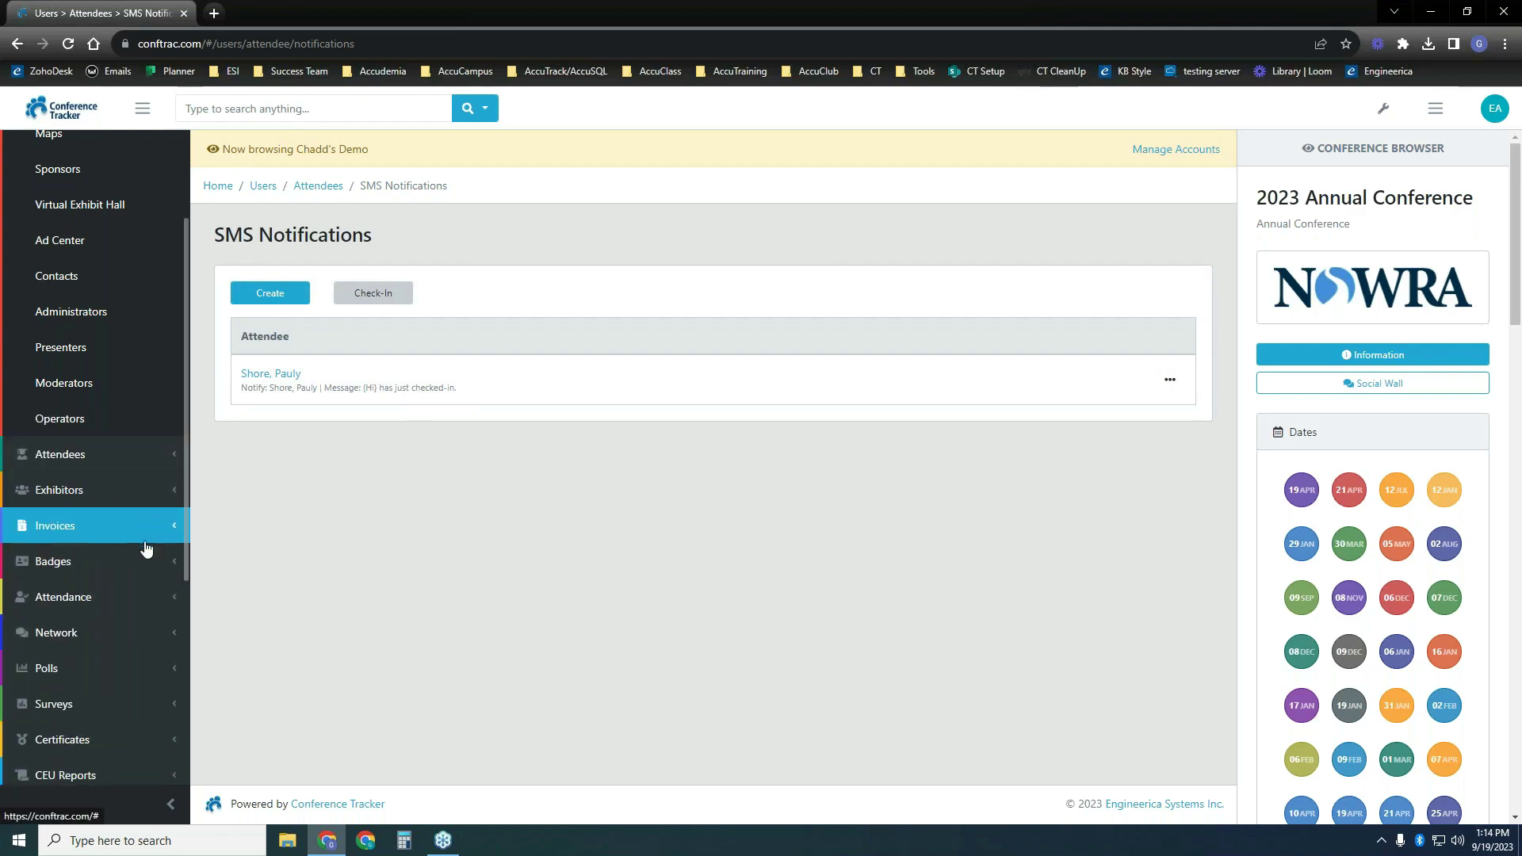
left_click(154, 600)
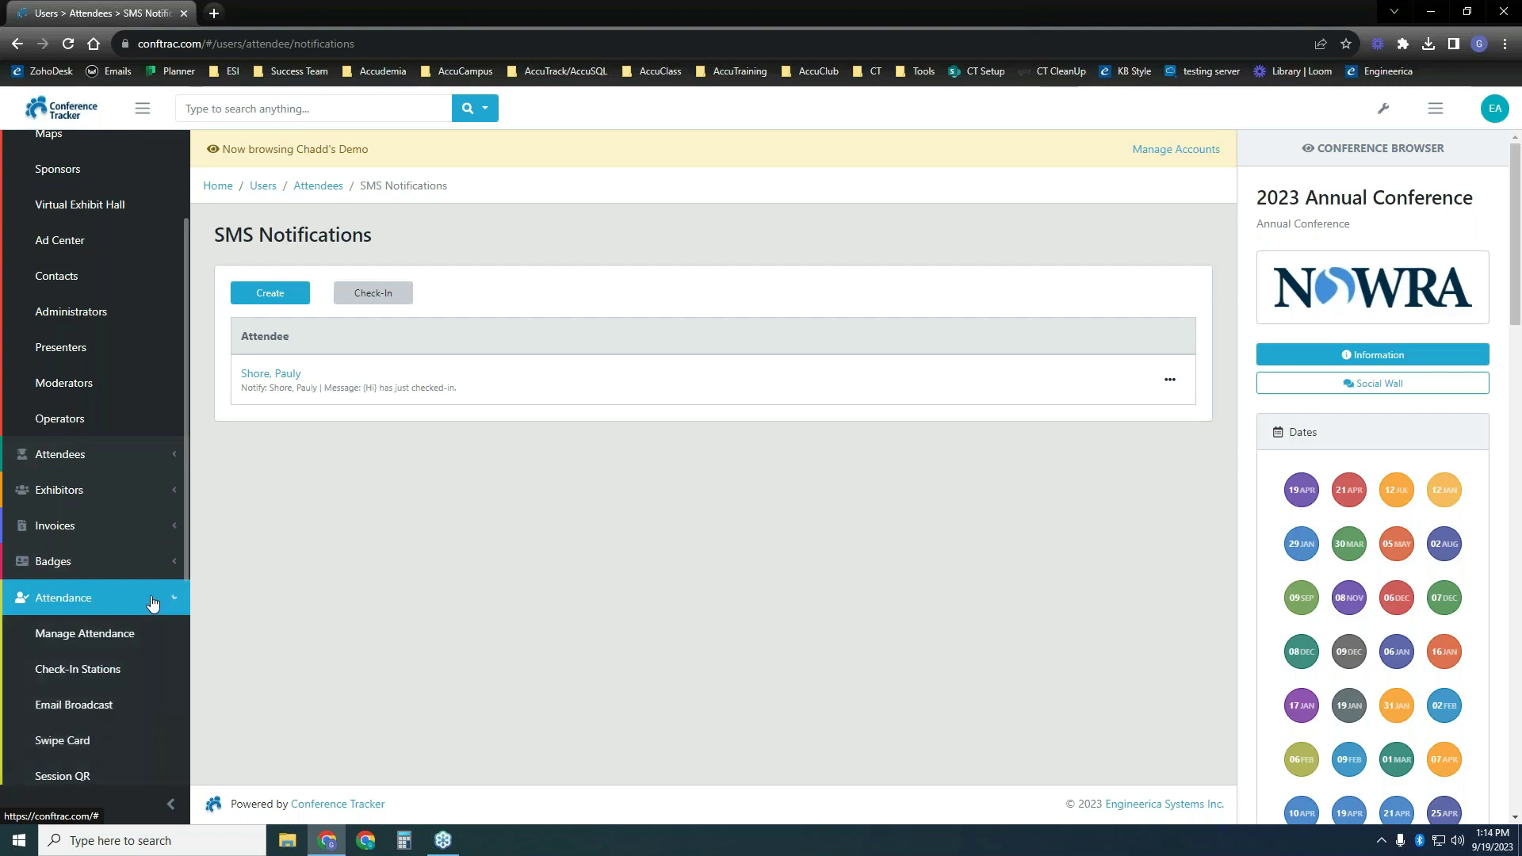
left_click(135, 699)
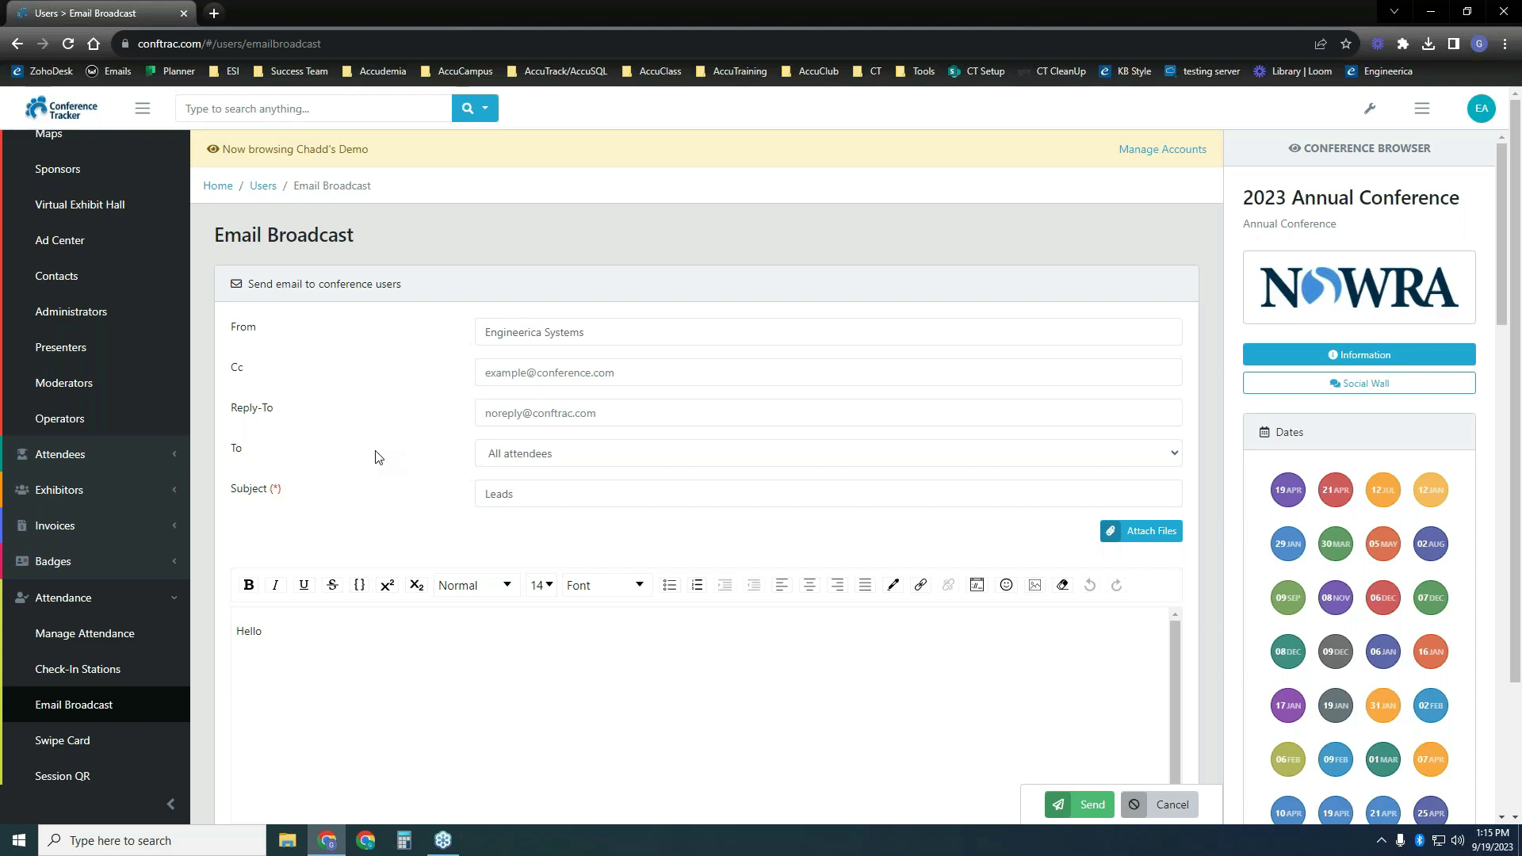
left_click(546, 454)
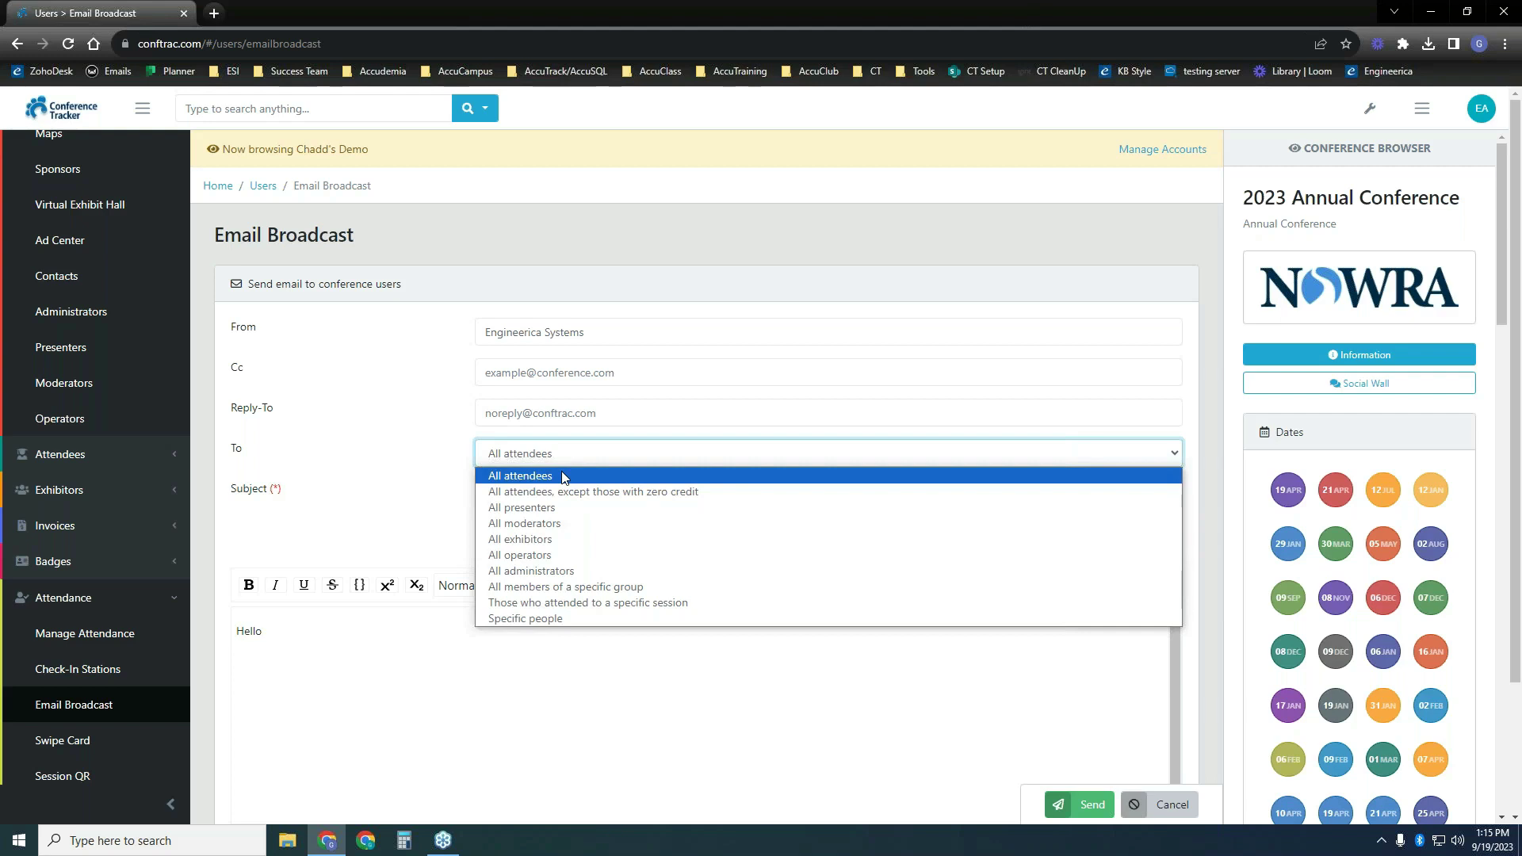
left_click(652, 610)
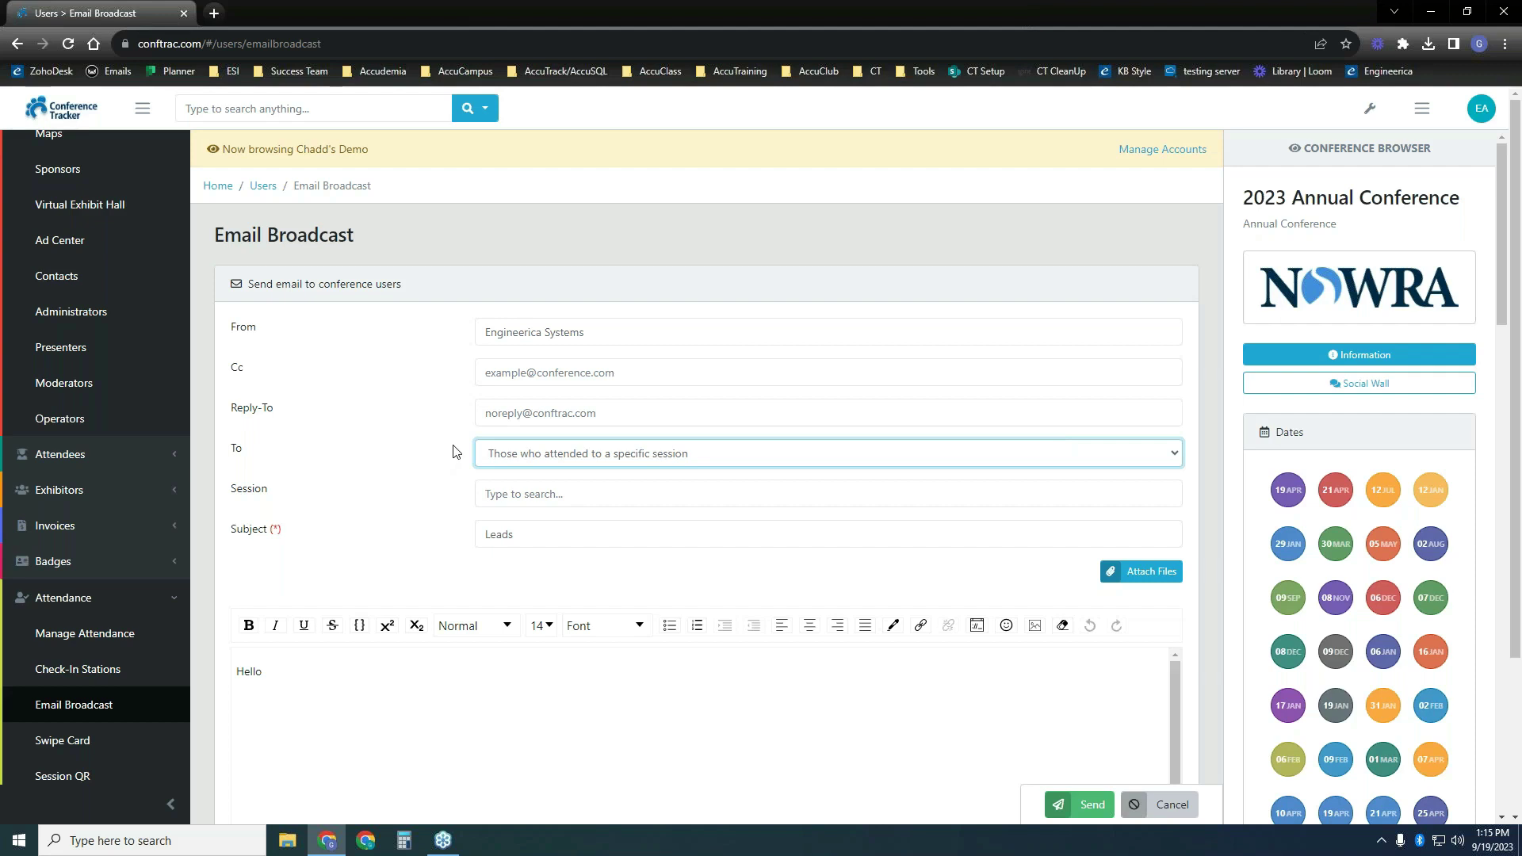
scroll(468, 444, "down", 1)
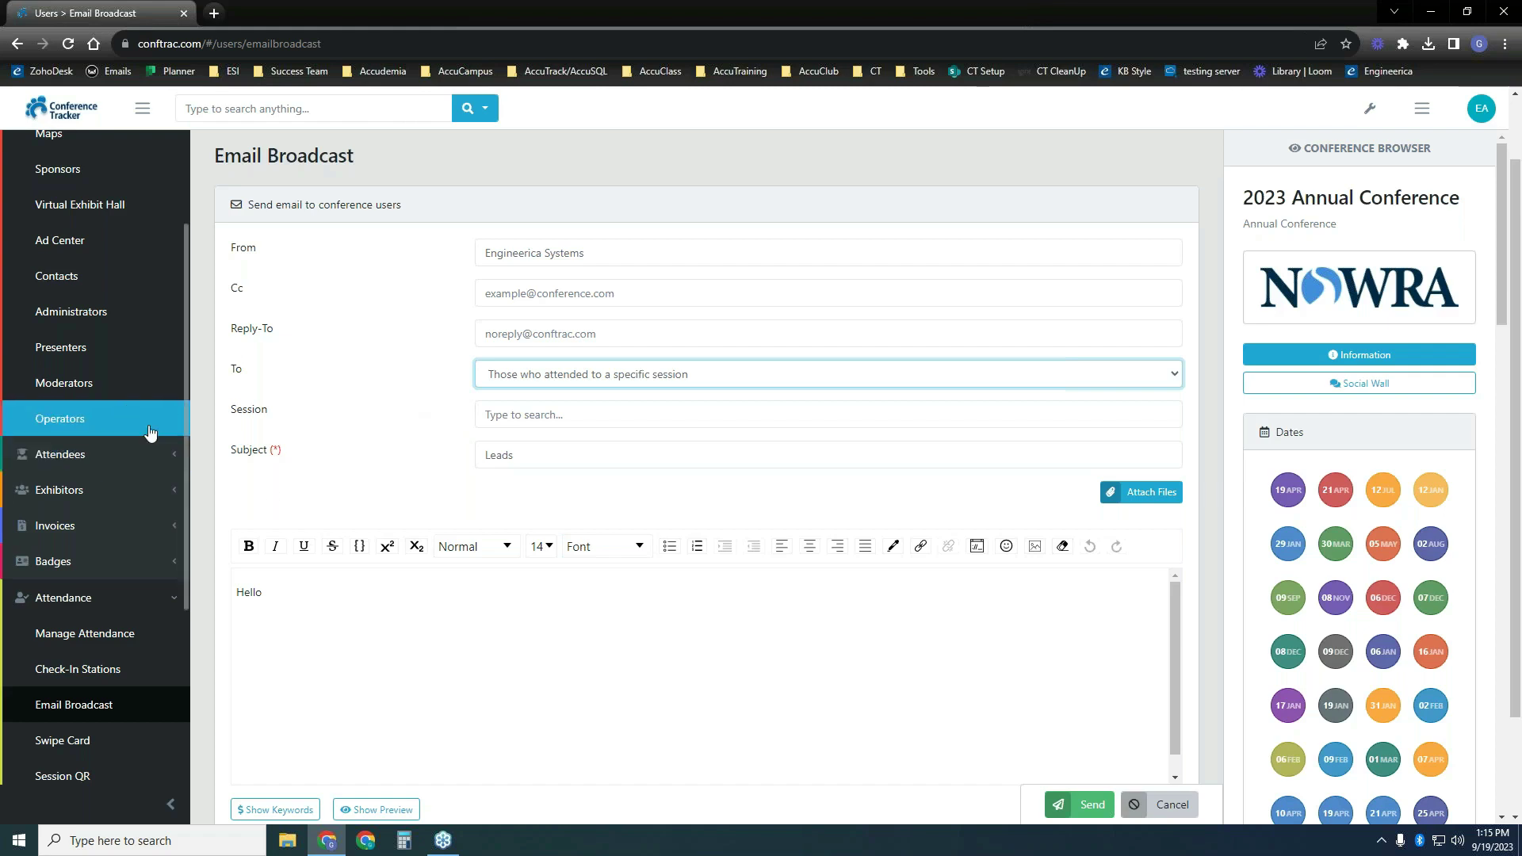
Start a new push notification for attendees and go to its Follow Twitter Account field.
left_click_drag(184, 520, 189, 359)
left_click(136, 610)
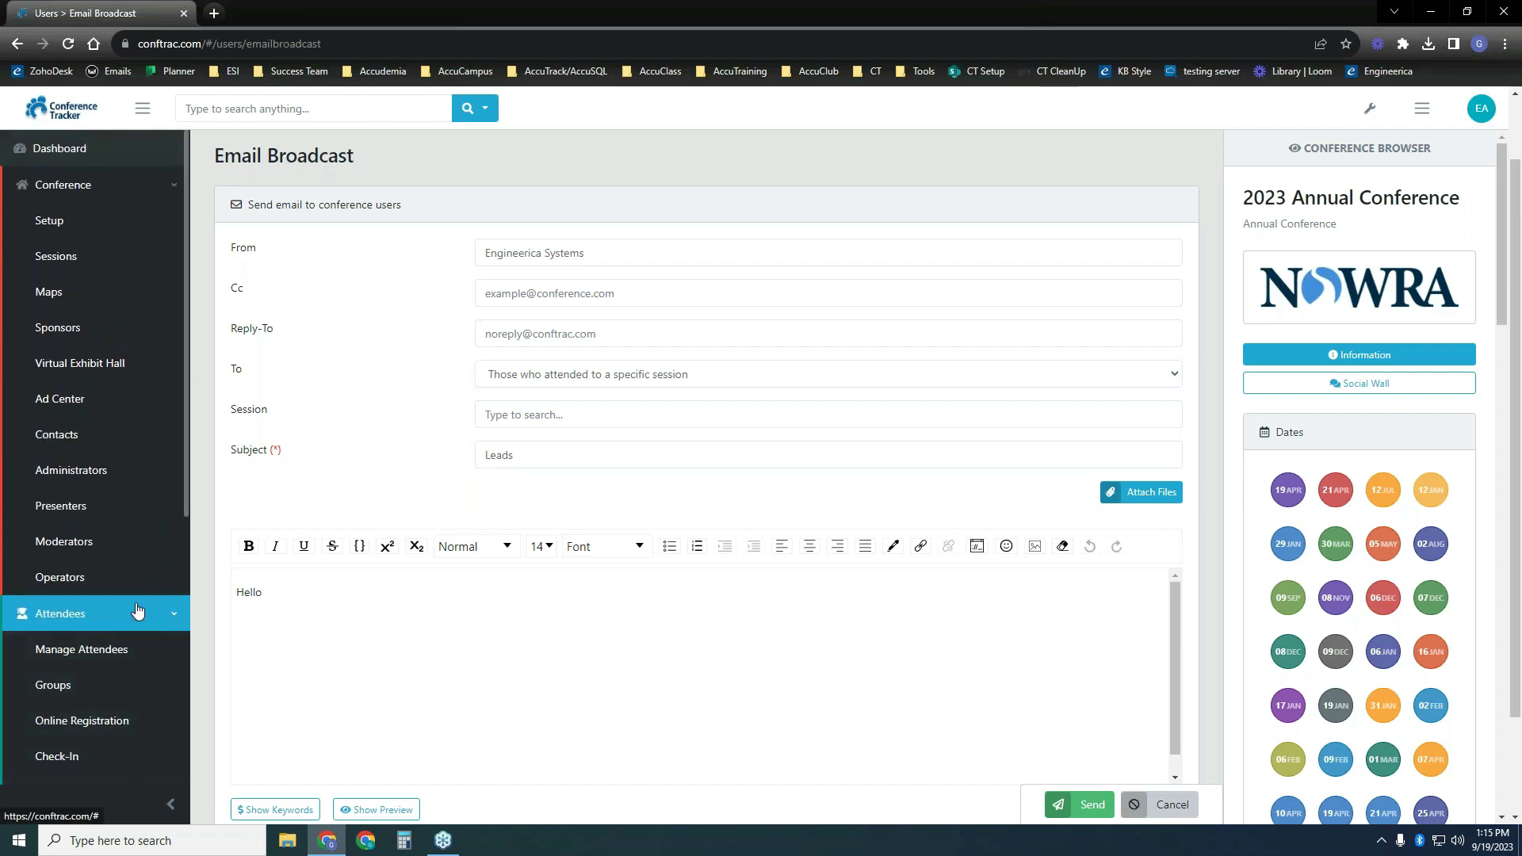
left_click(118, 185)
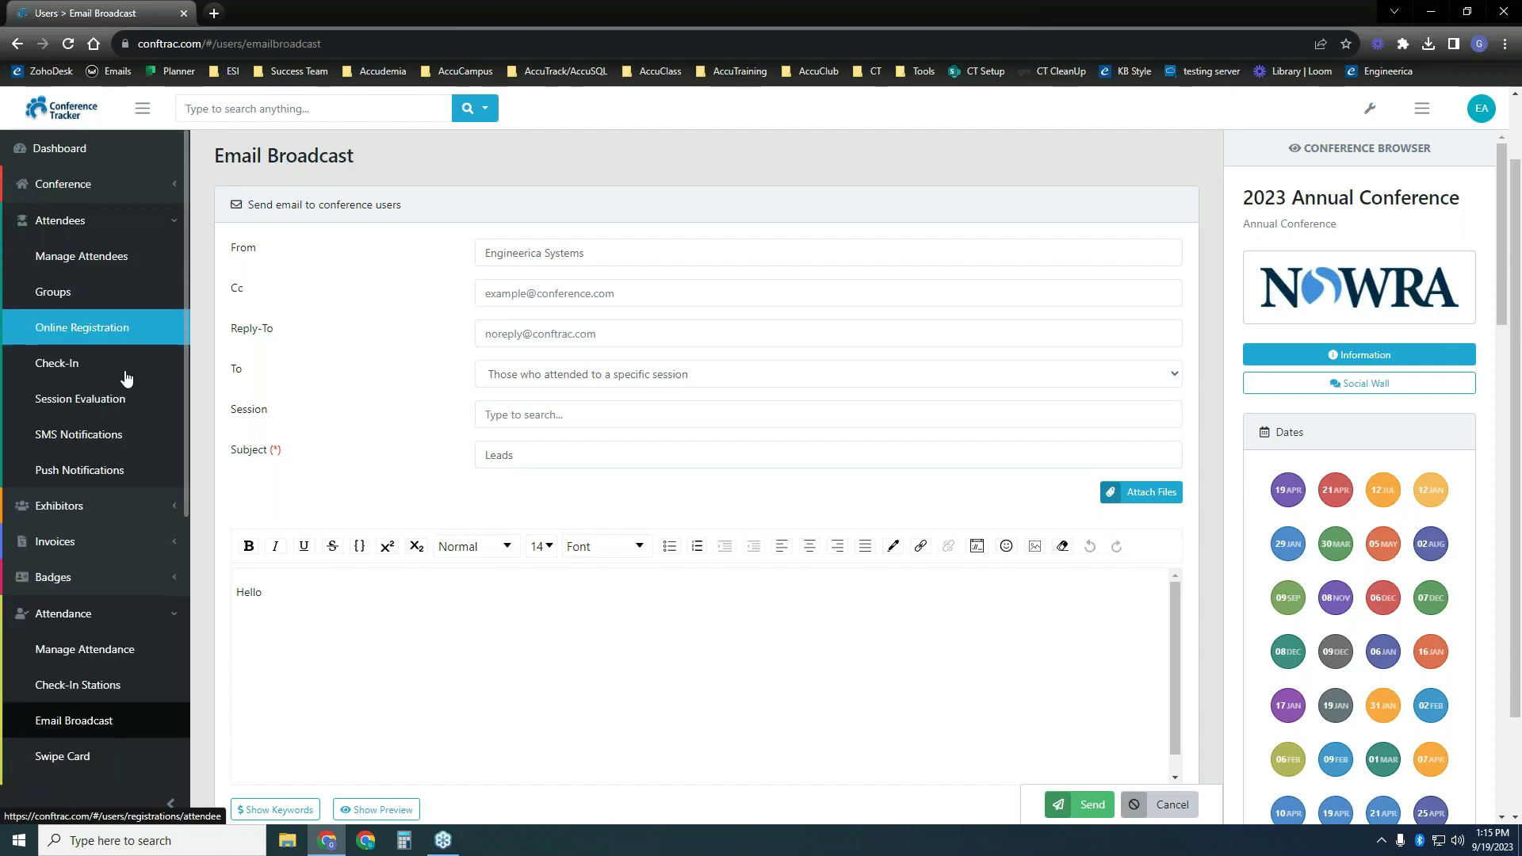
left_click(103, 474)
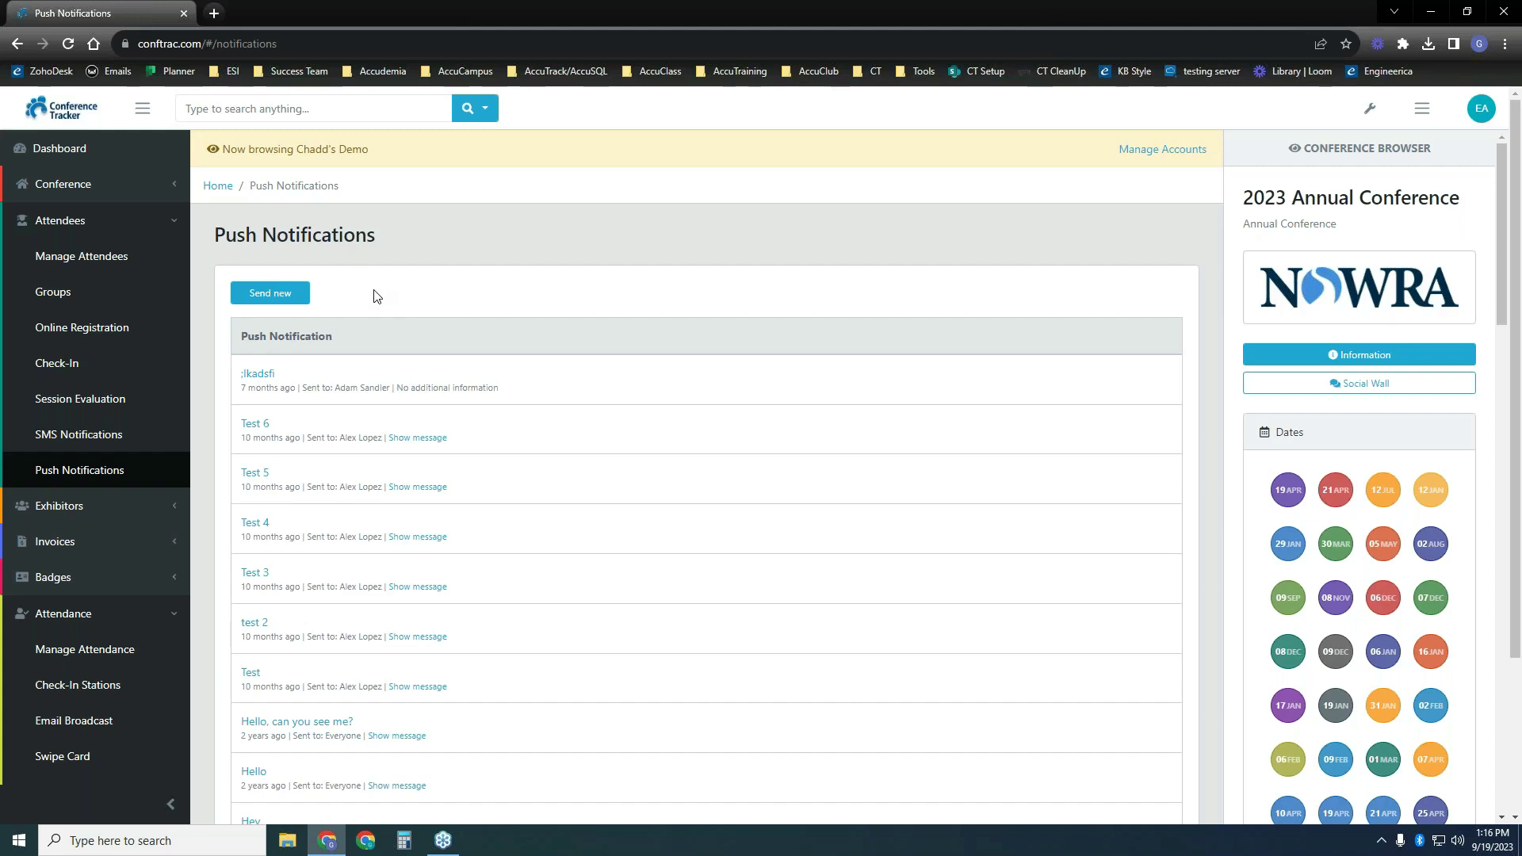
left_click(266, 294)
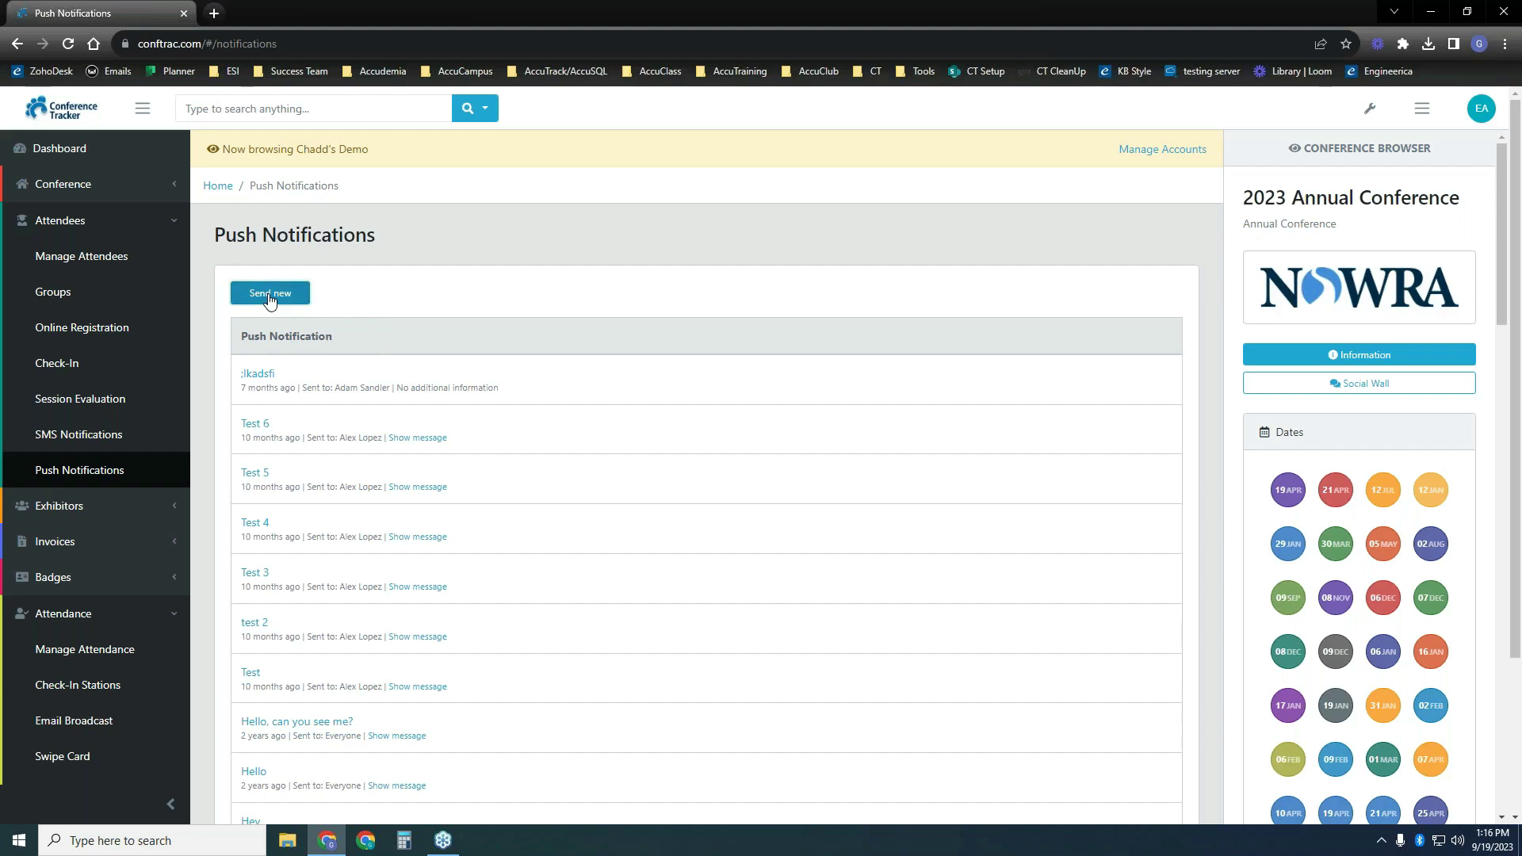
left_click(1070, 437)
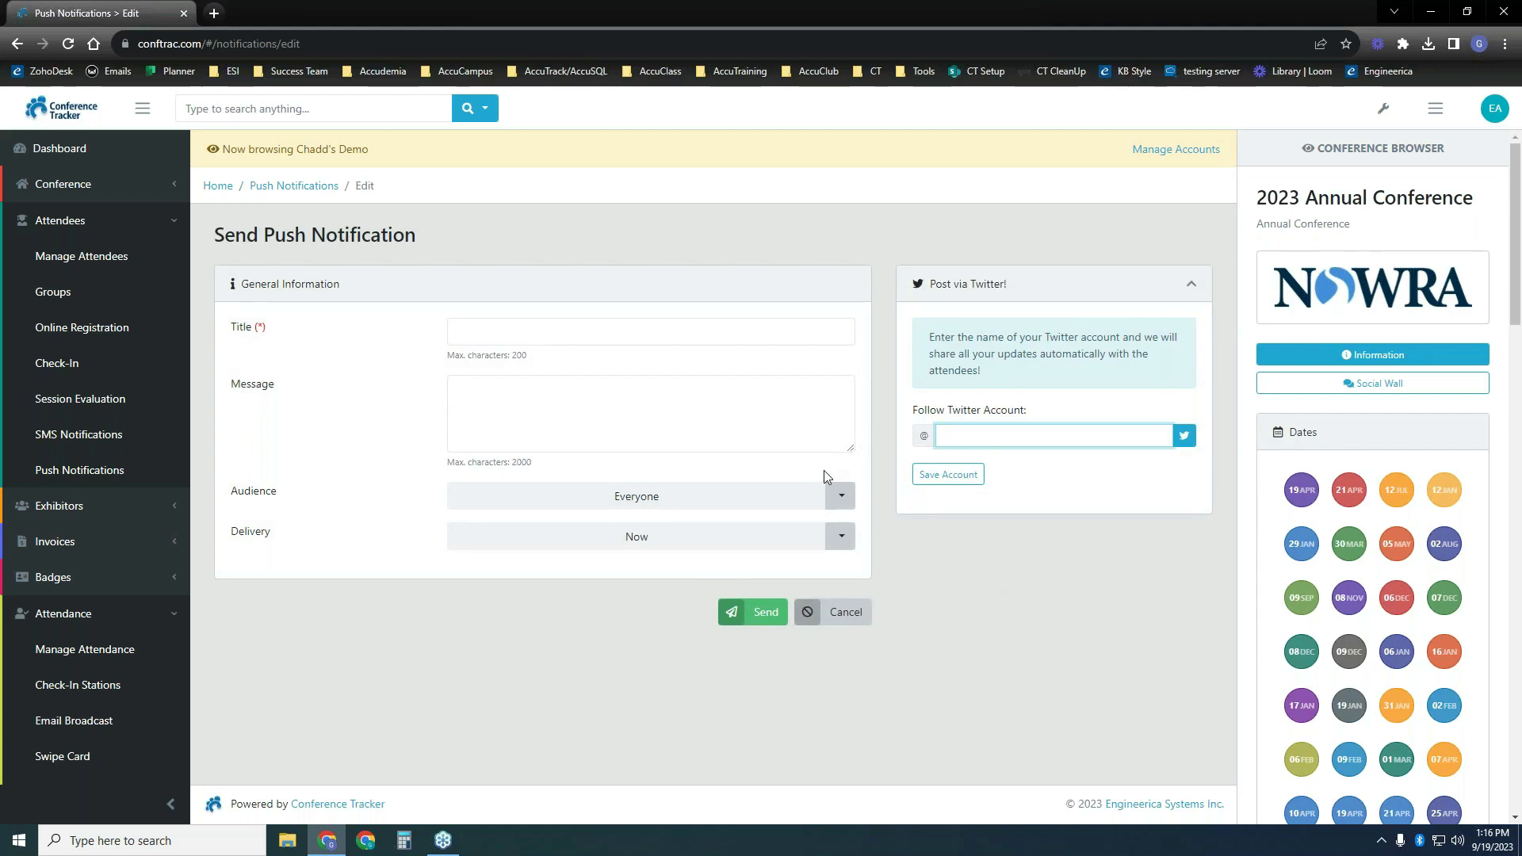
Set the push notification's audience to Specific attendee and its delivery to Scheduled date & time.
left_click(797, 495)
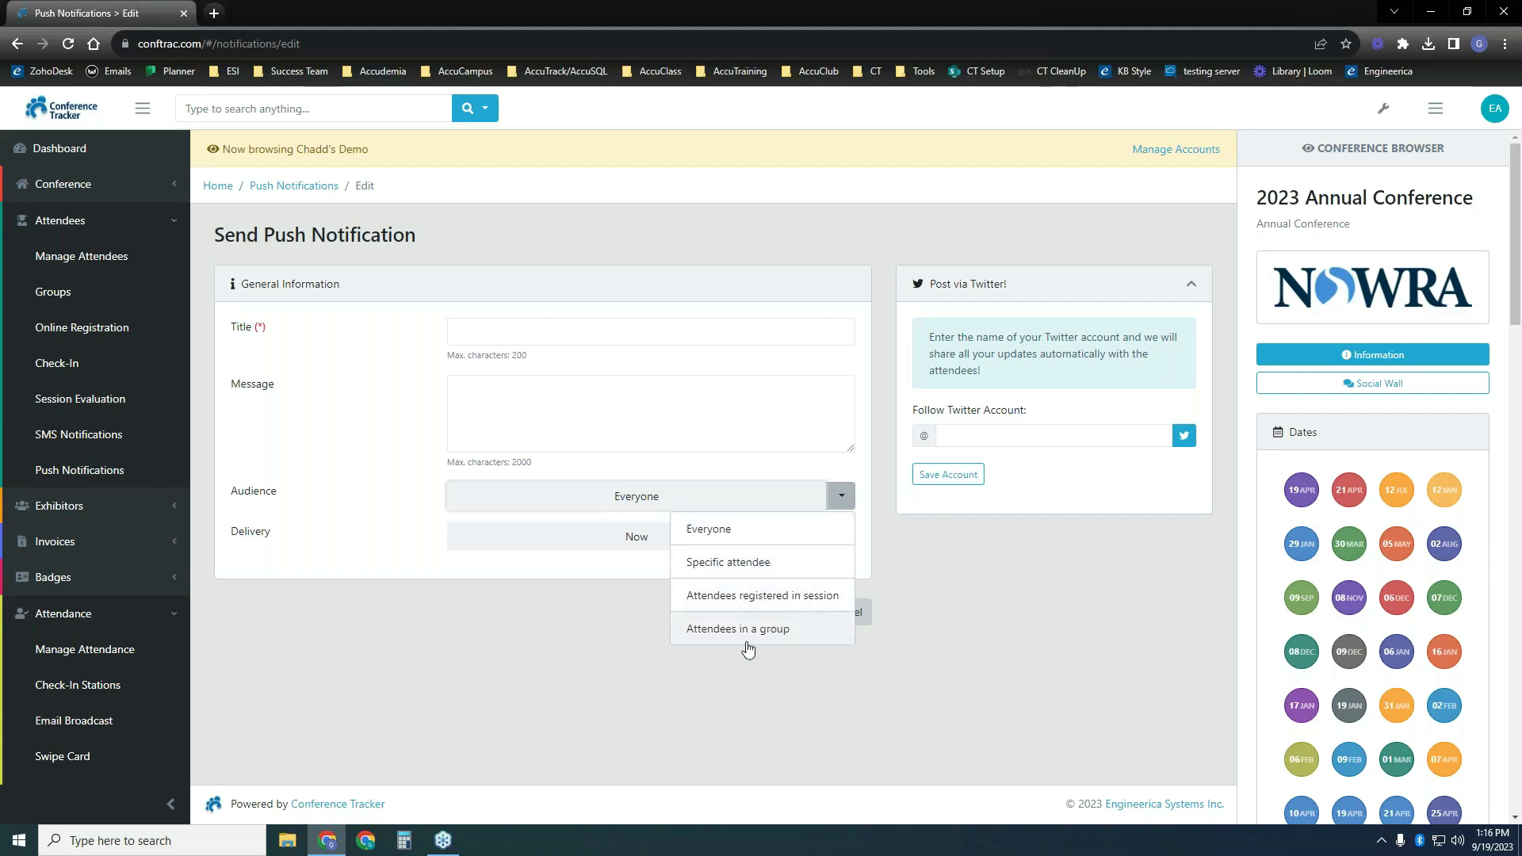
left_click(789, 569)
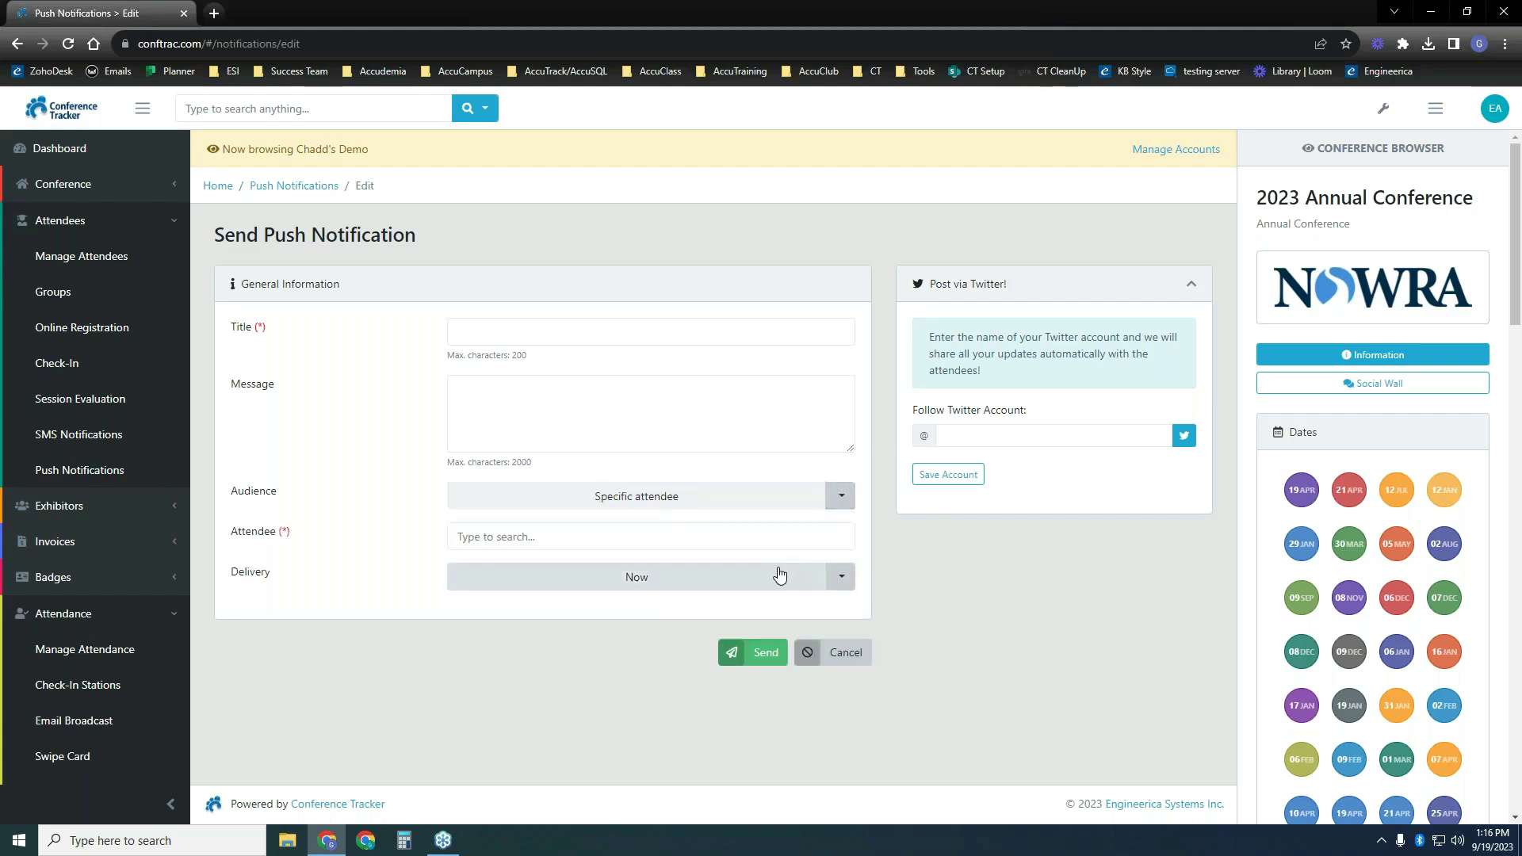
left_click(753, 491)
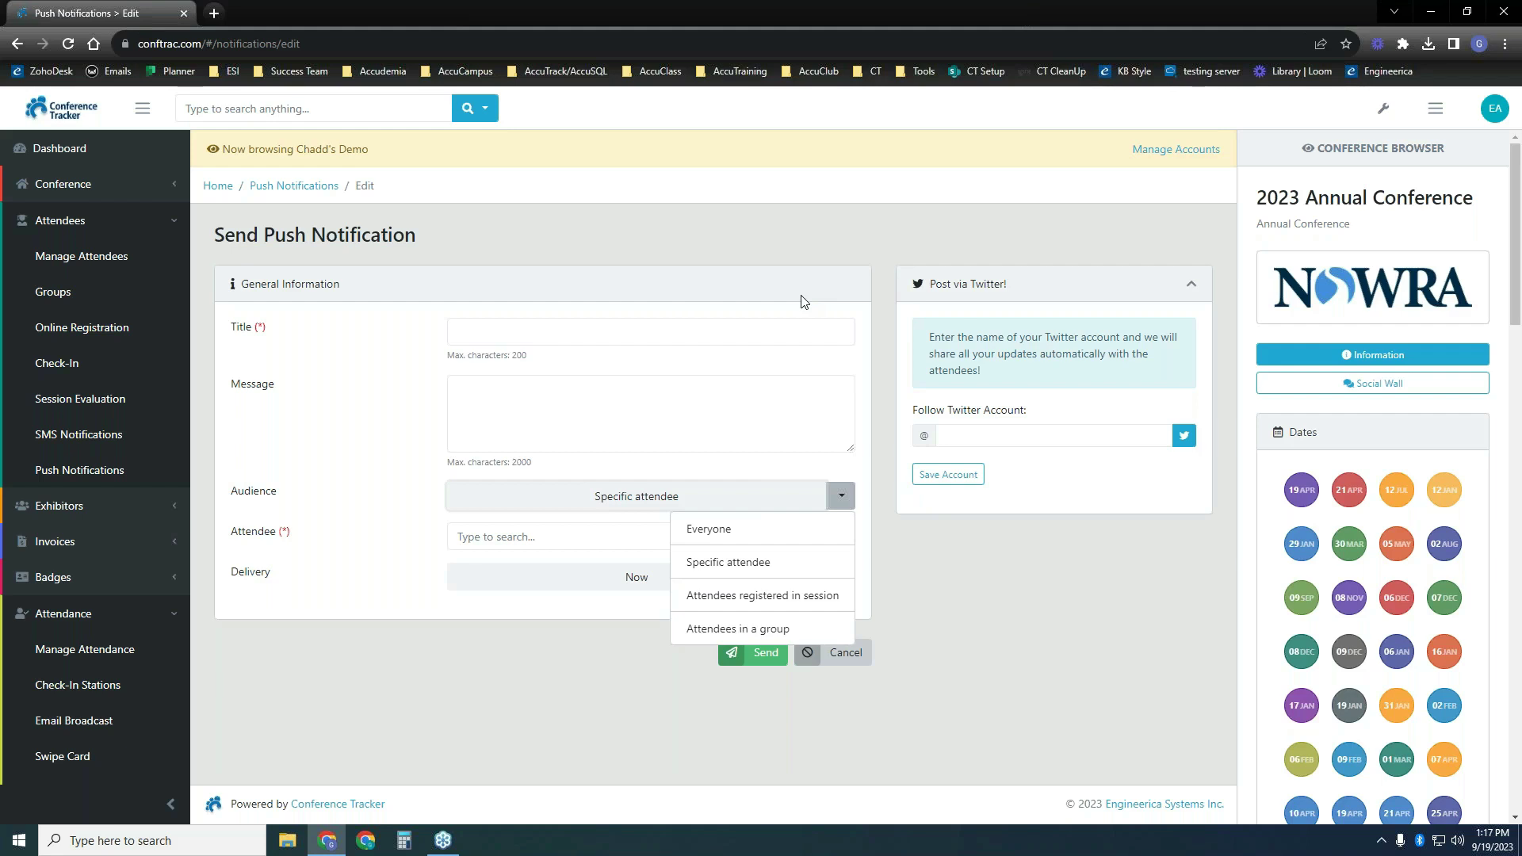
left_click(313, 547)
left_click(625, 588)
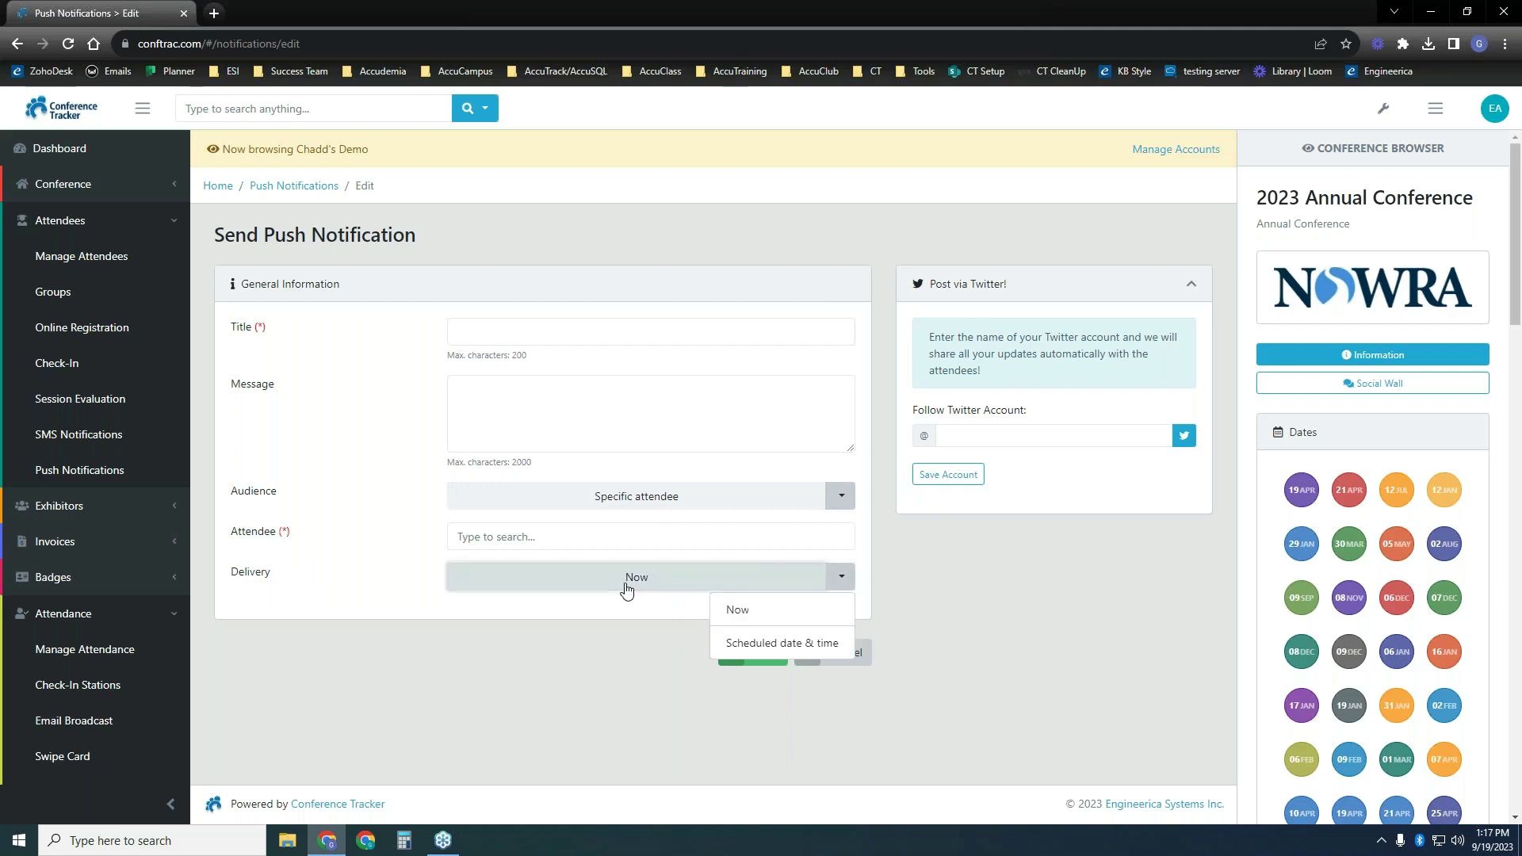
left_click(817, 639)
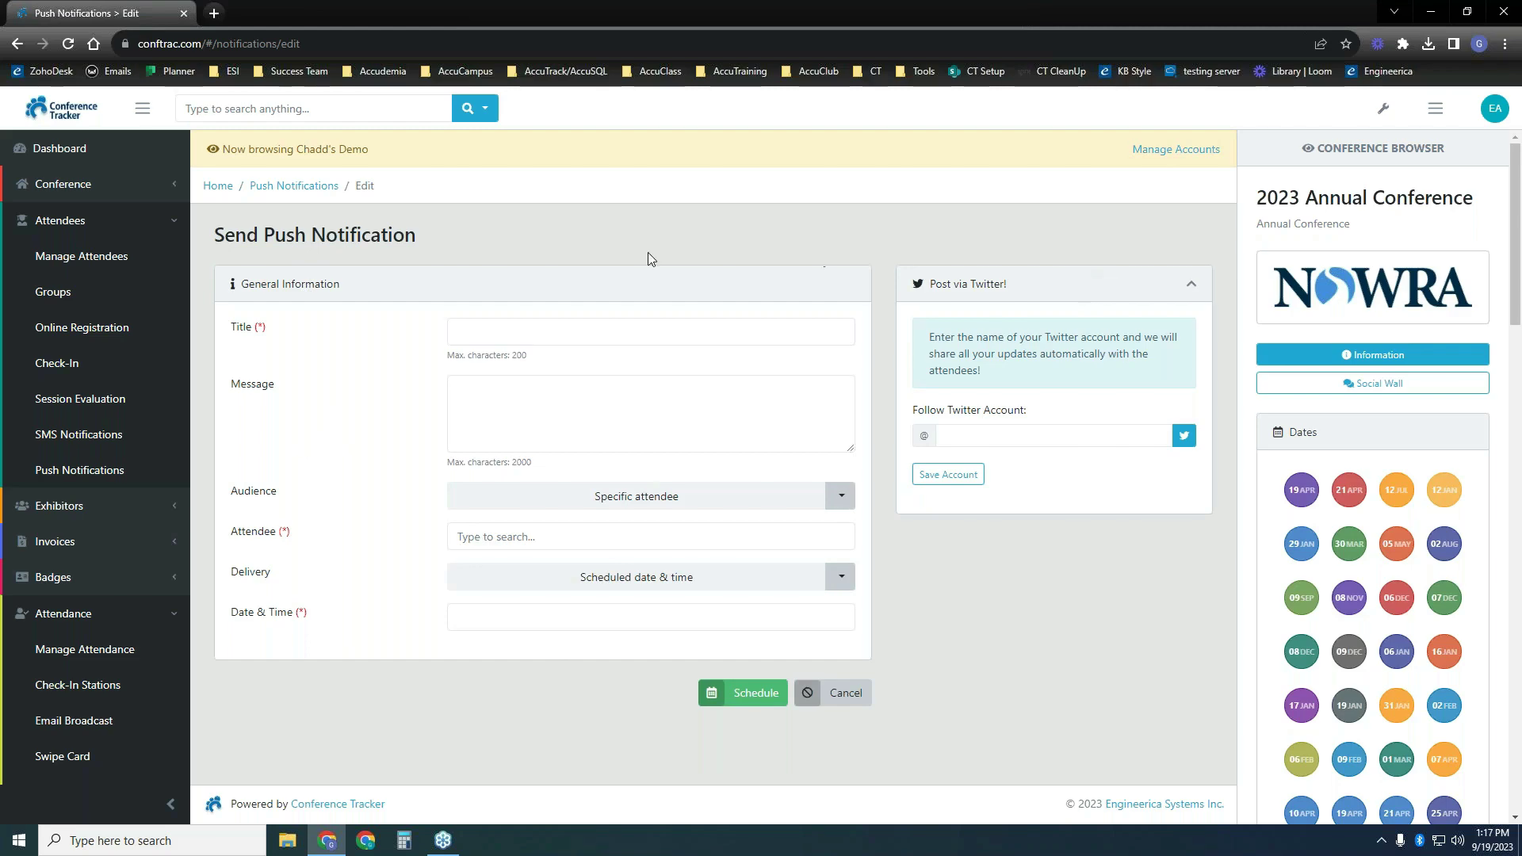
Return to the dashboard and look through the conference's Social Wall posts.
left_click(95, 153)
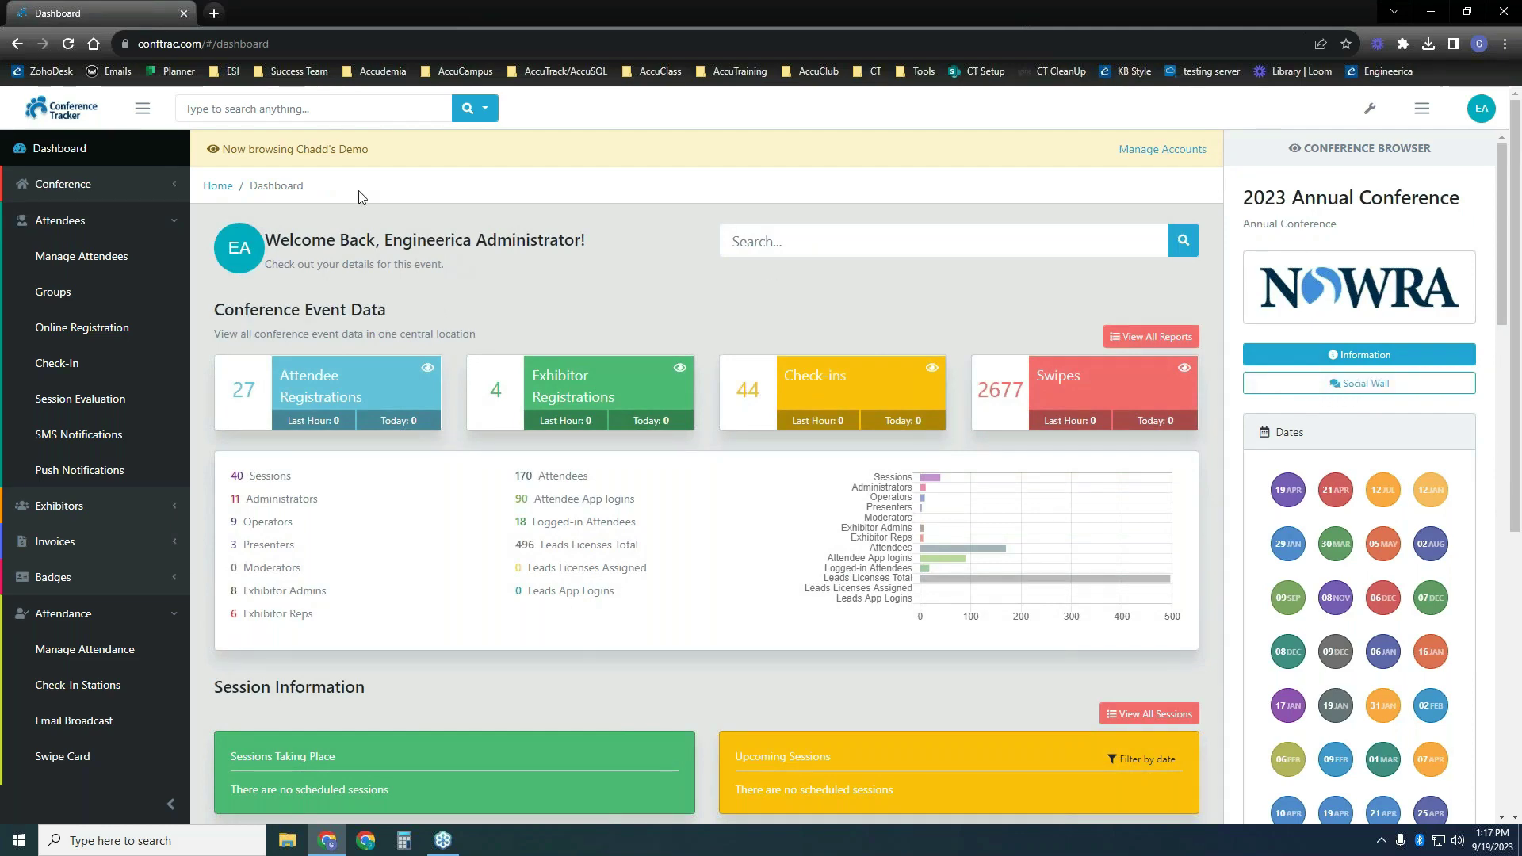
left_click(1361, 389)
left_click(1425, 115)
left_click(1423, 115)
left_click(1360, 383)
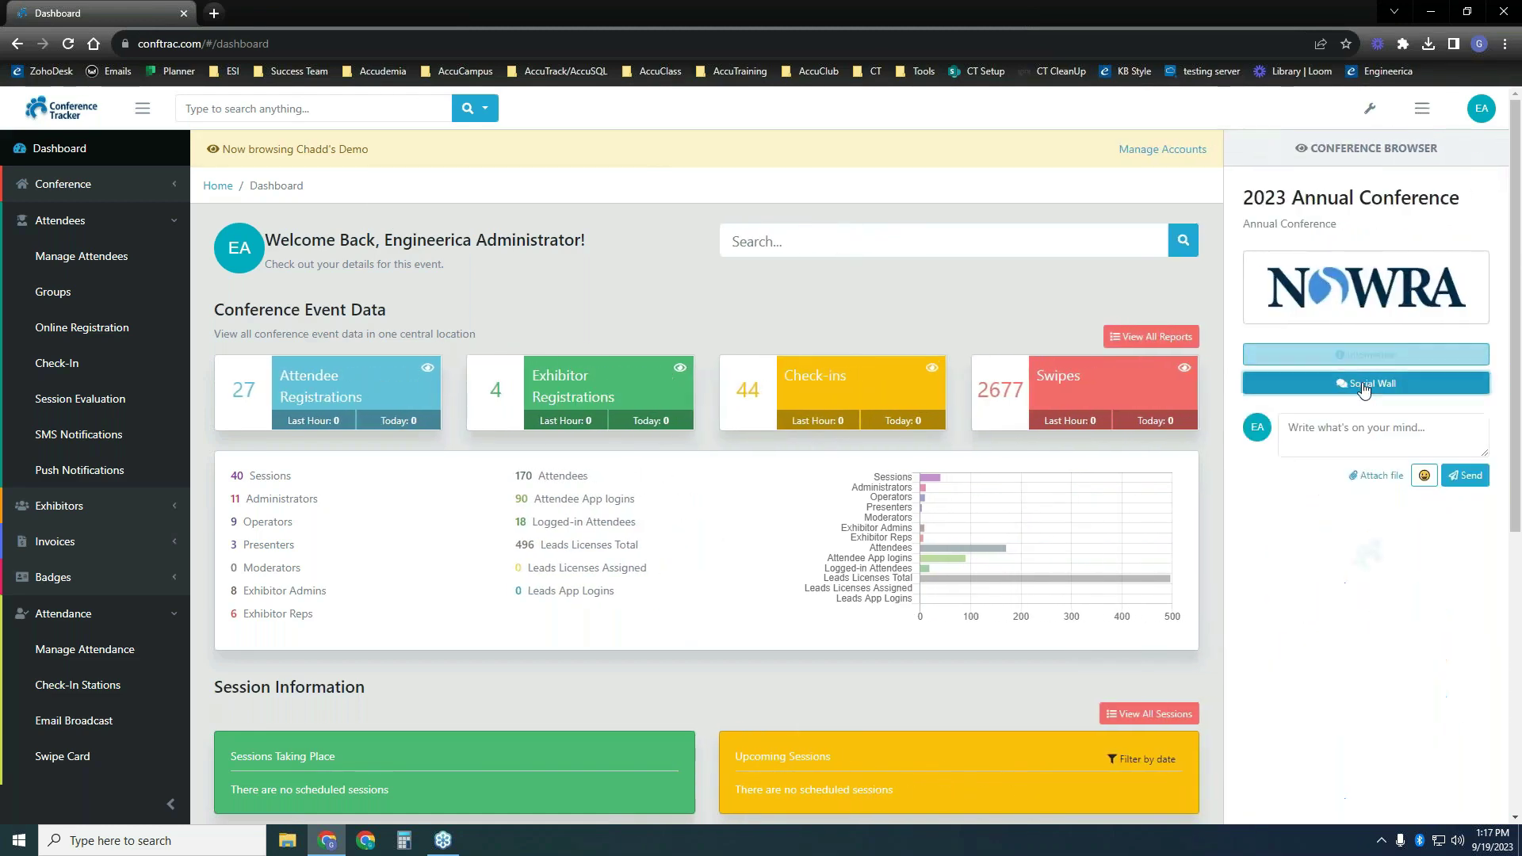
scroll(1396, 515, "down", 2)
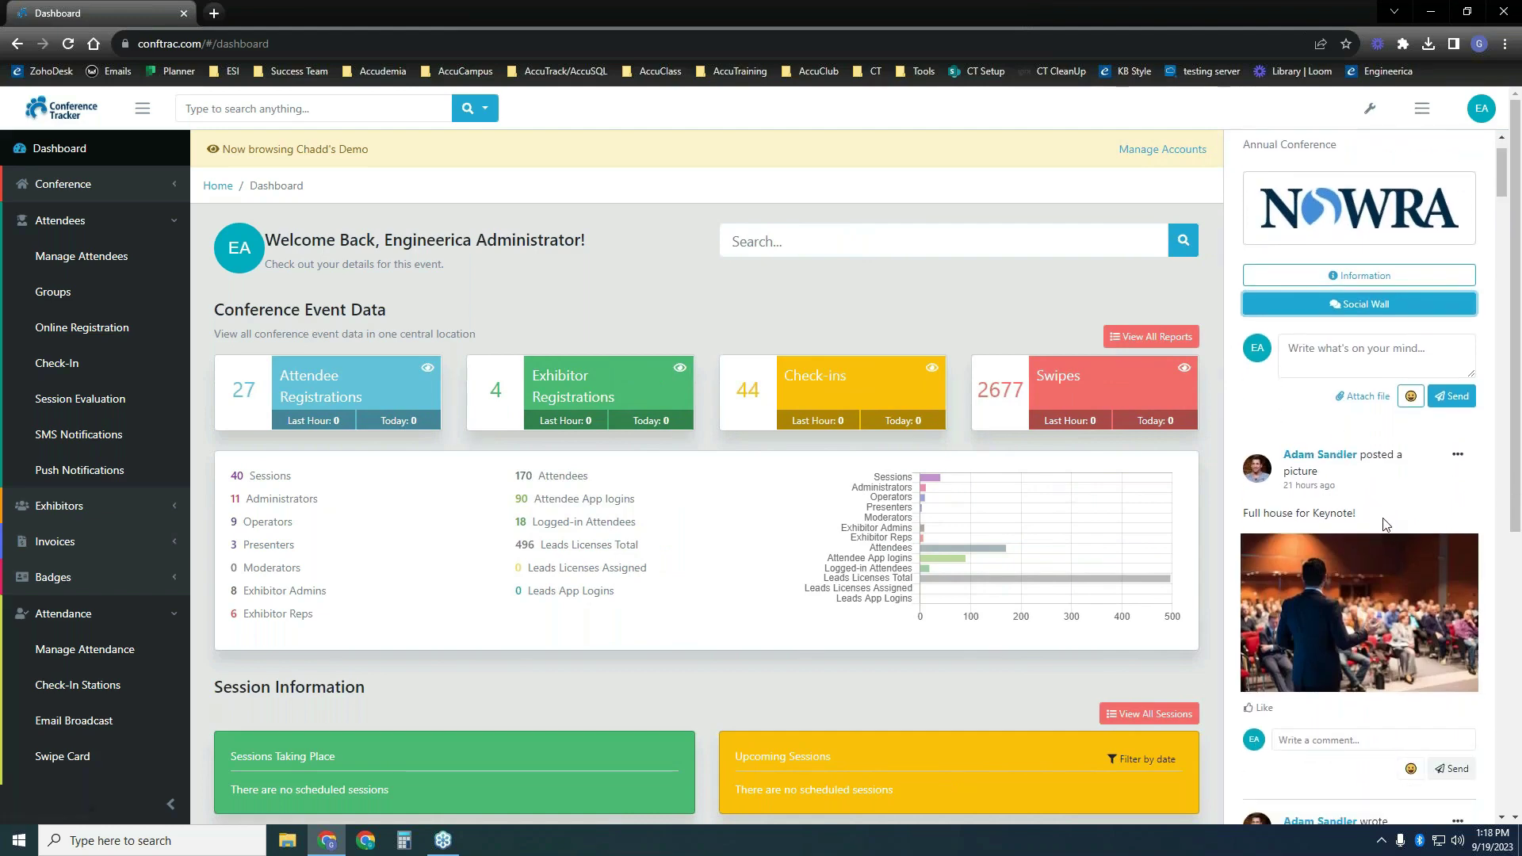
scroll(1397, 510, "down", 1)
scroll(1405, 507, "up", 3)
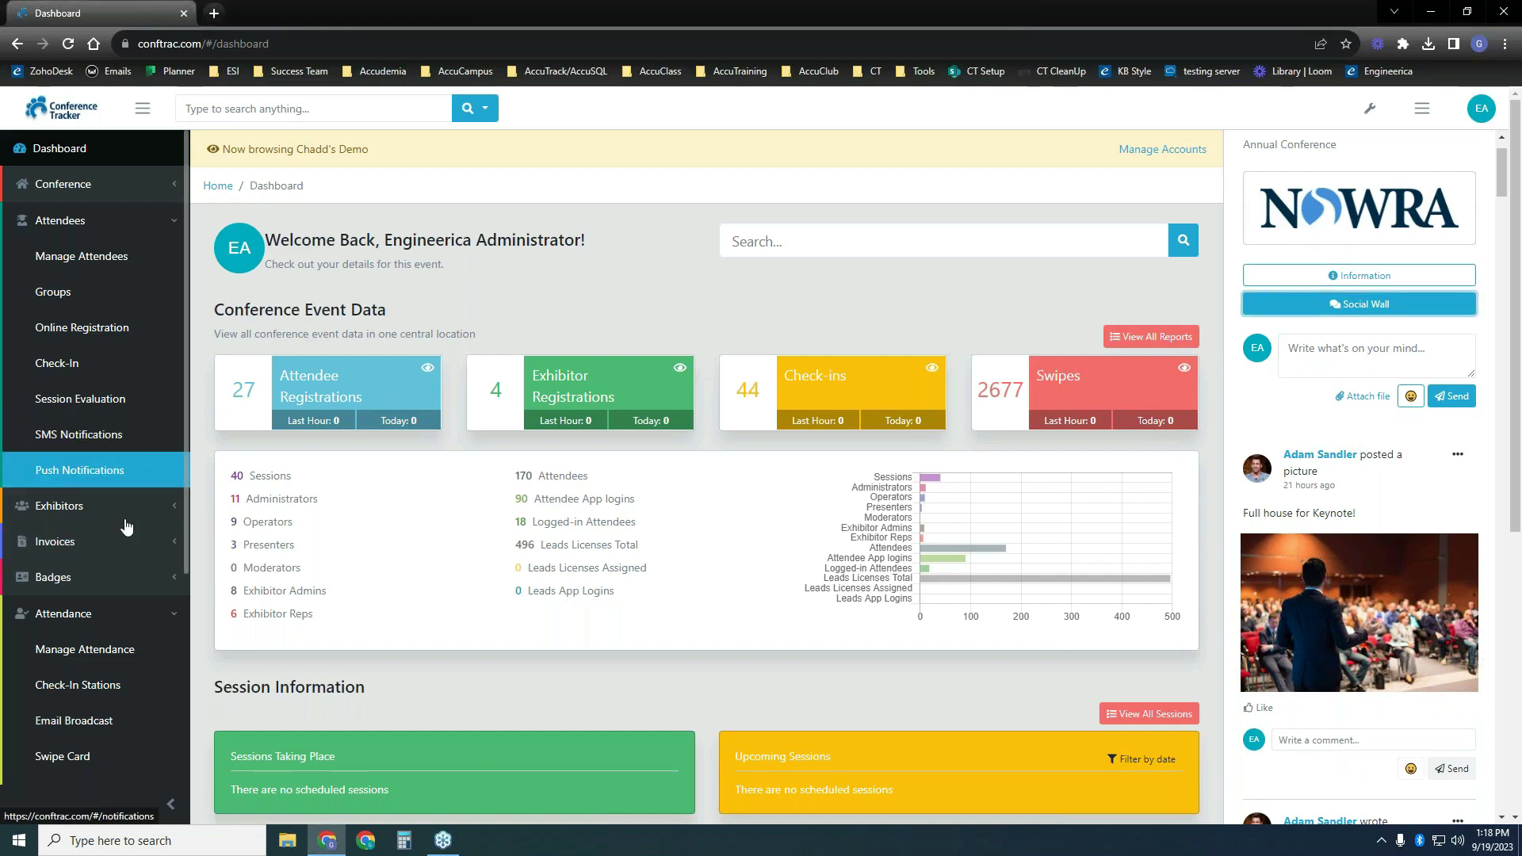
View the Appointments and Messages pages under Network and open the Create a Post page.
left_click_drag(183, 323, 211, 547)
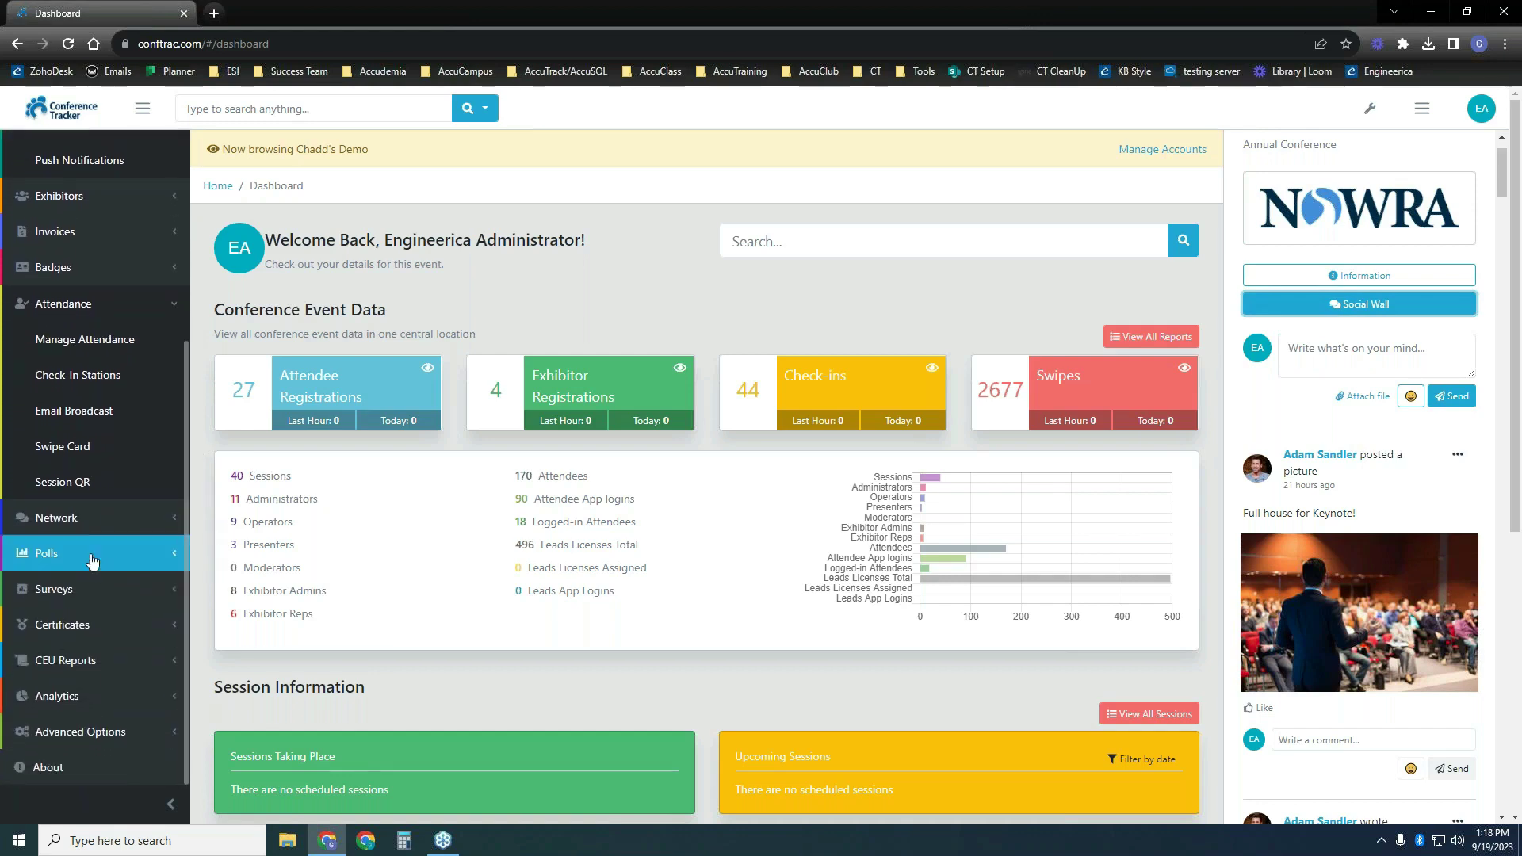
left_click(111, 521)
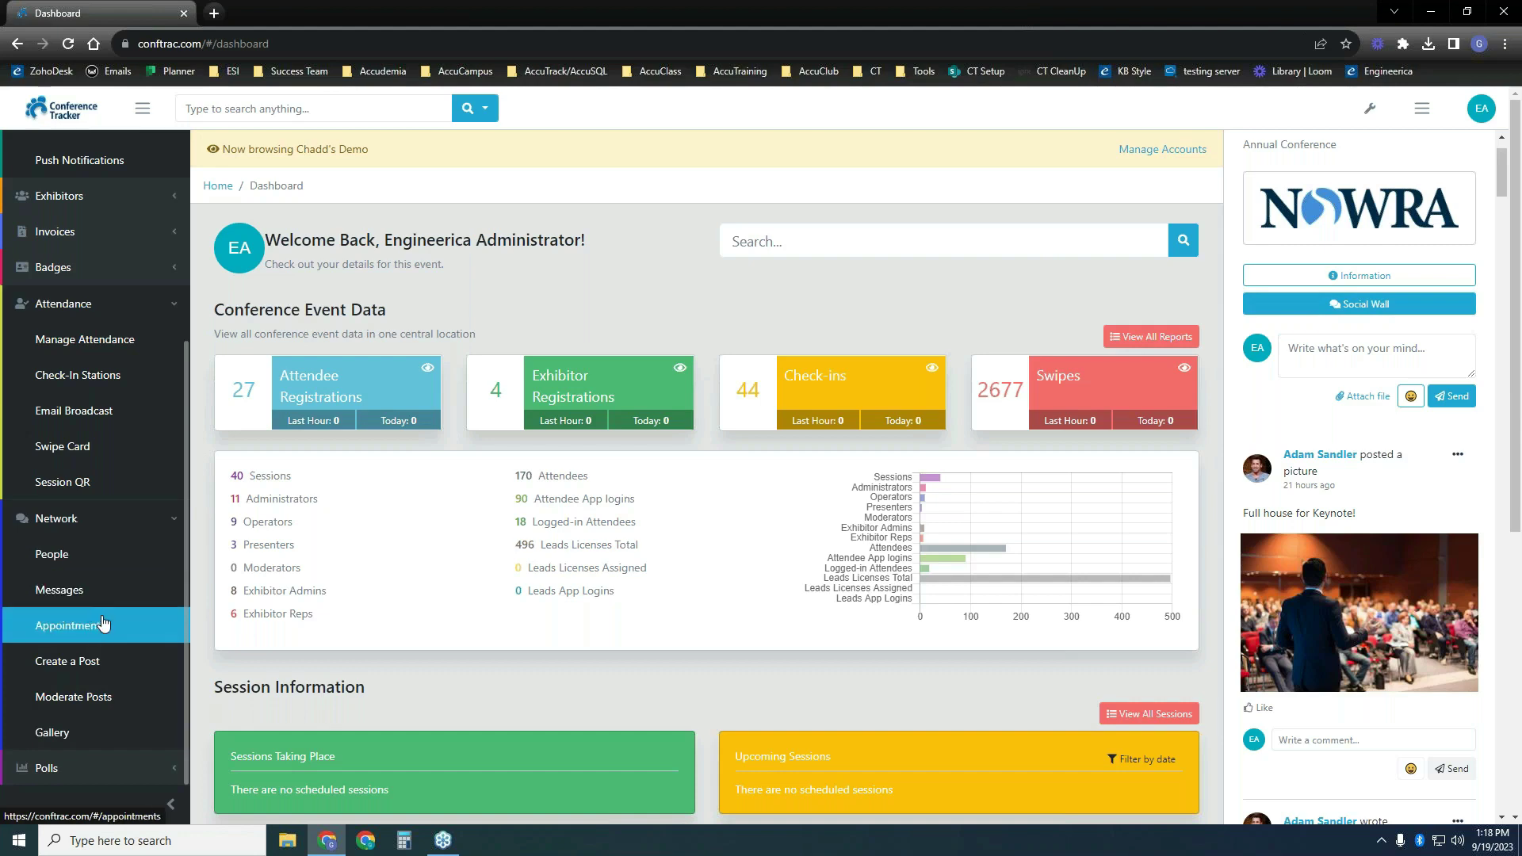
left_click(135, 626)
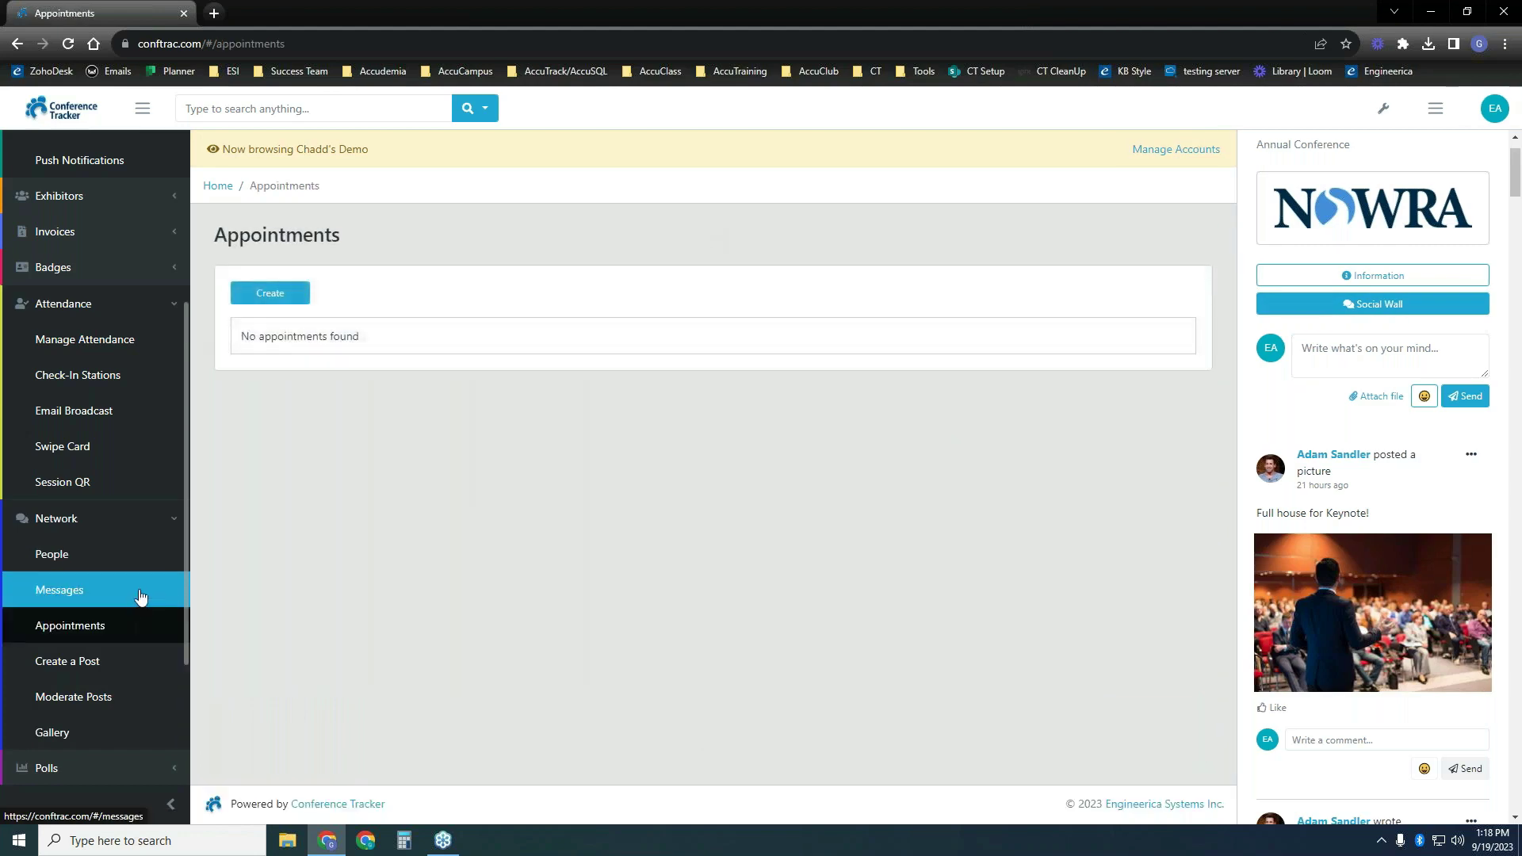
left_click(140, 596)
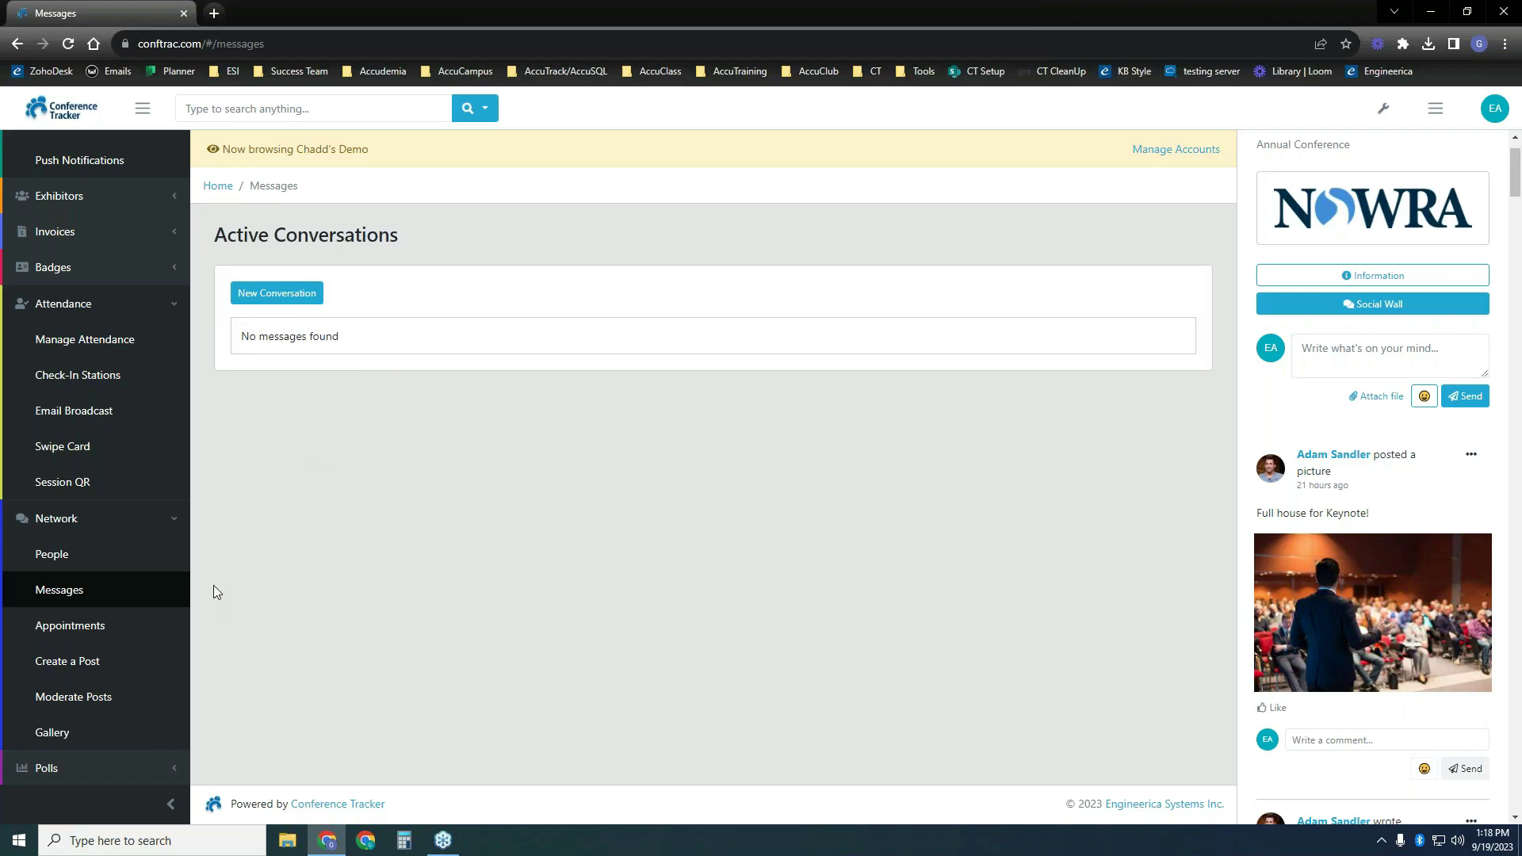
left_click(141, 669)
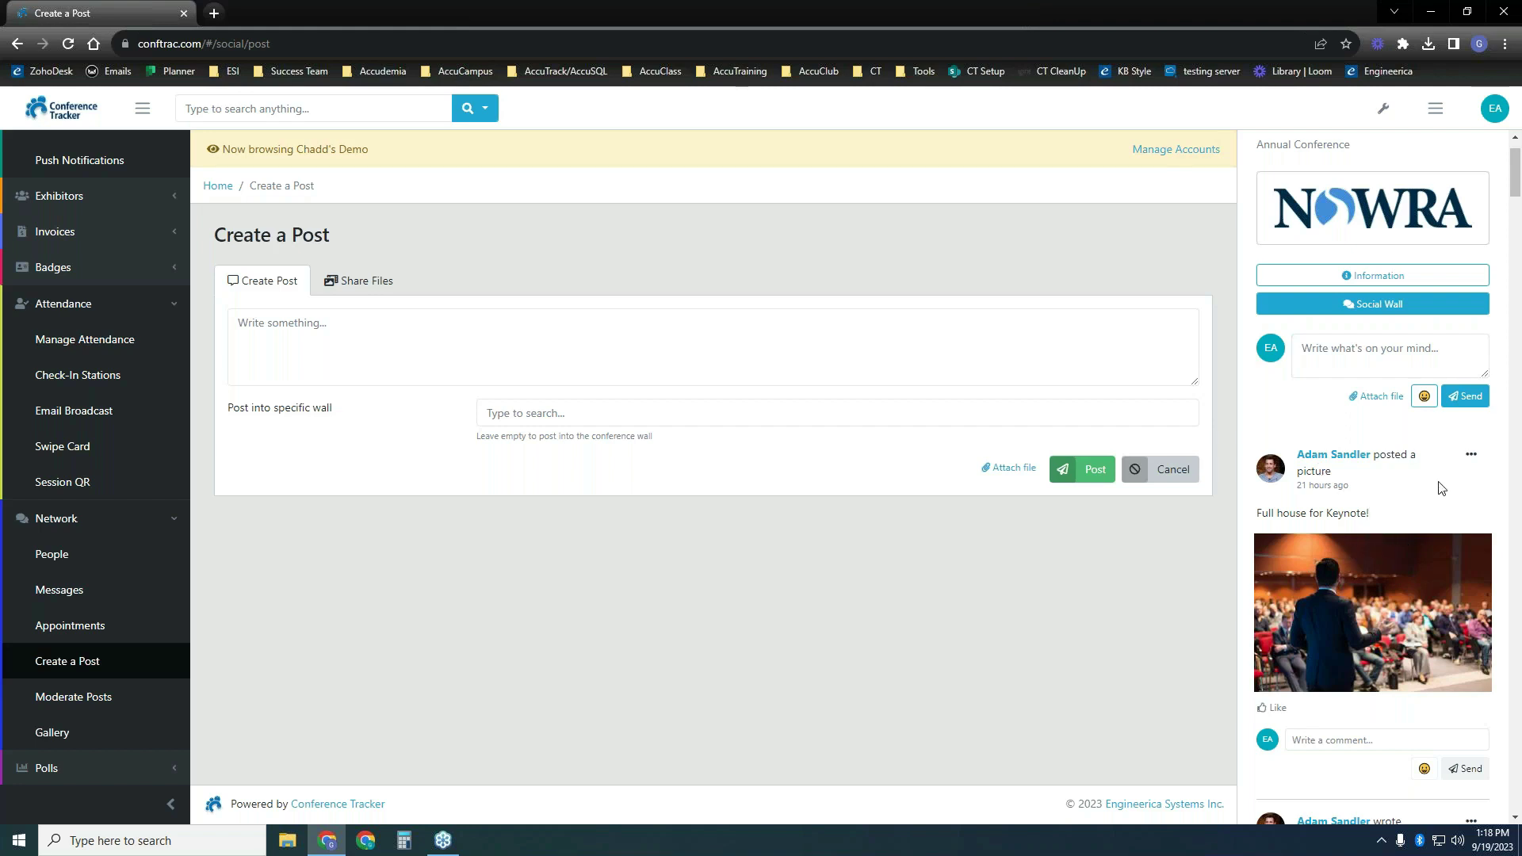
Review the moderation options of the "Full house for Keynote!" post on the Social Wall and close them.
left_click(1472, 456)
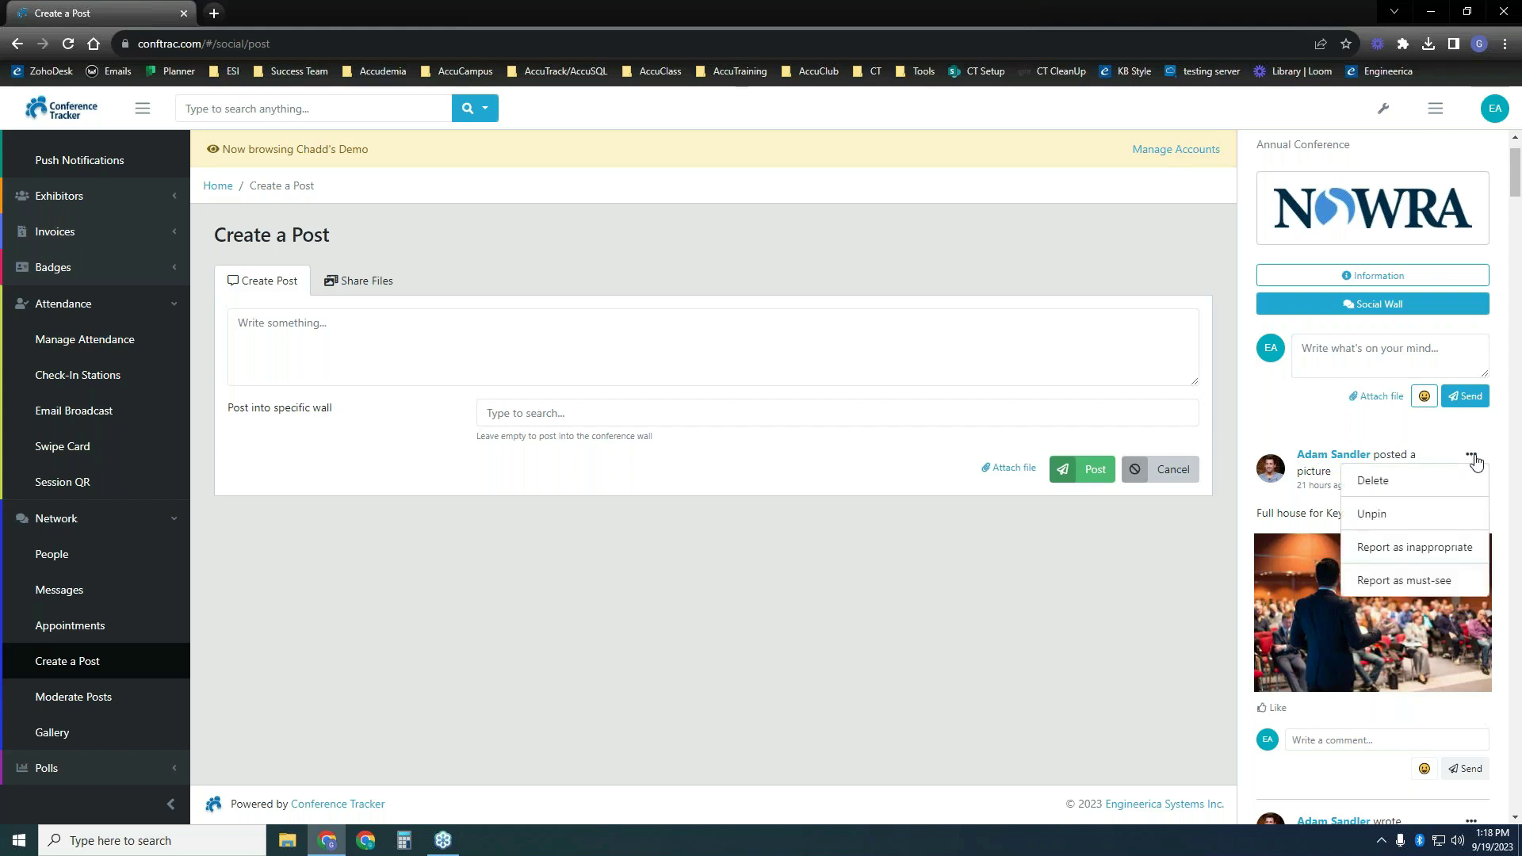
left_click(1385, 523)
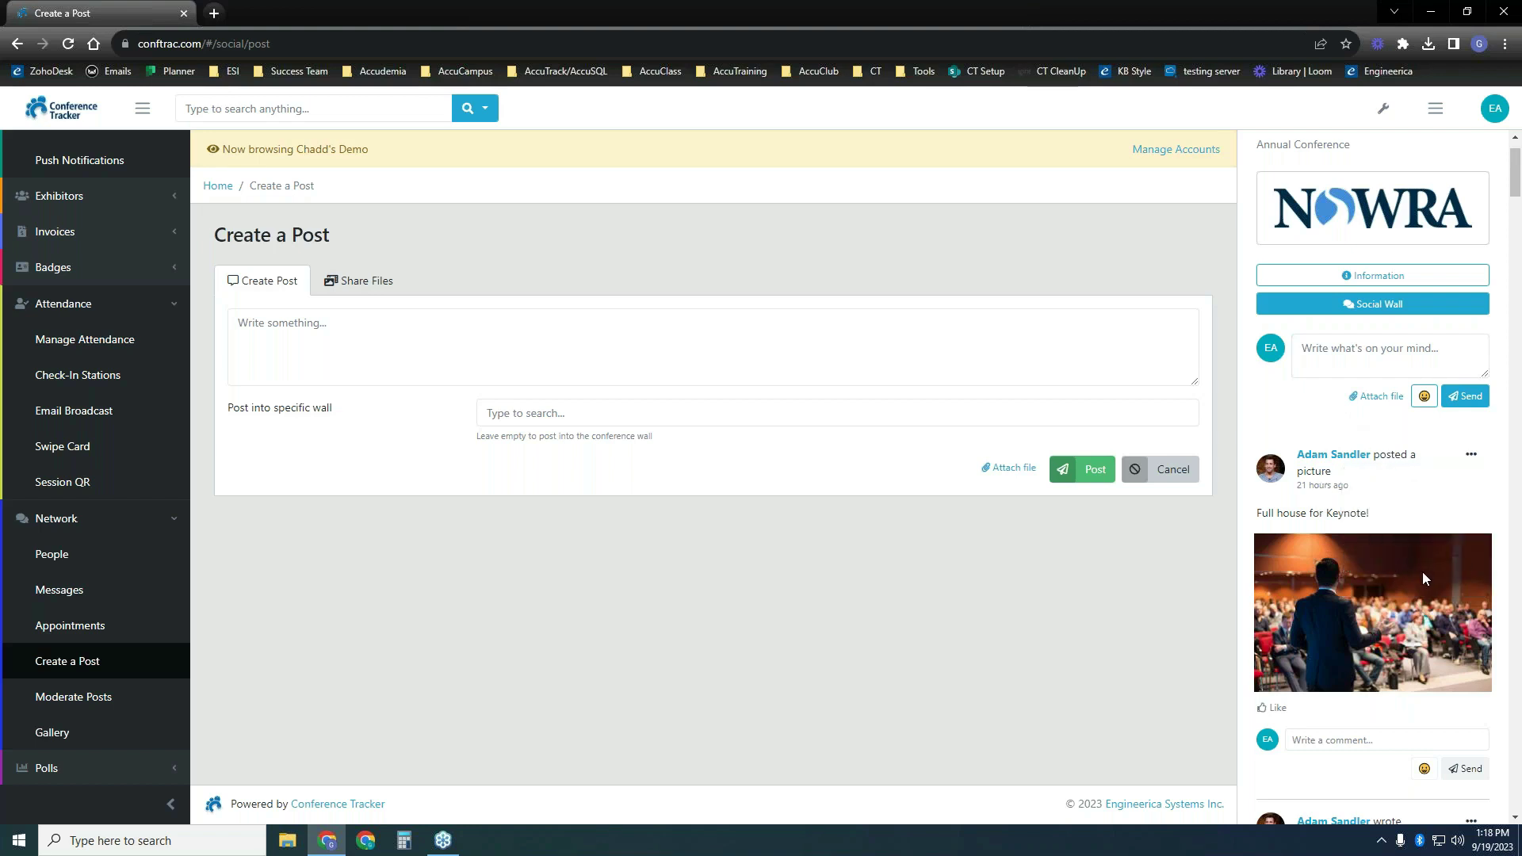
left_click(1471, 533)
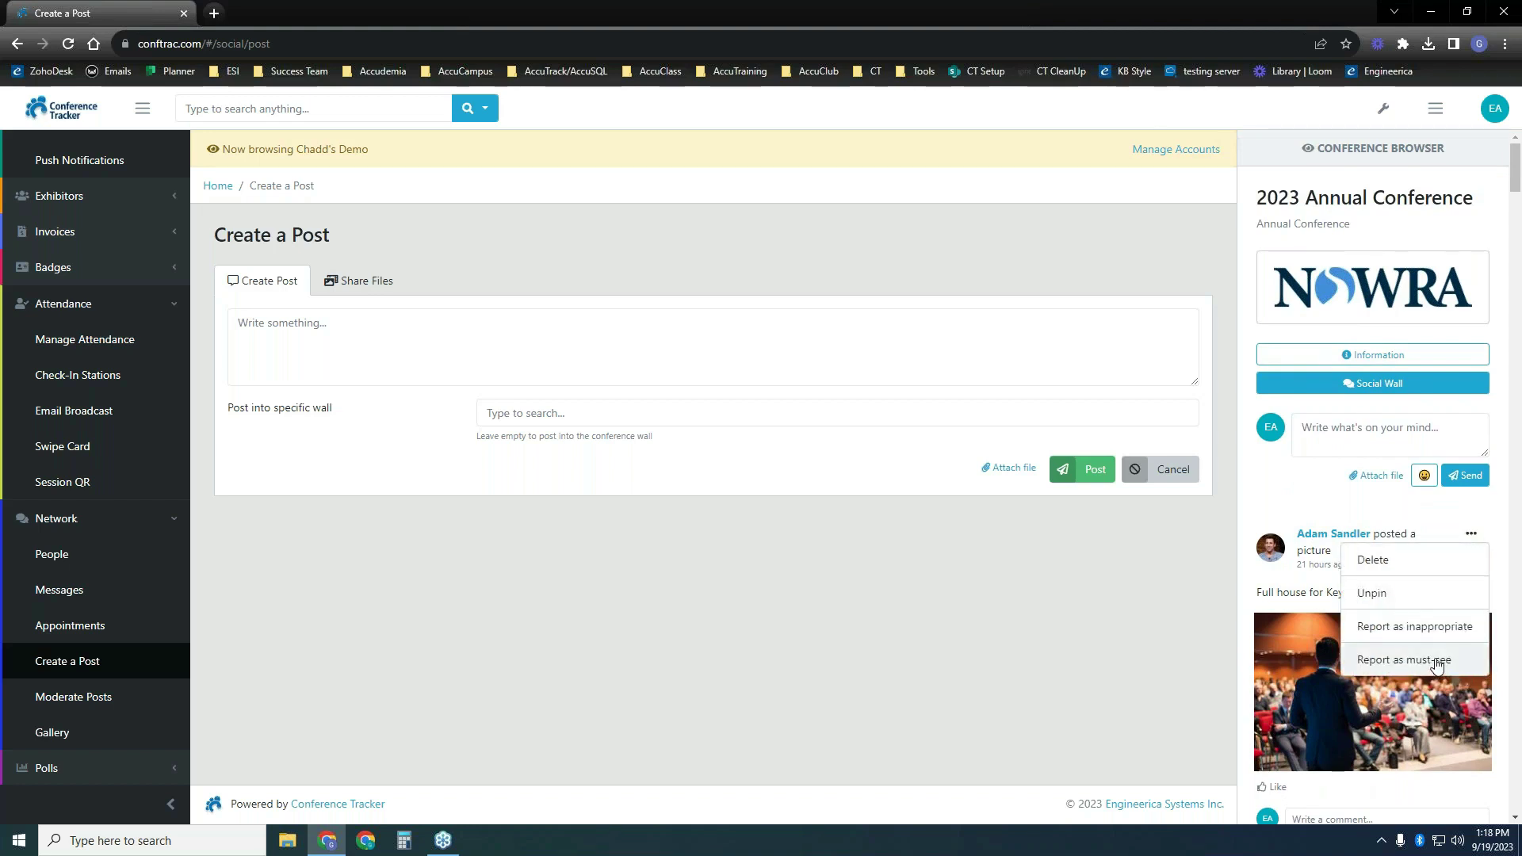
left_click(1333, 511)
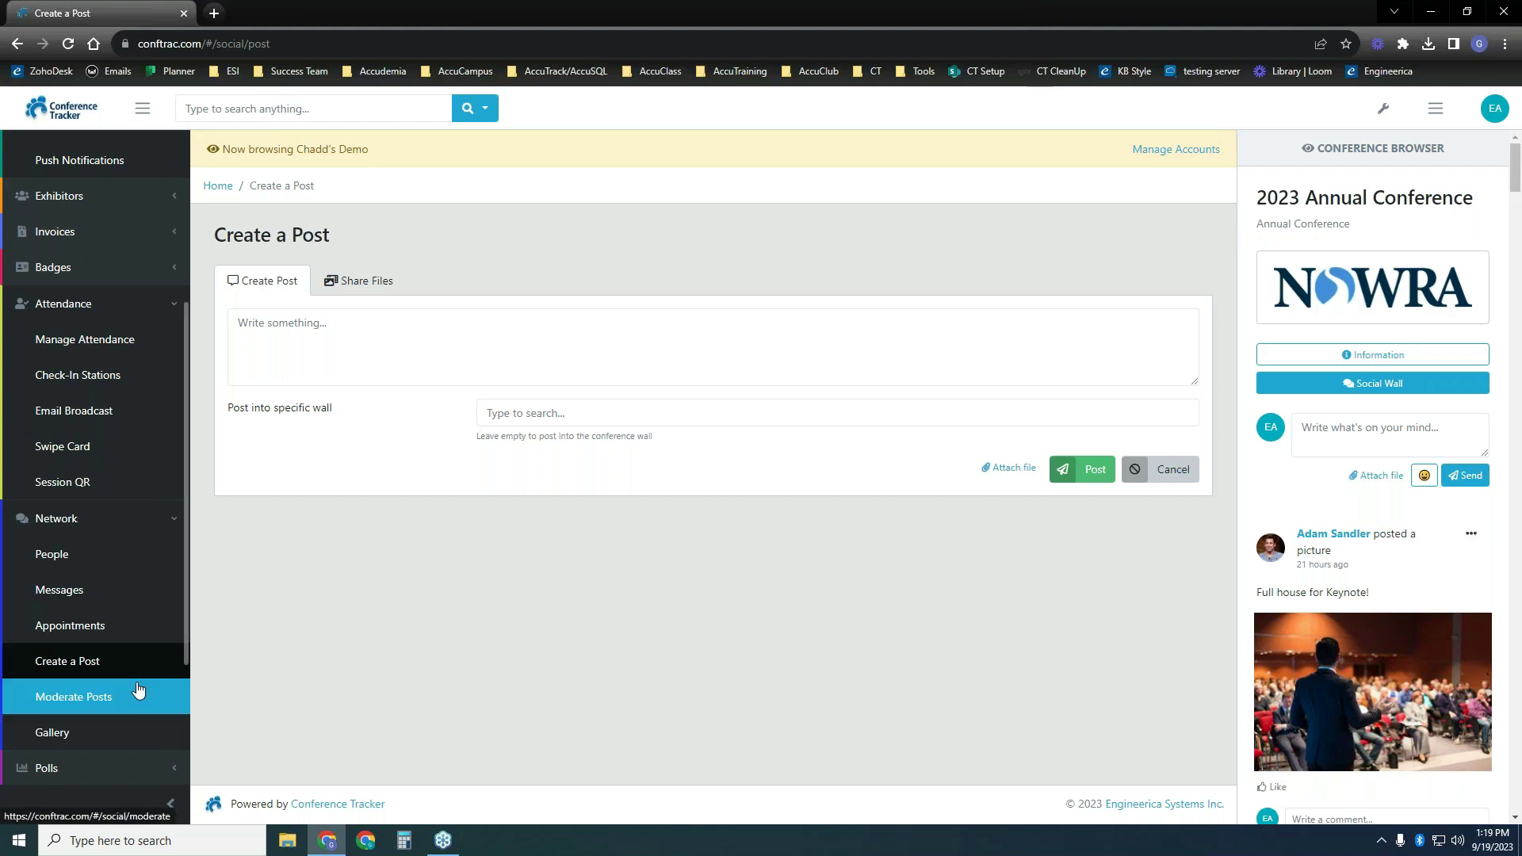
Collapse the Attendees, Attendance and Network sections of the navigation.
scroll(185, 493, "down", 3)
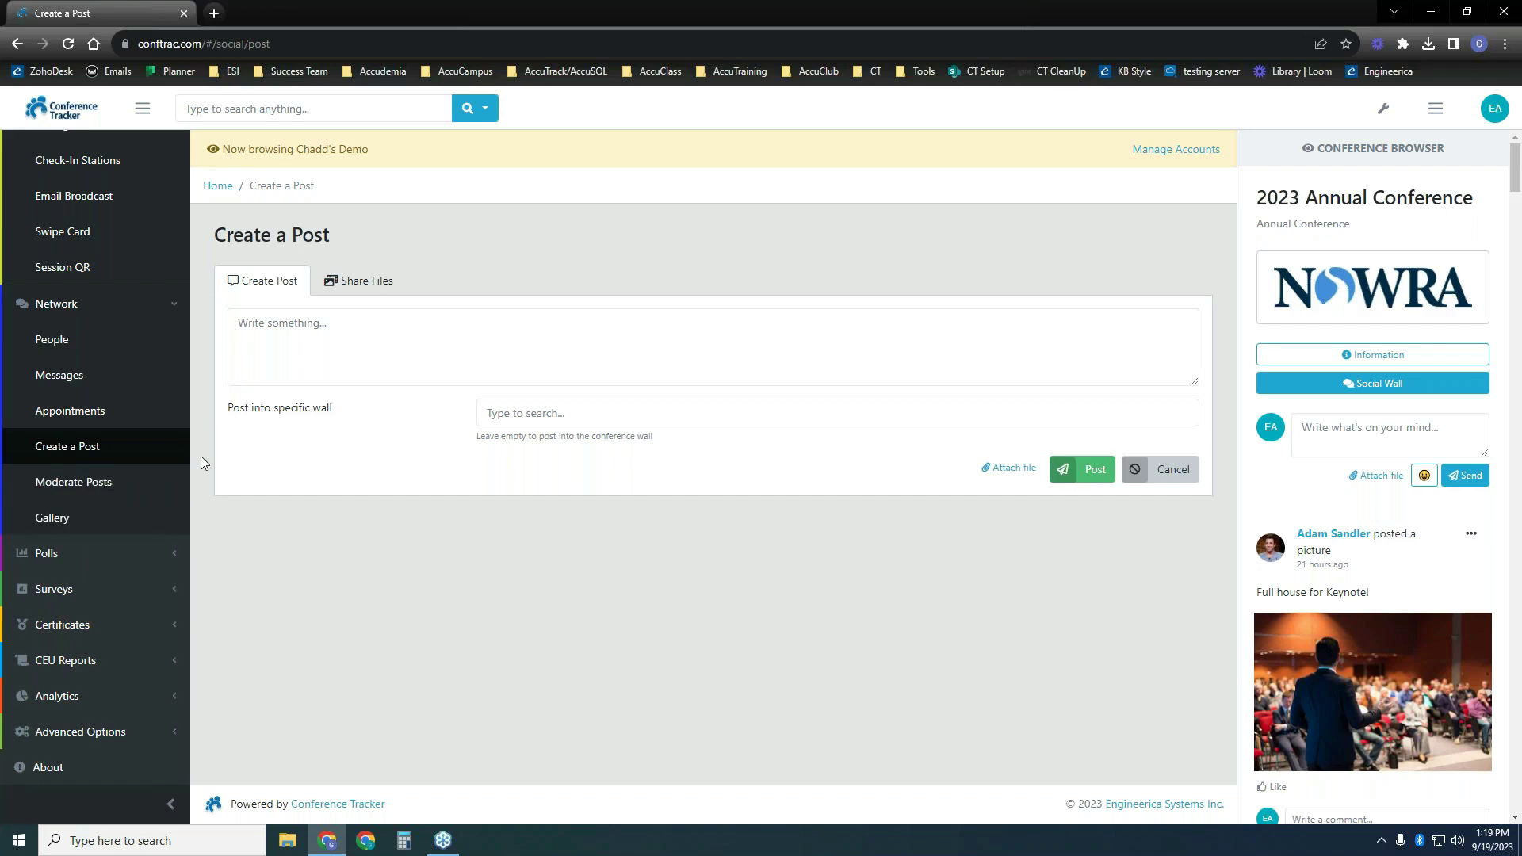
scroll(181, 459, "up", 7)
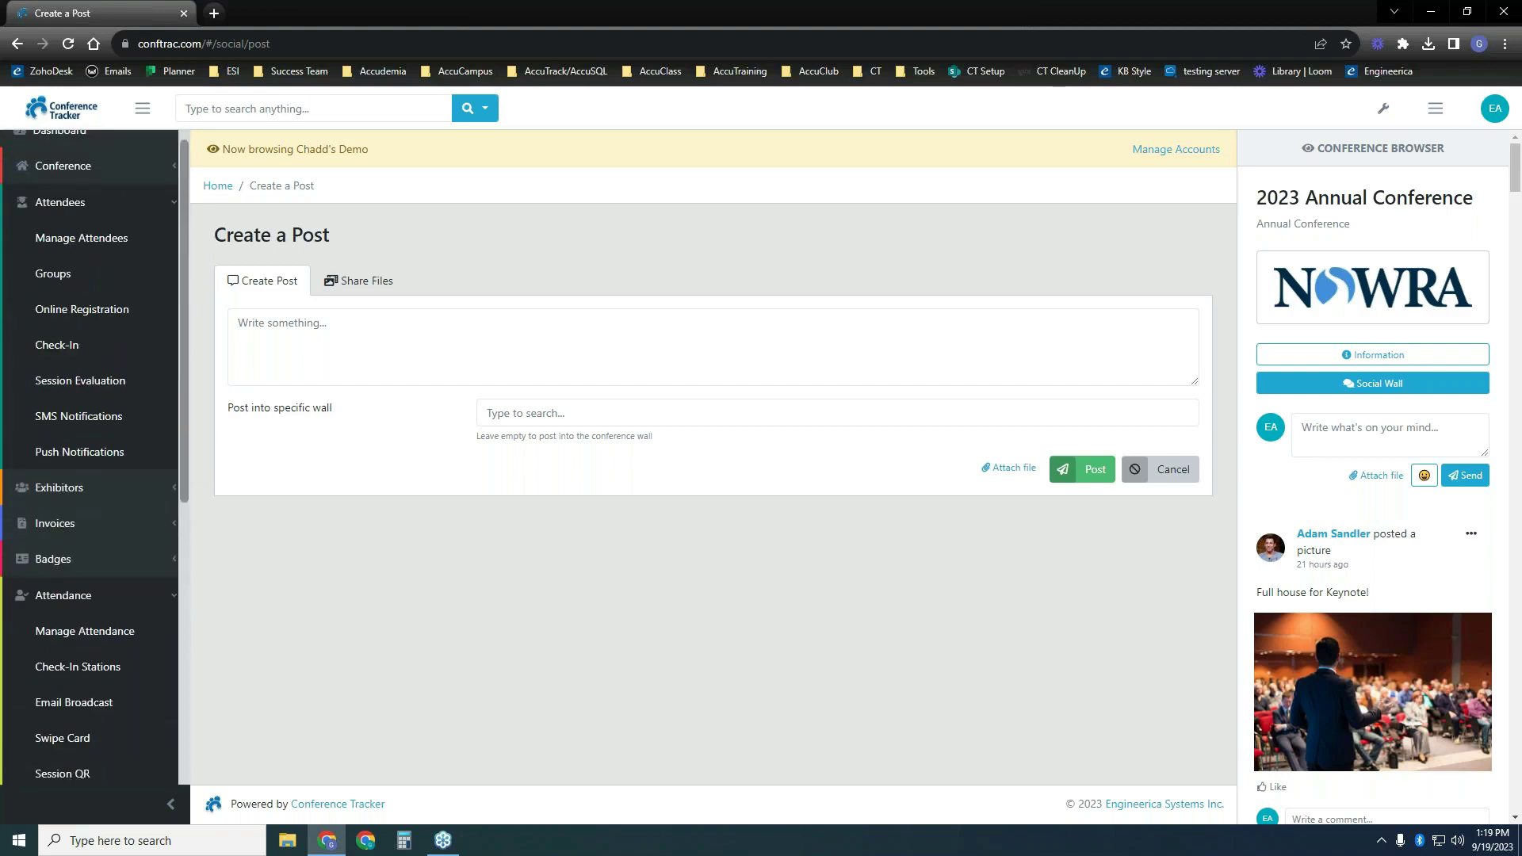
left_click(123, 219)
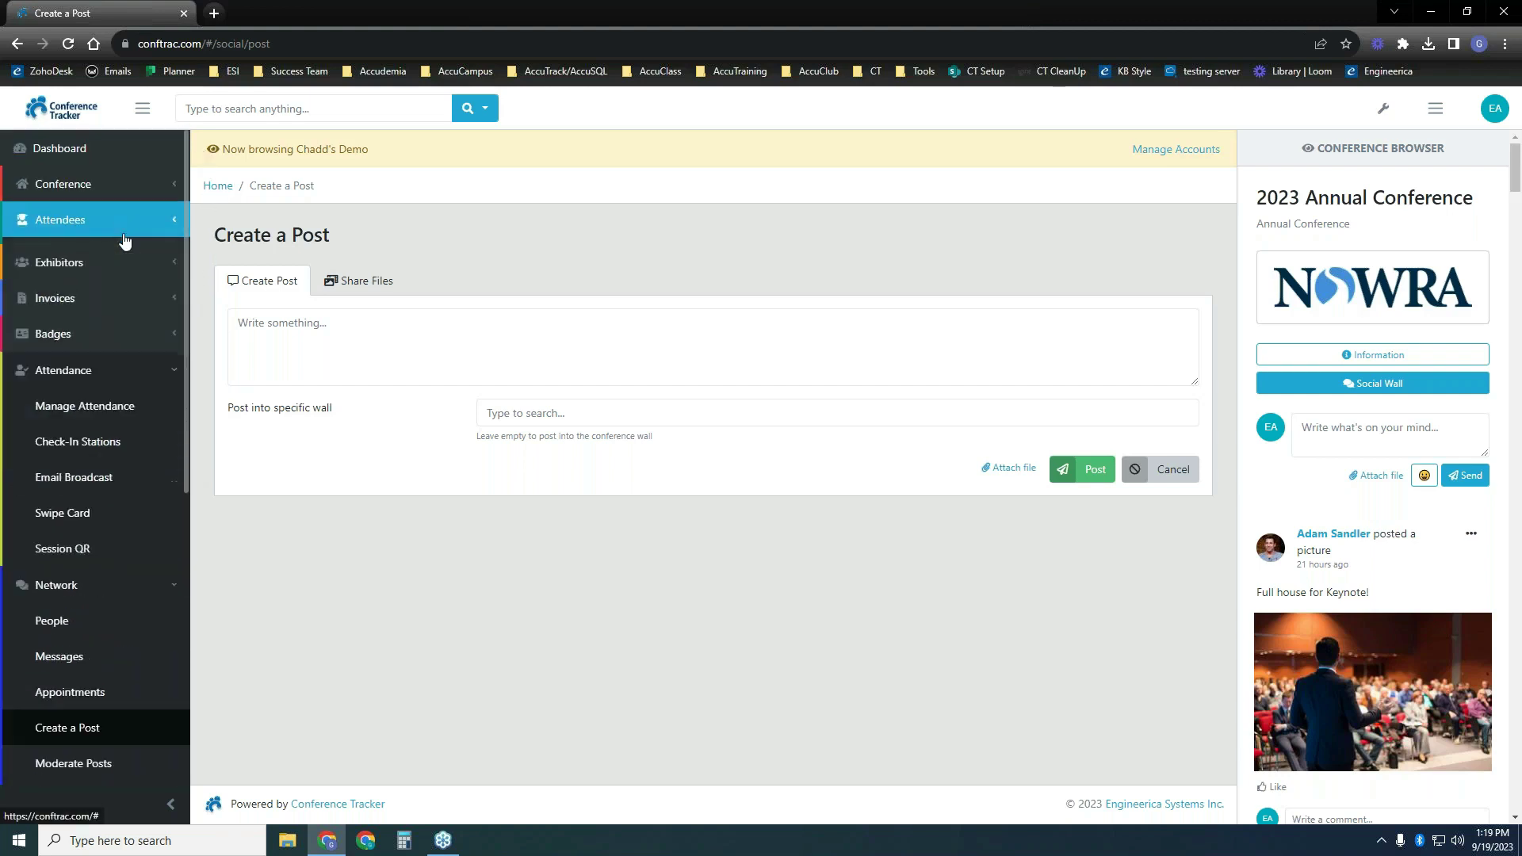
left_click(132, 369)
left_click(127, 398)
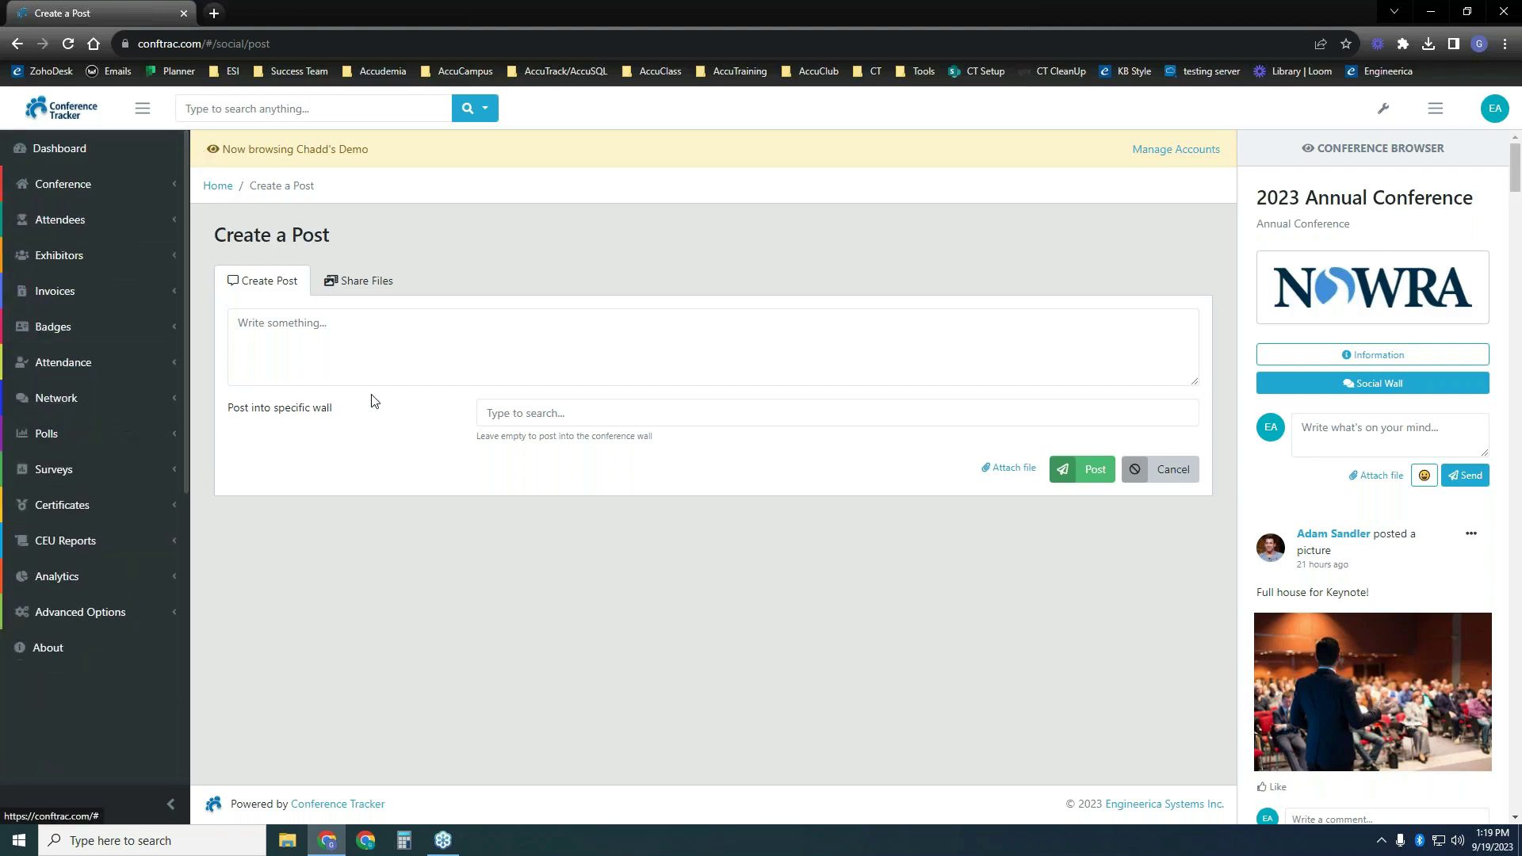